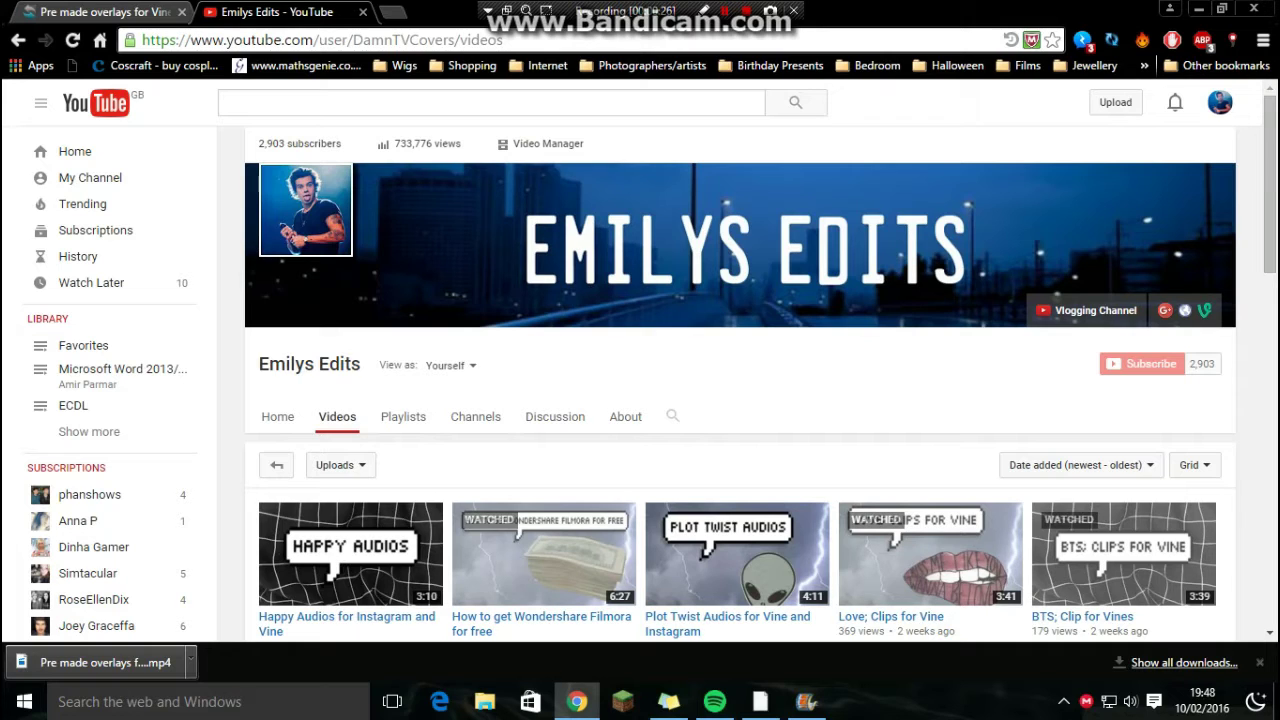
- Look through the channel's uploaded videos for premade overlay videos
scroll(740, 400, down, 6)
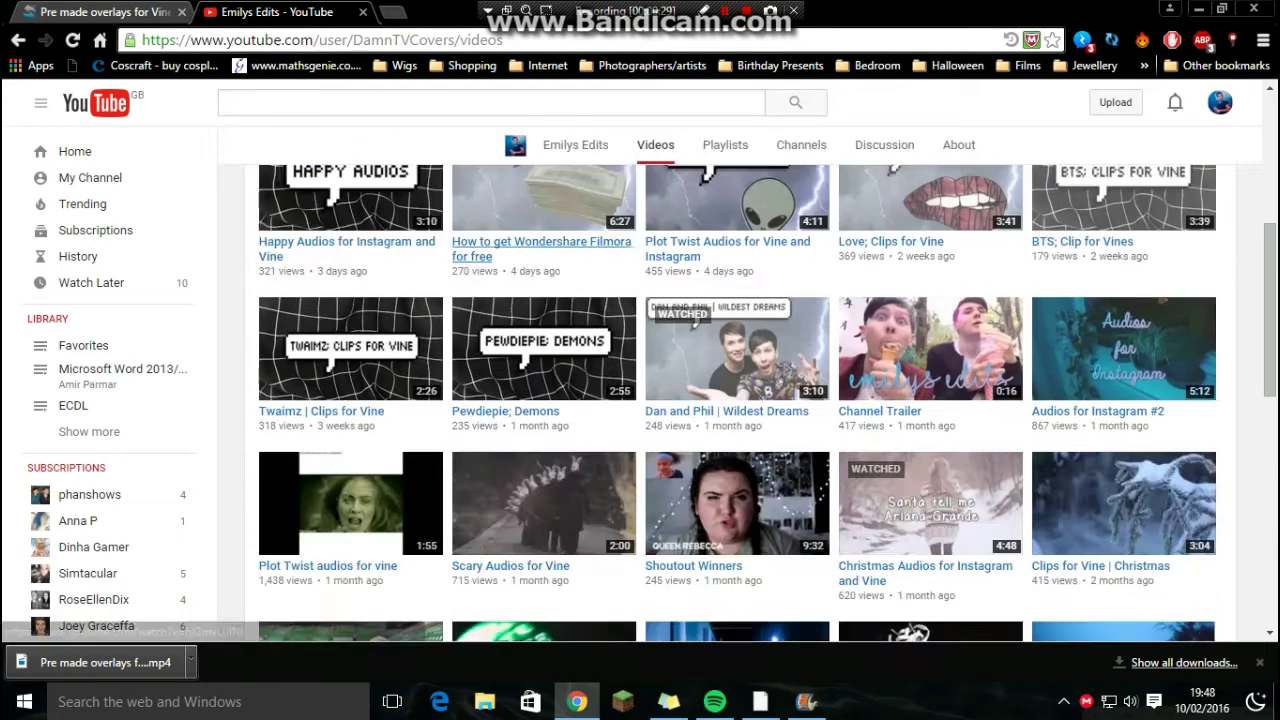
scroll(740, 400, up, 5)
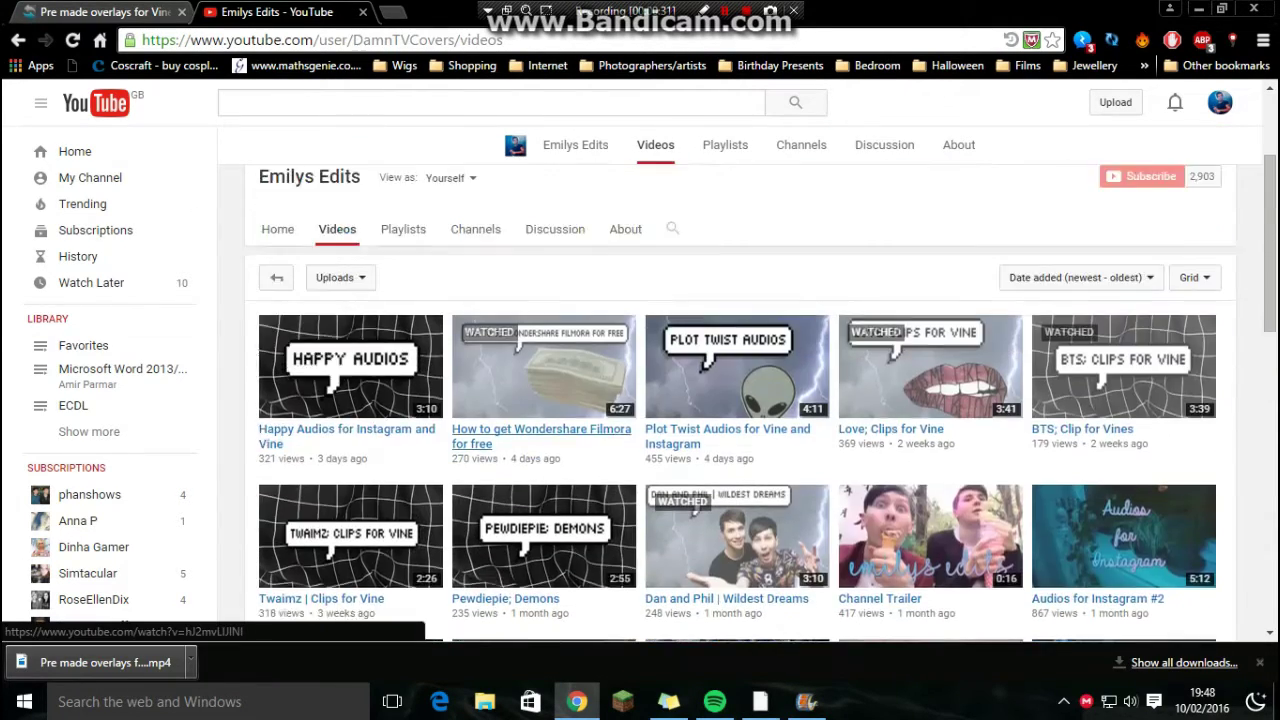
scroll(740, 400, down, 1)
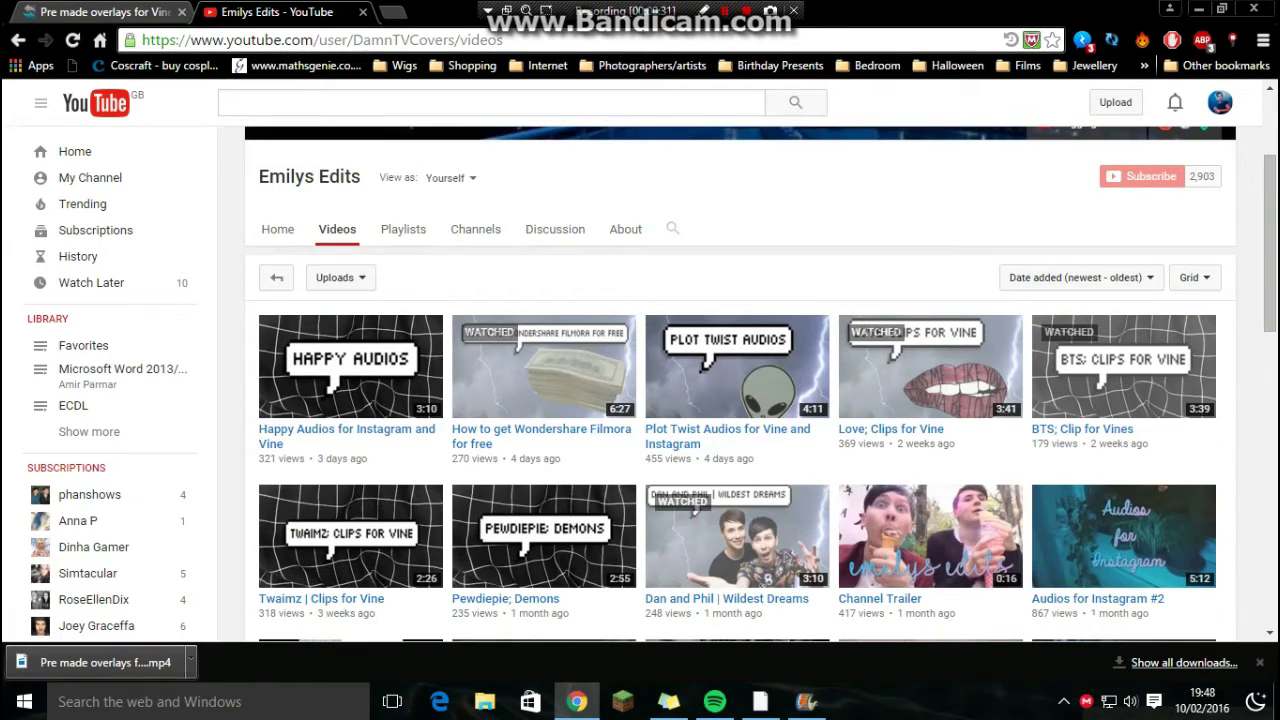
scroll(537, 440, down, 10)
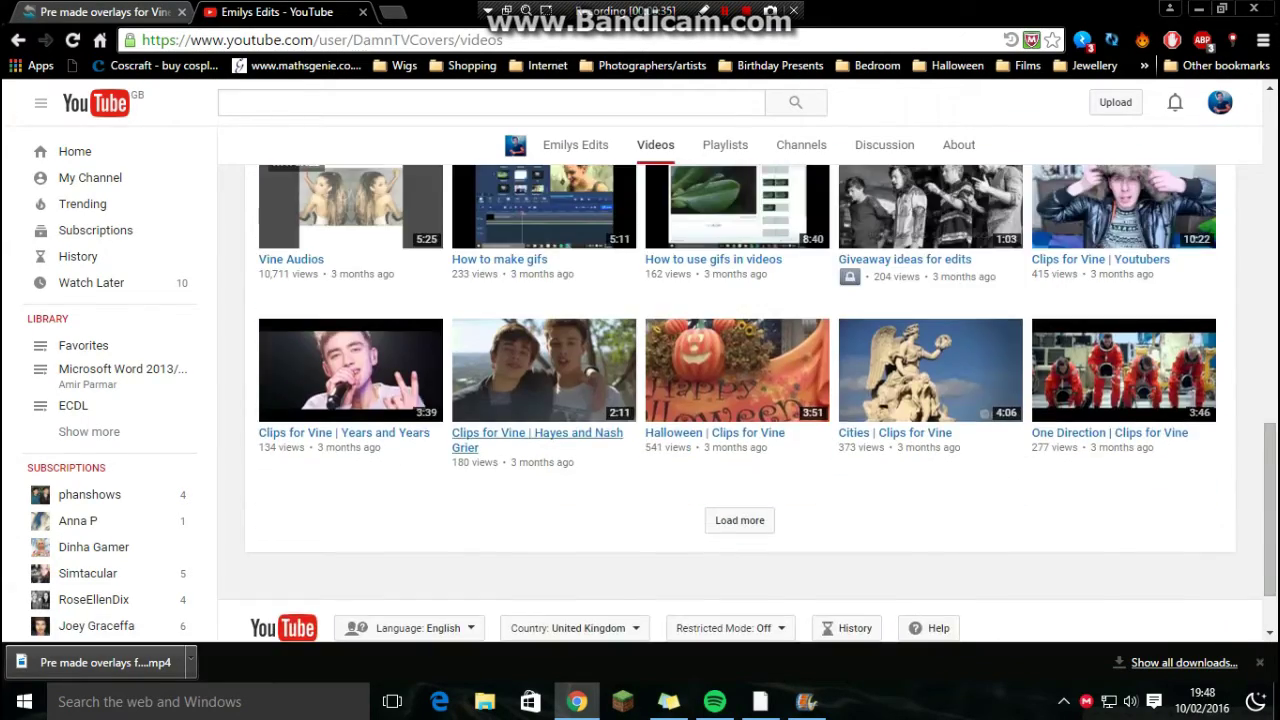
scroll(537, 440, up, 8)
scroll(510, 482, down, 3)
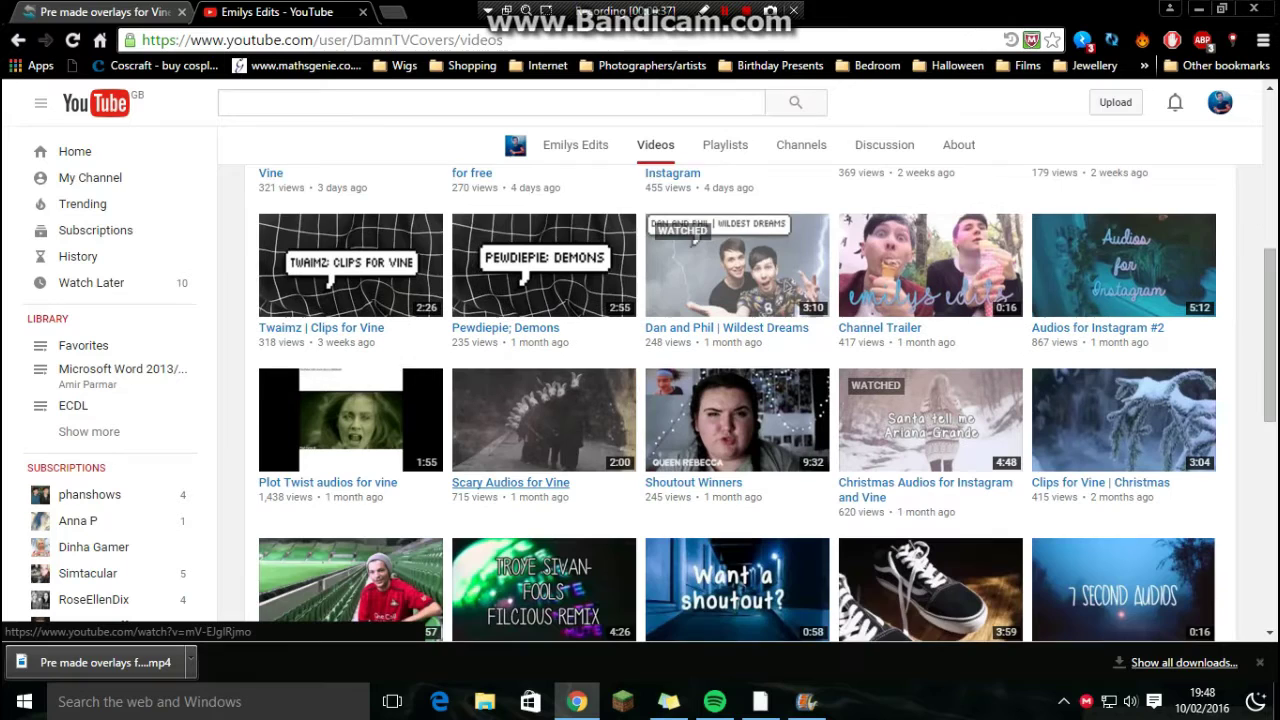
scroll(510, 482, down, 2)
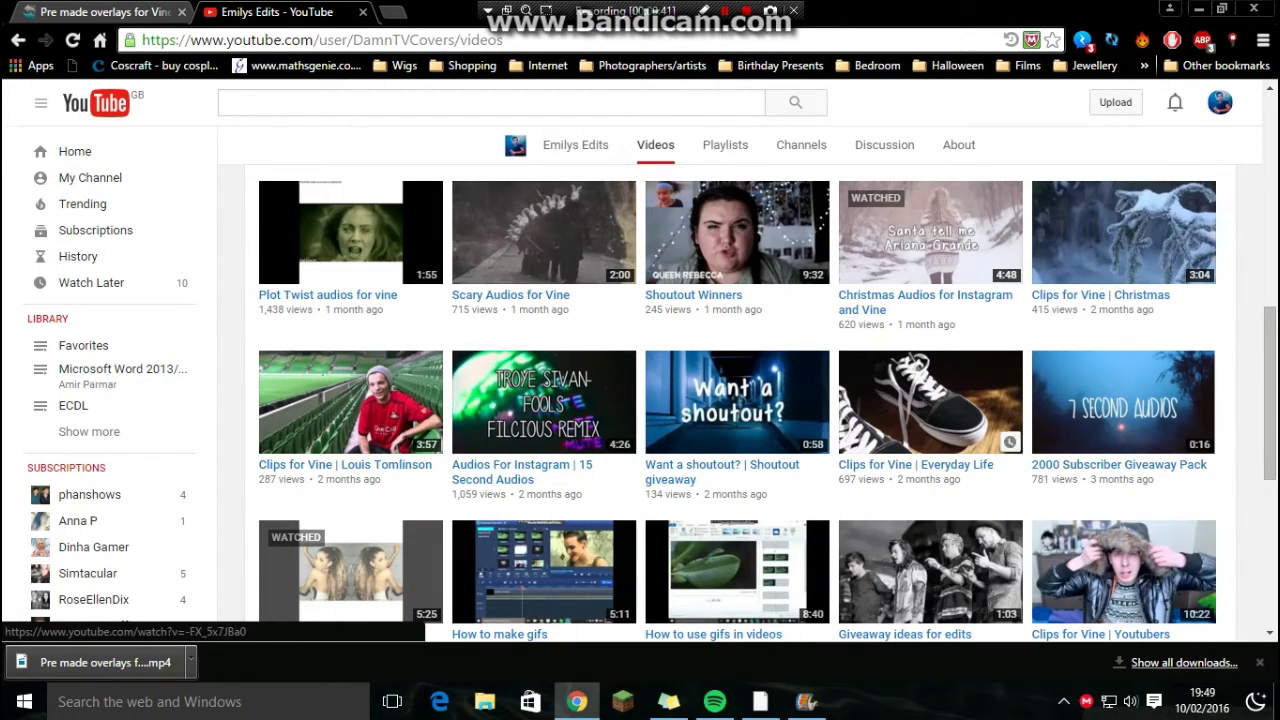
scroll(930, 420, up, 4)
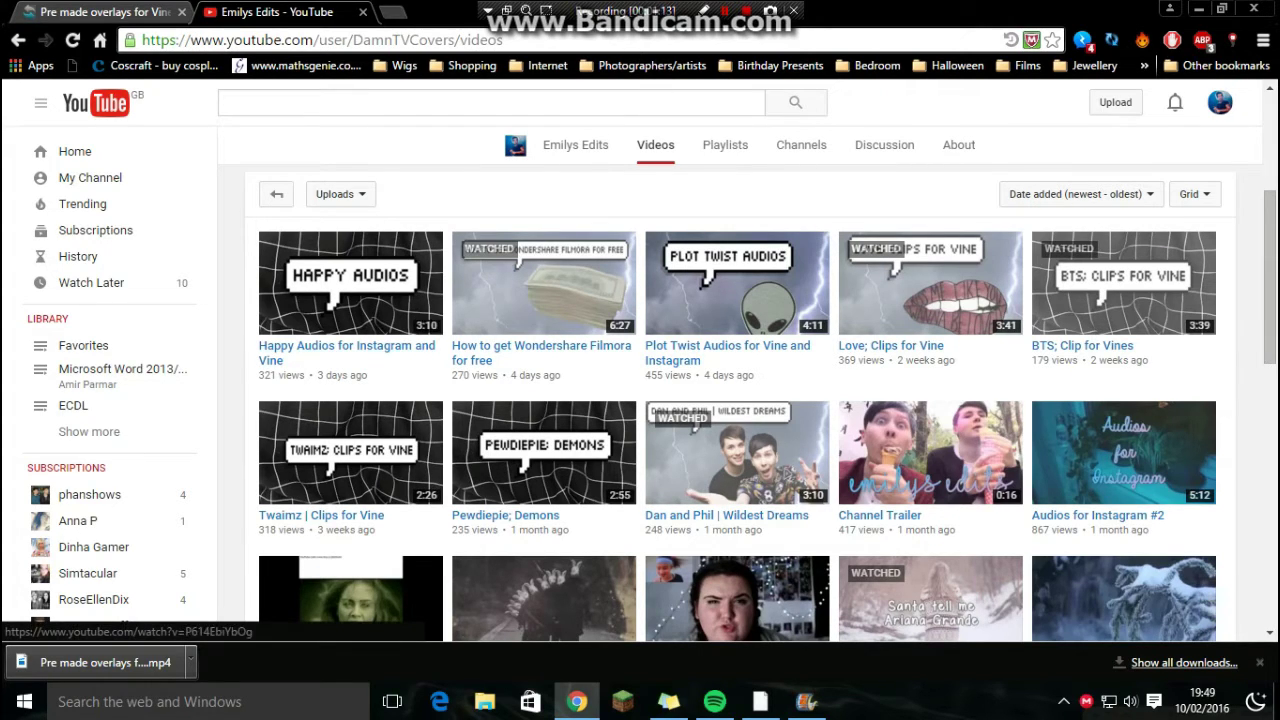
scroll(737, 400, down, 5)
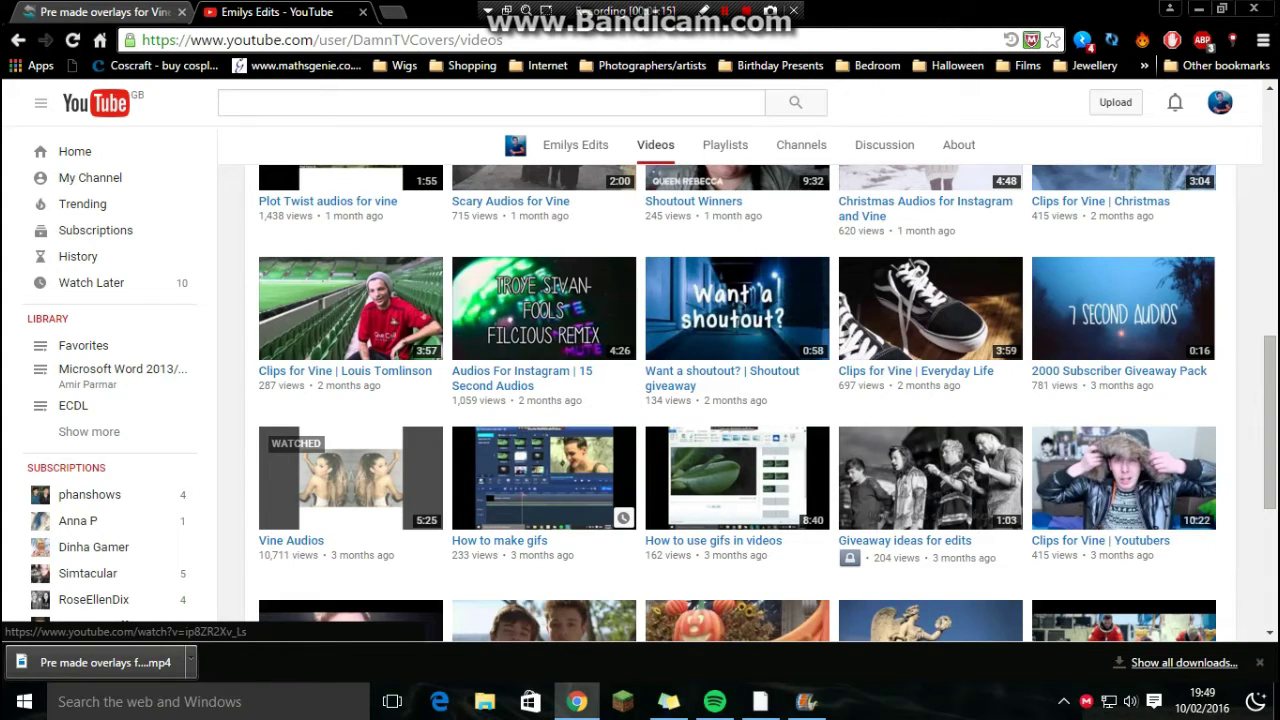
scroll(543, 478, down, 4)
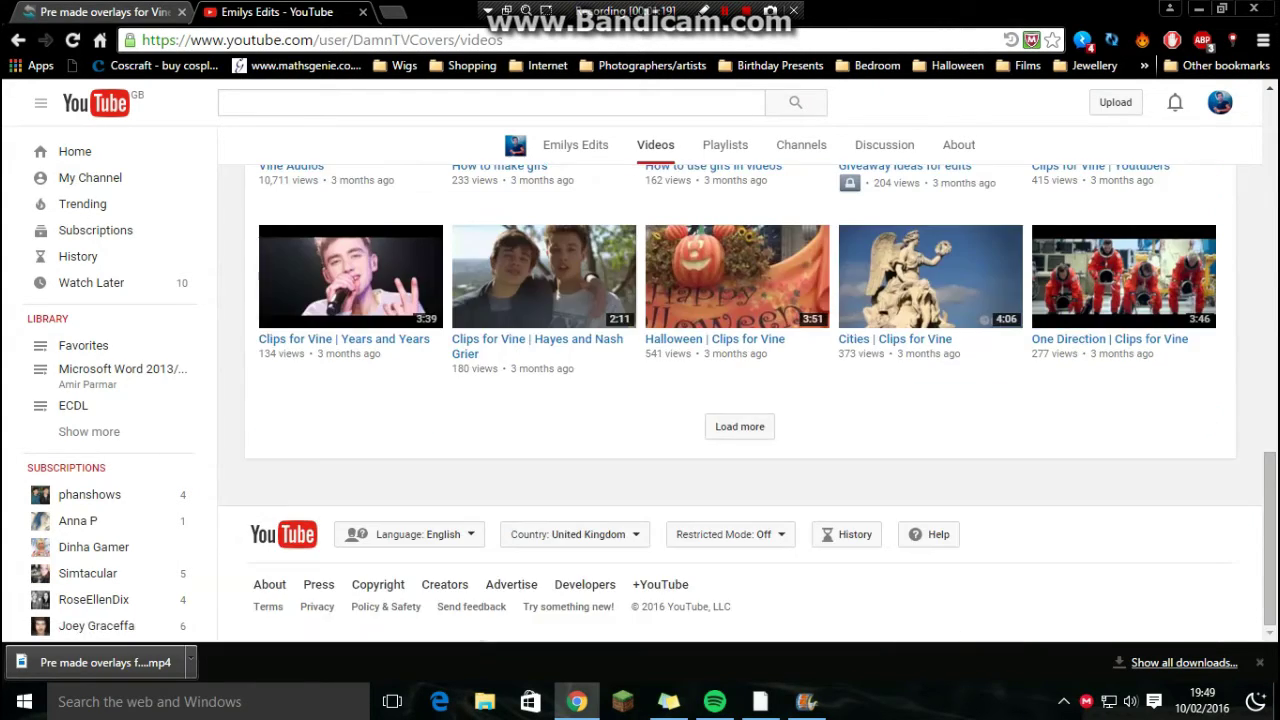
- Load more of the channel's uploads and open the video "Pre made overlays for Vine"
click(716, 426)
scroll(740, 426, down, 7)
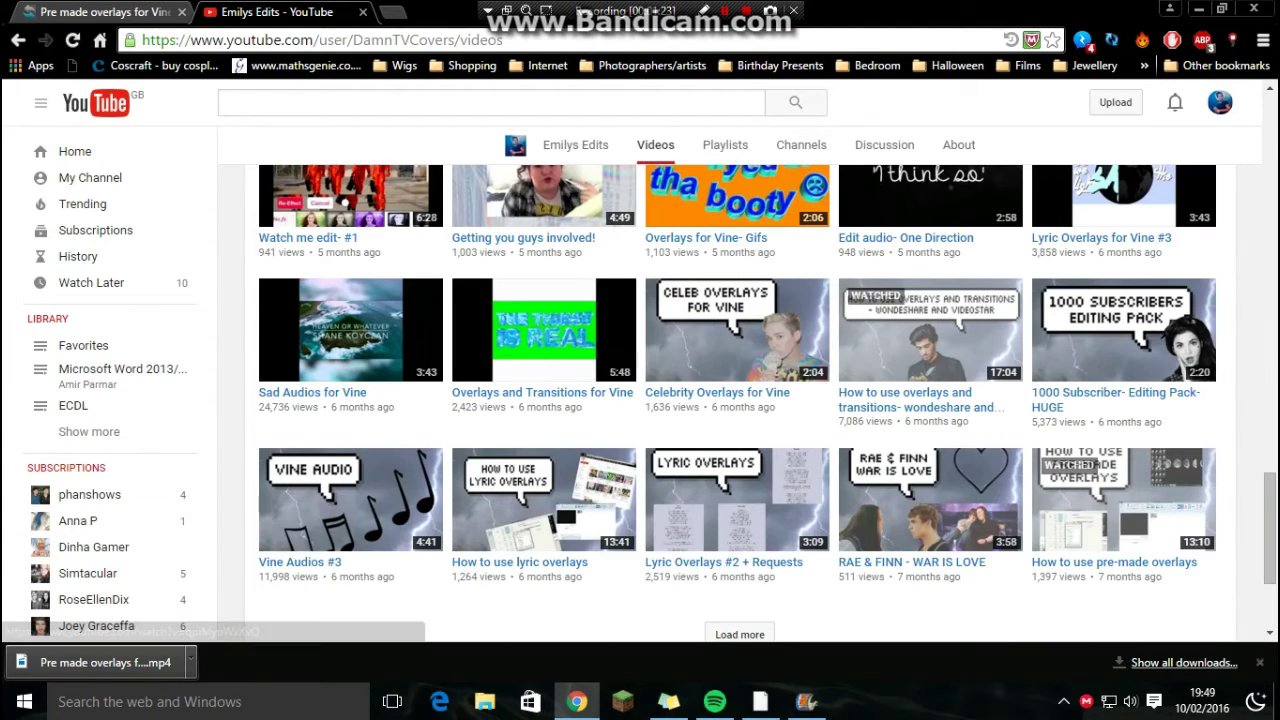
scroll(739, 400, down, 1)
click(739, 540)
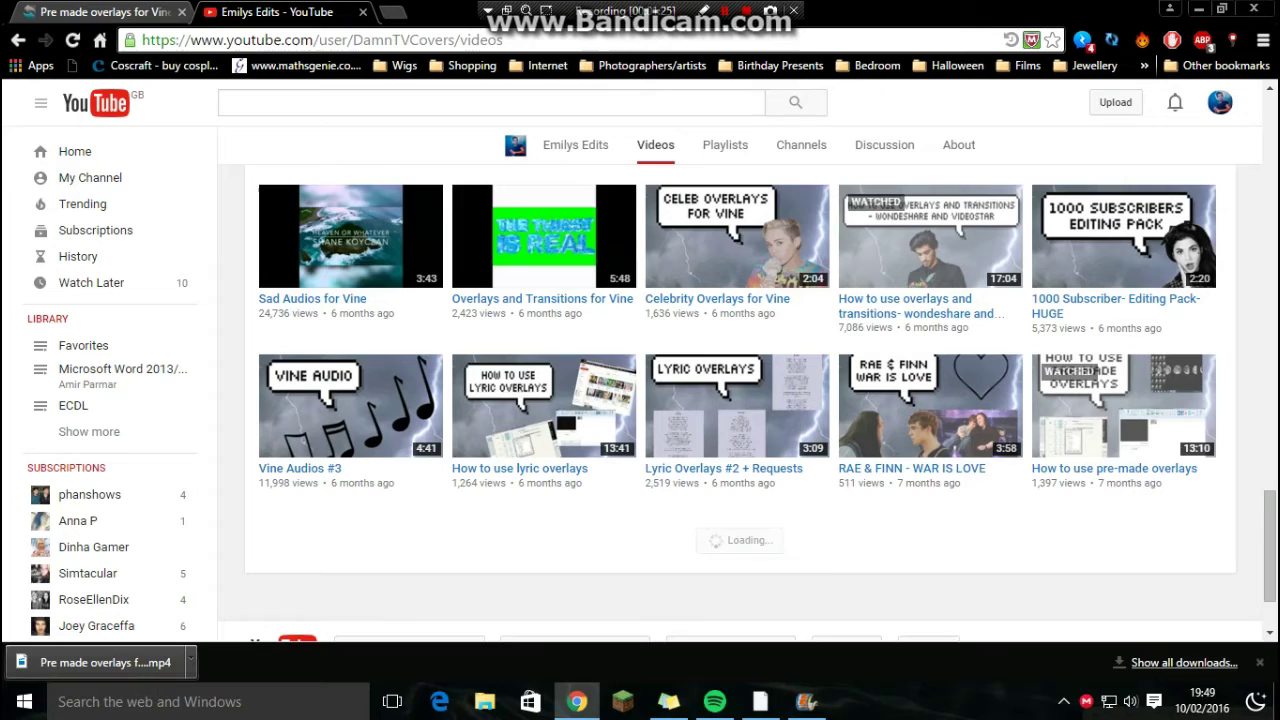
scroll(1150, 360, down, 1)
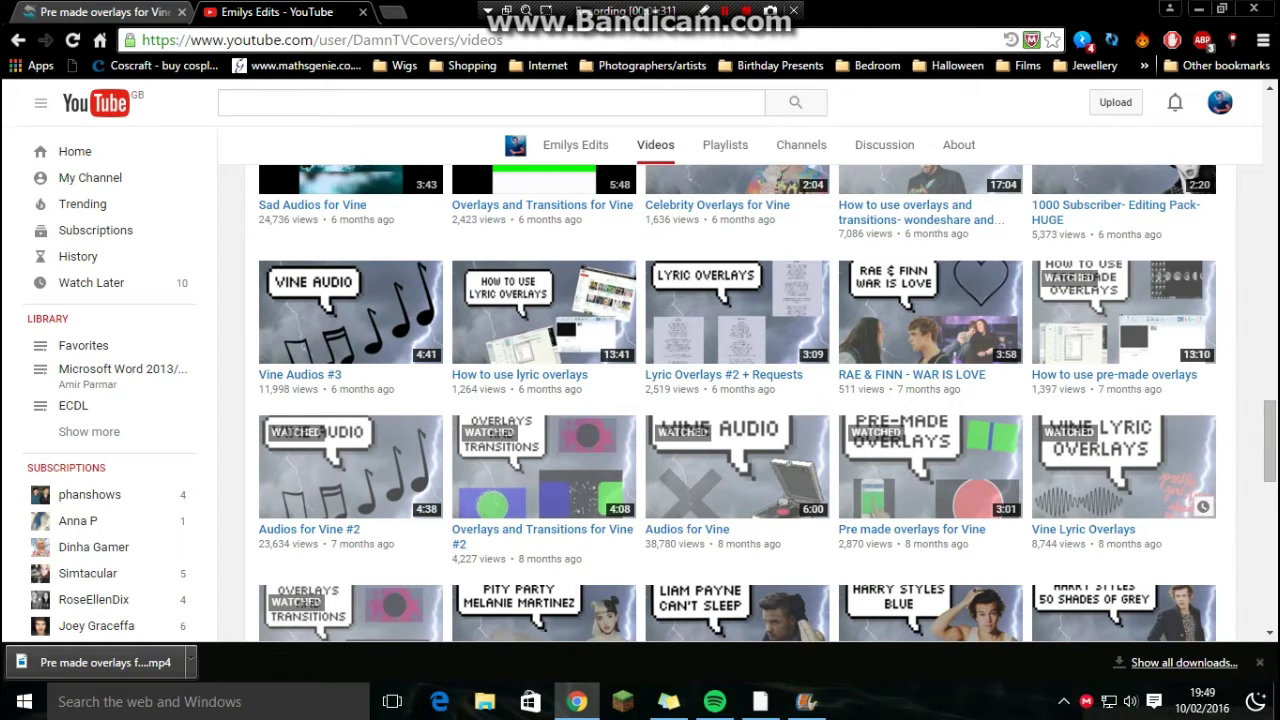
scroll(1124, 460, down, 2)
scroll(1124, 460, up, 2)
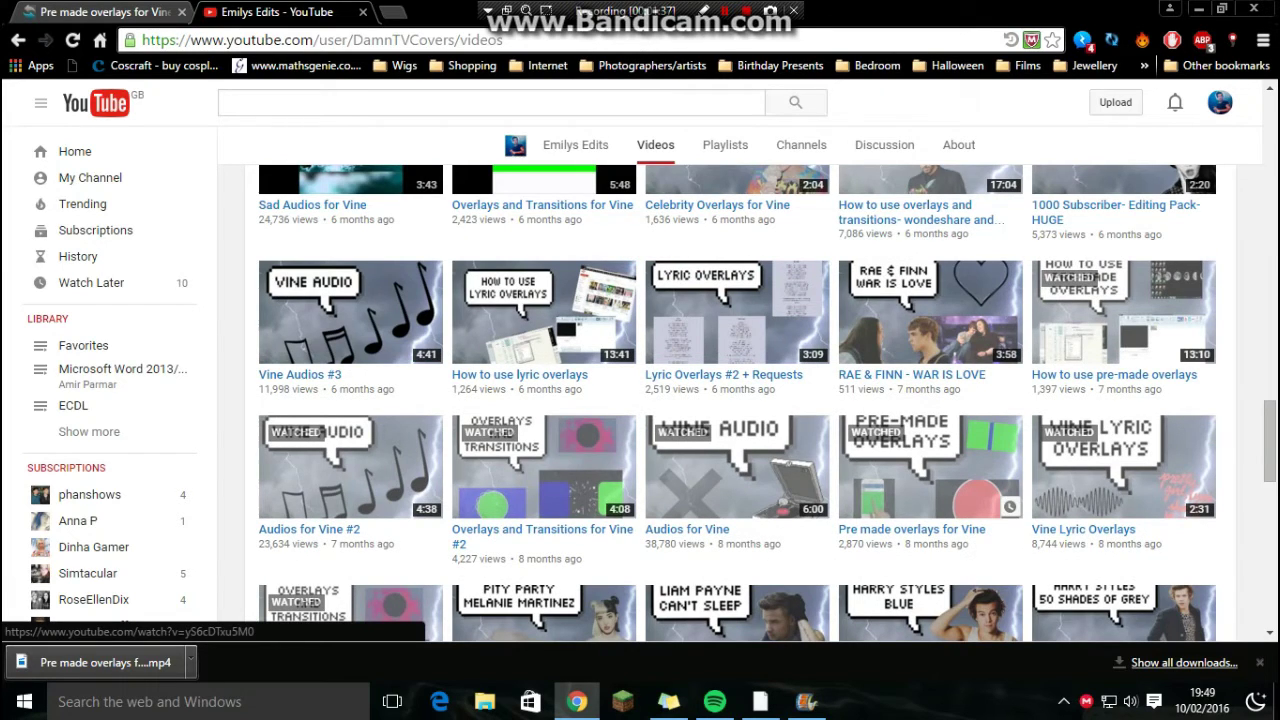
click(930, 466)
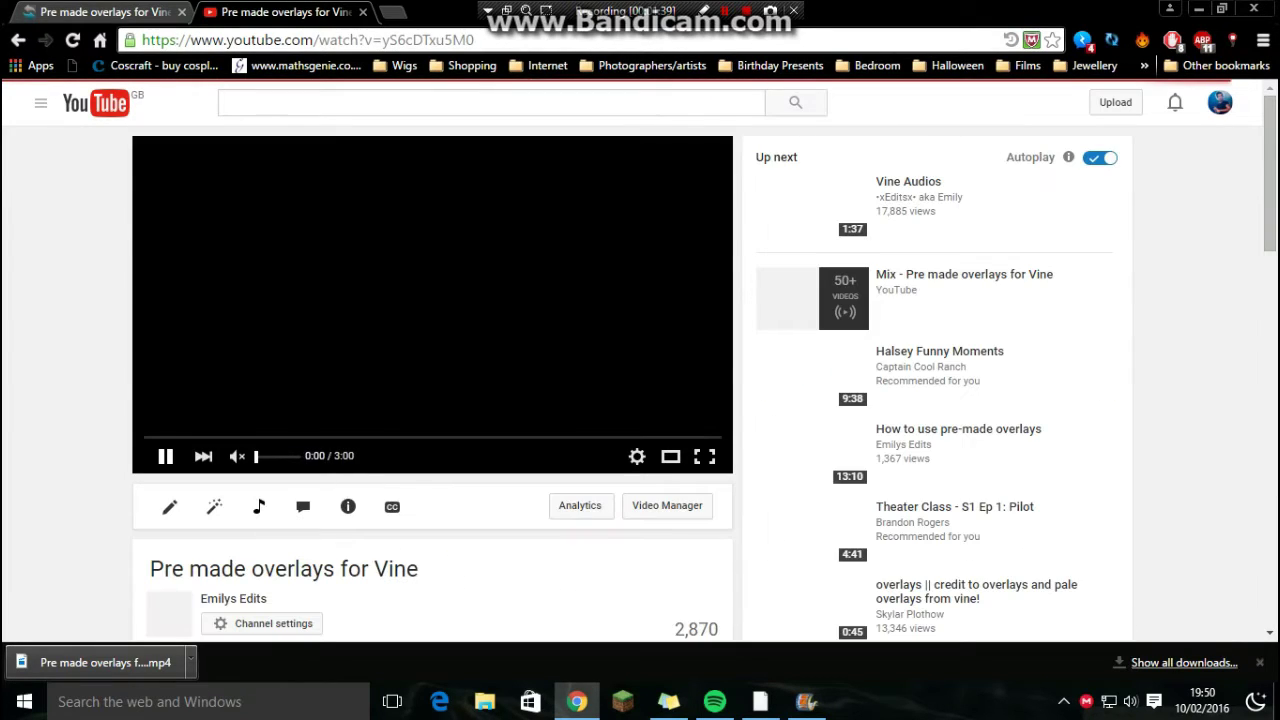
- Copy the overlay video's URL and switch to the ClipConverter page
right_click(322, 314)
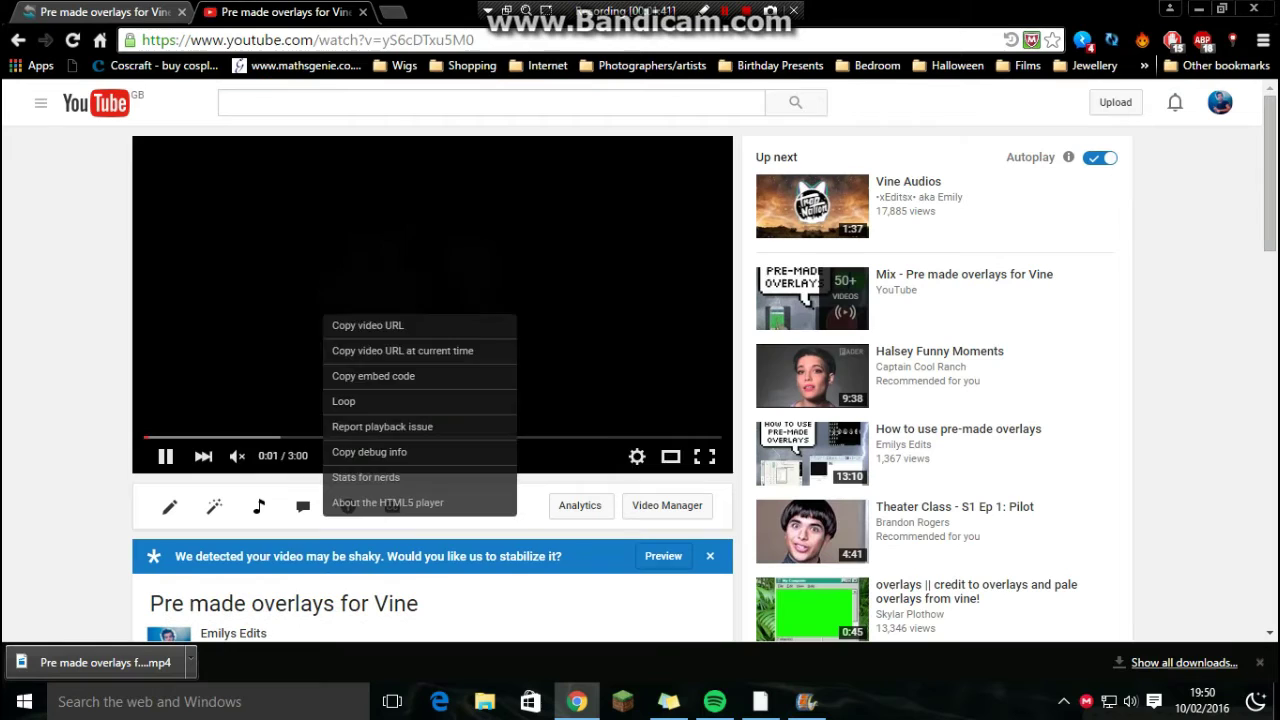
click(372, 326)
click(372, 326)
click(140, 12)
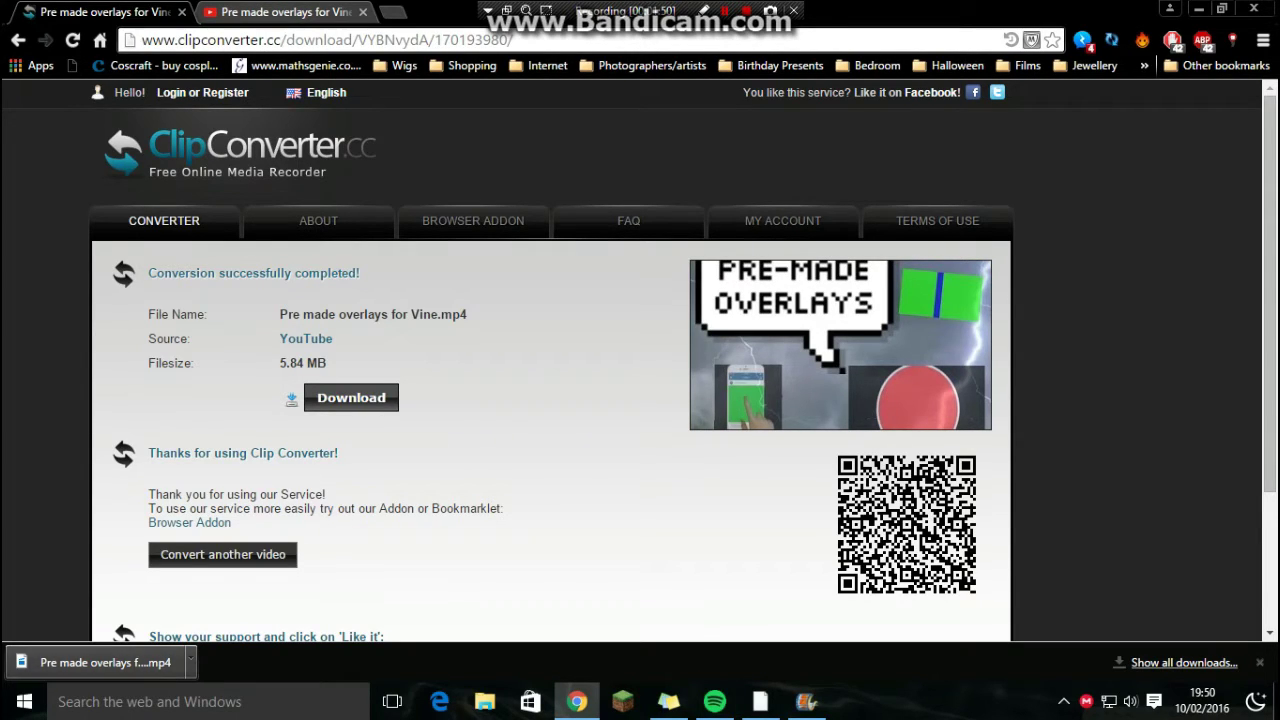
- Minimize the browser, Movie Maker and Spotify windows to switch to Vegas Pro
key(super)
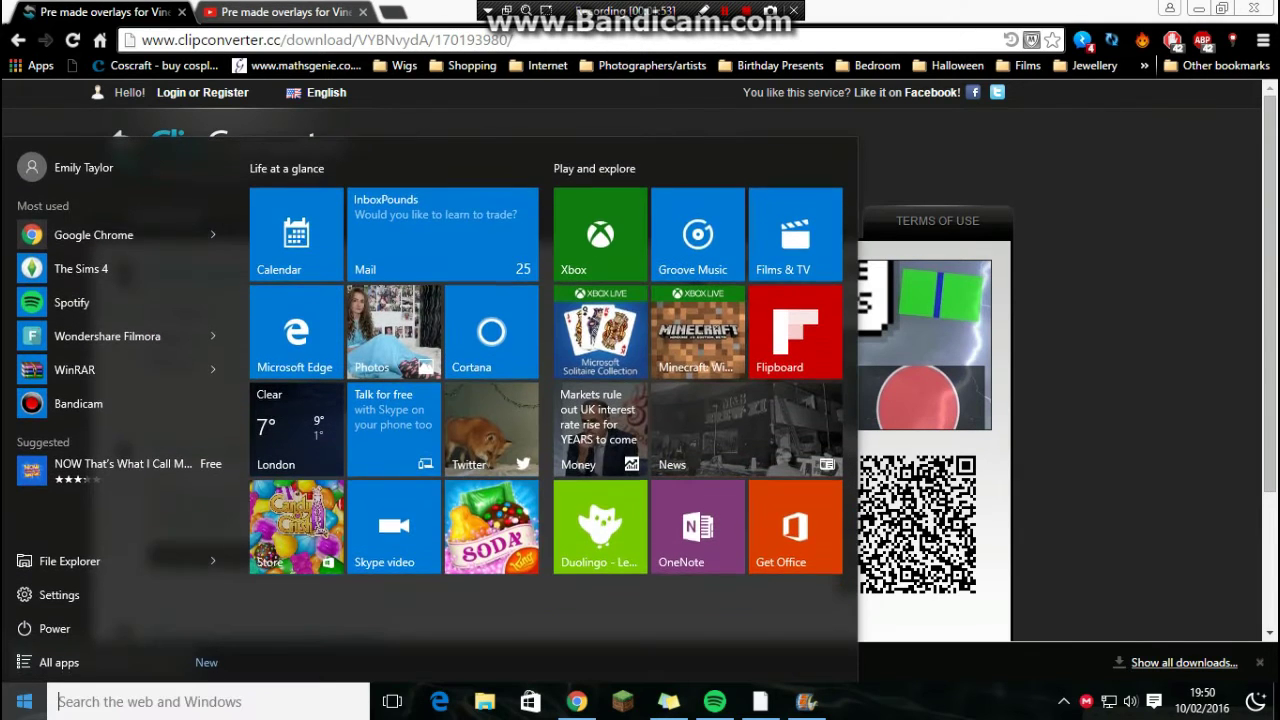
key(super)
click(1199, 8)
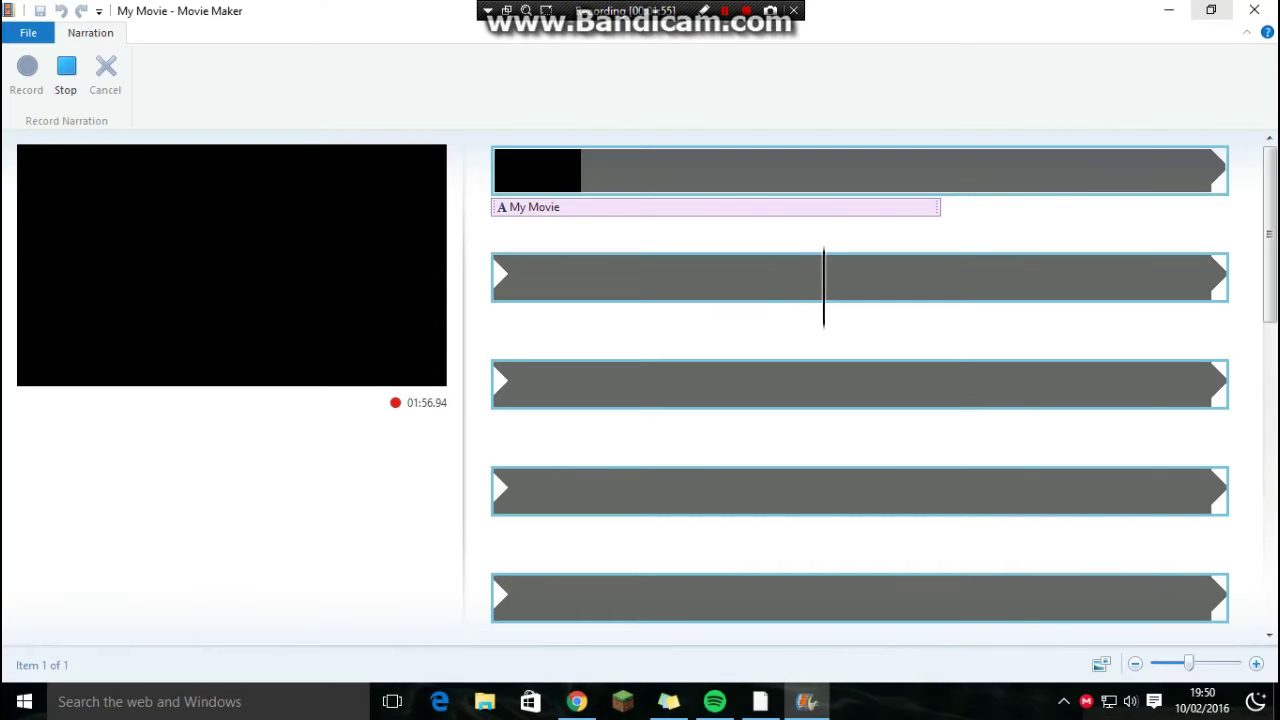
click(1169, 10)
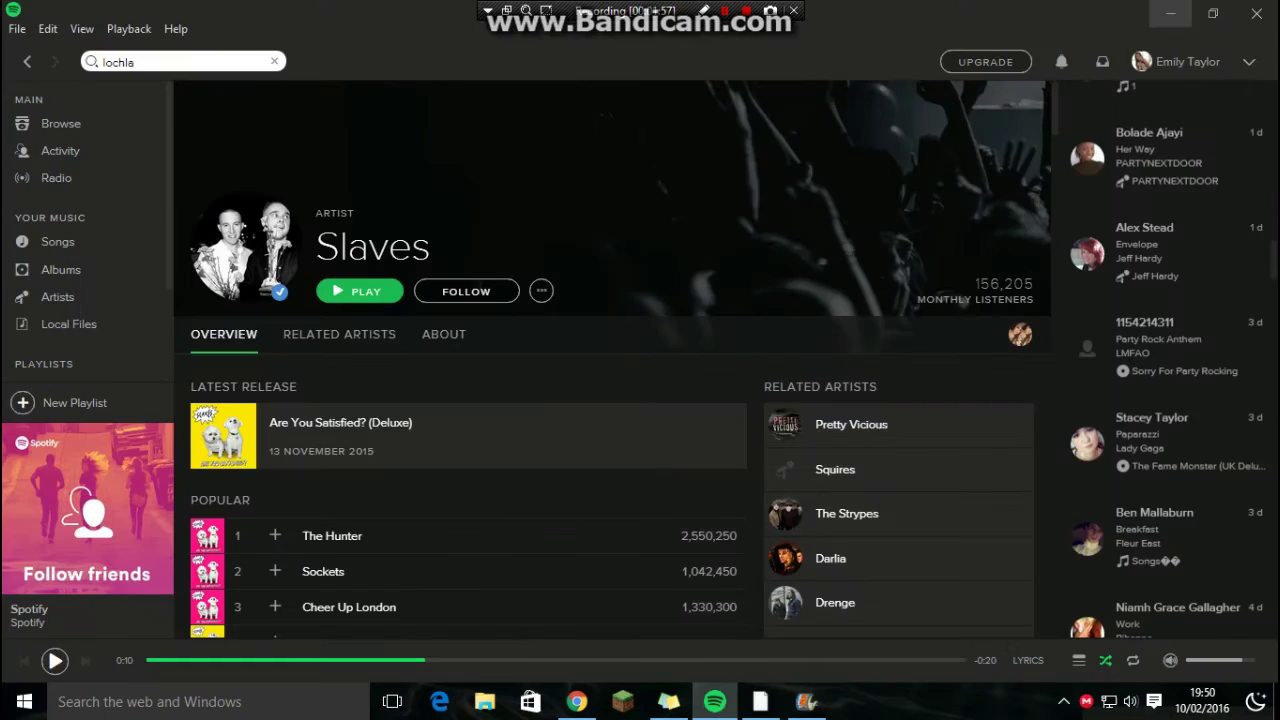
click(1169, 10)
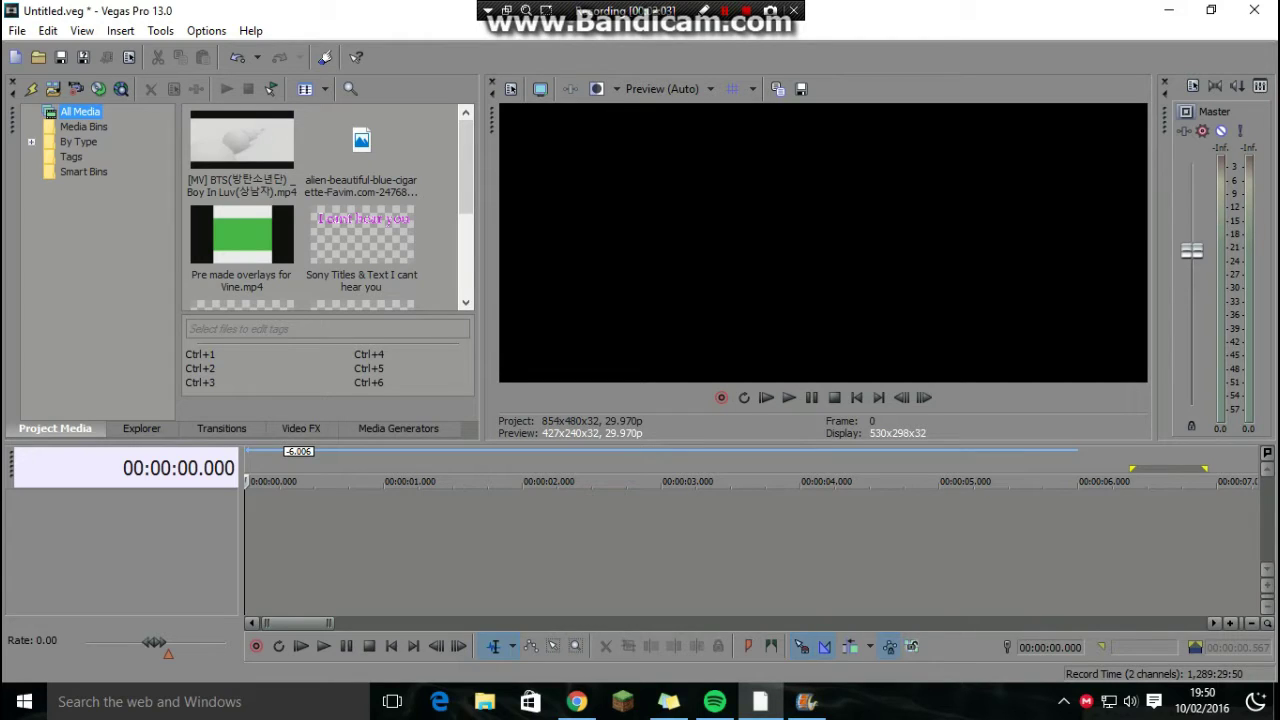
- Place "Pre made overlays for Vine.mp4" from the project media at the start of the empty timeline
drag(465, 167, 465, 215)
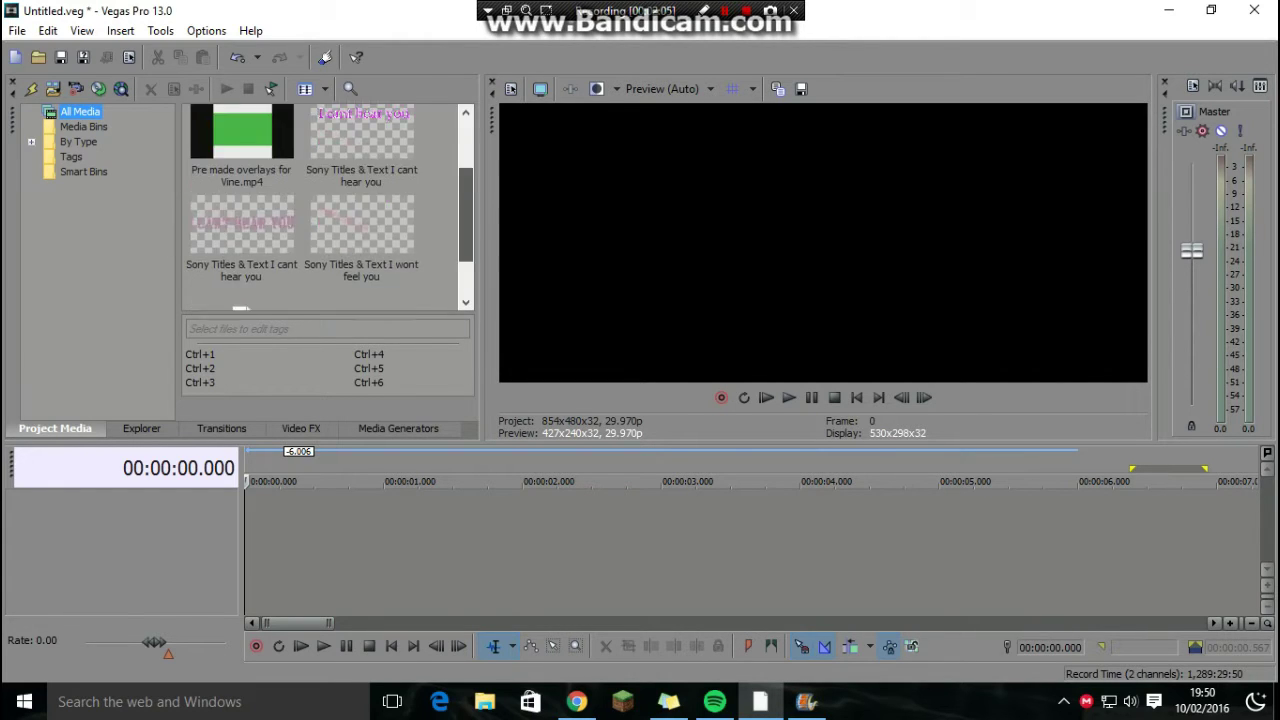
scroll(243, 277, down, 1)
scroll(243, 277, up, 3)
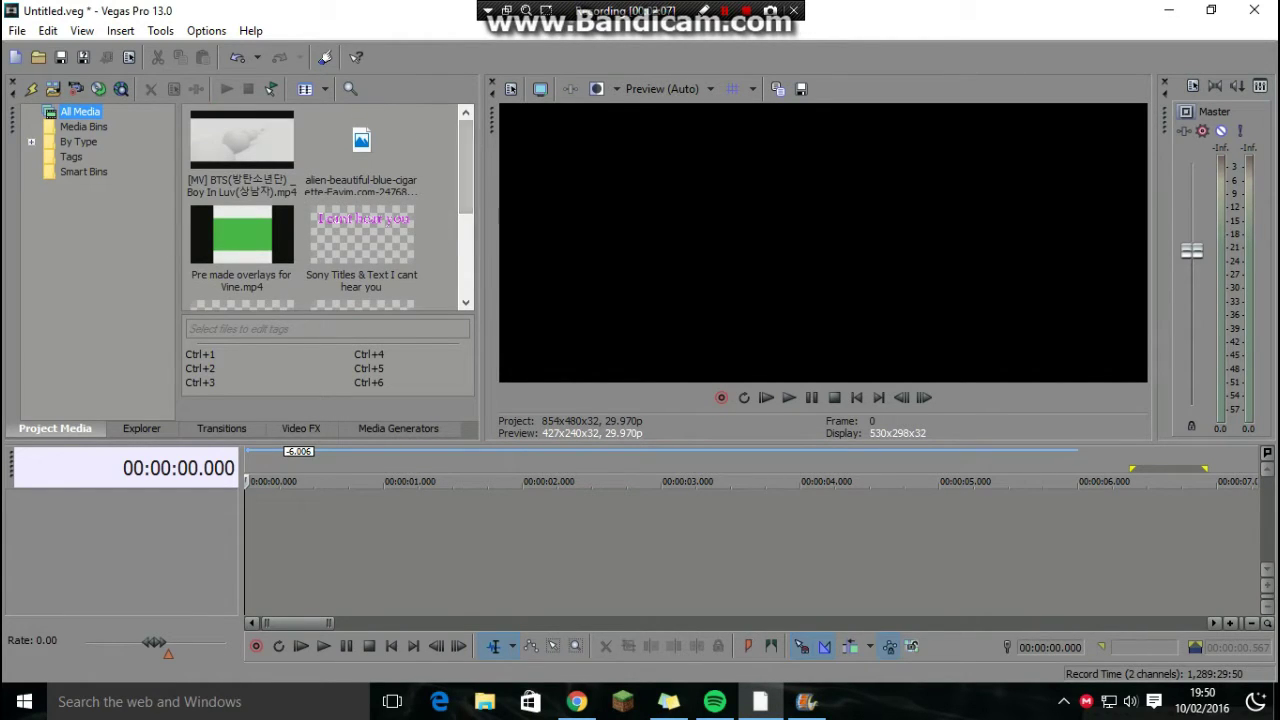
click(242, 245)
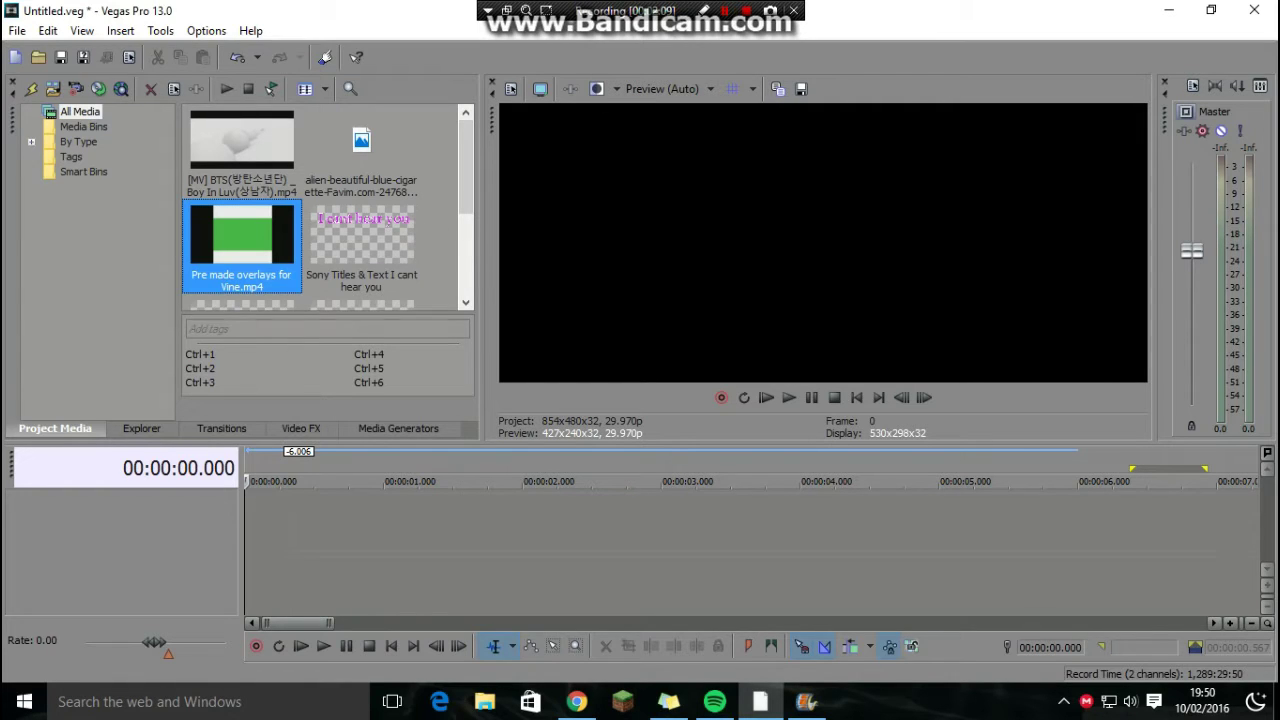
drag(246, 500, 246, 505)
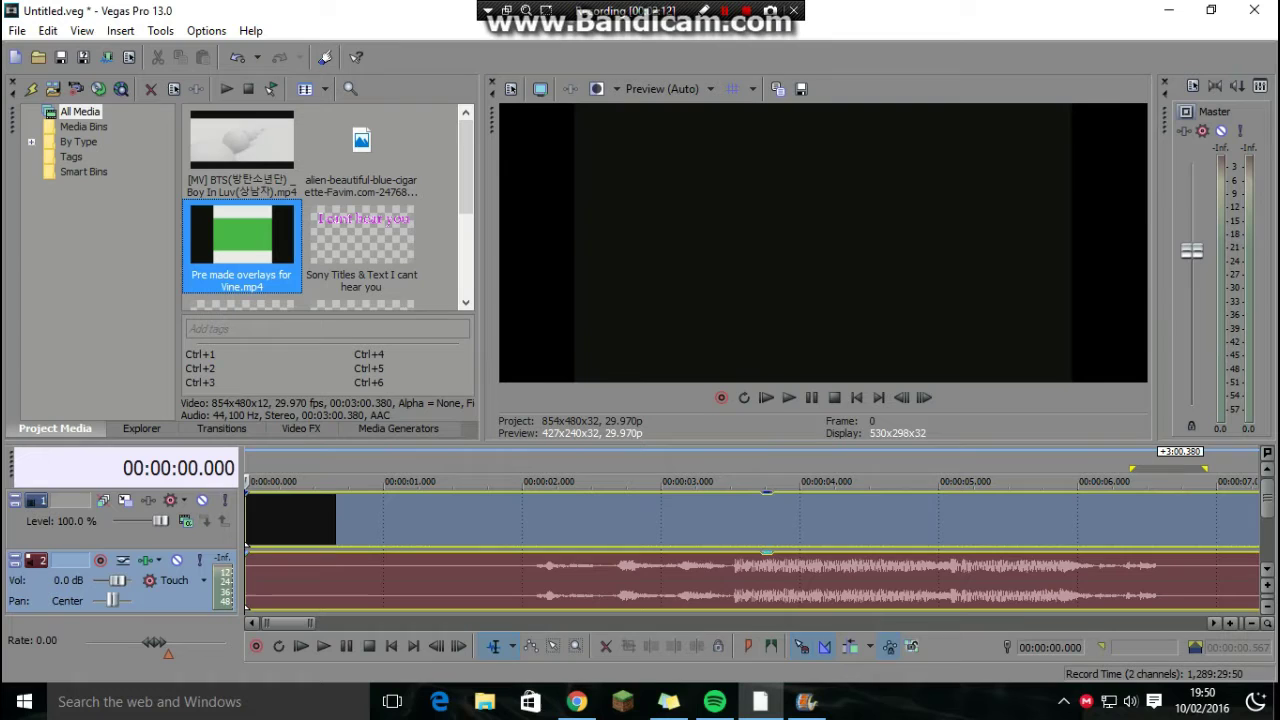
- Split the overlay clip at 00:00:08.542, where the full blue rectangle overlay starts
scroll(831, 545, down, 10)
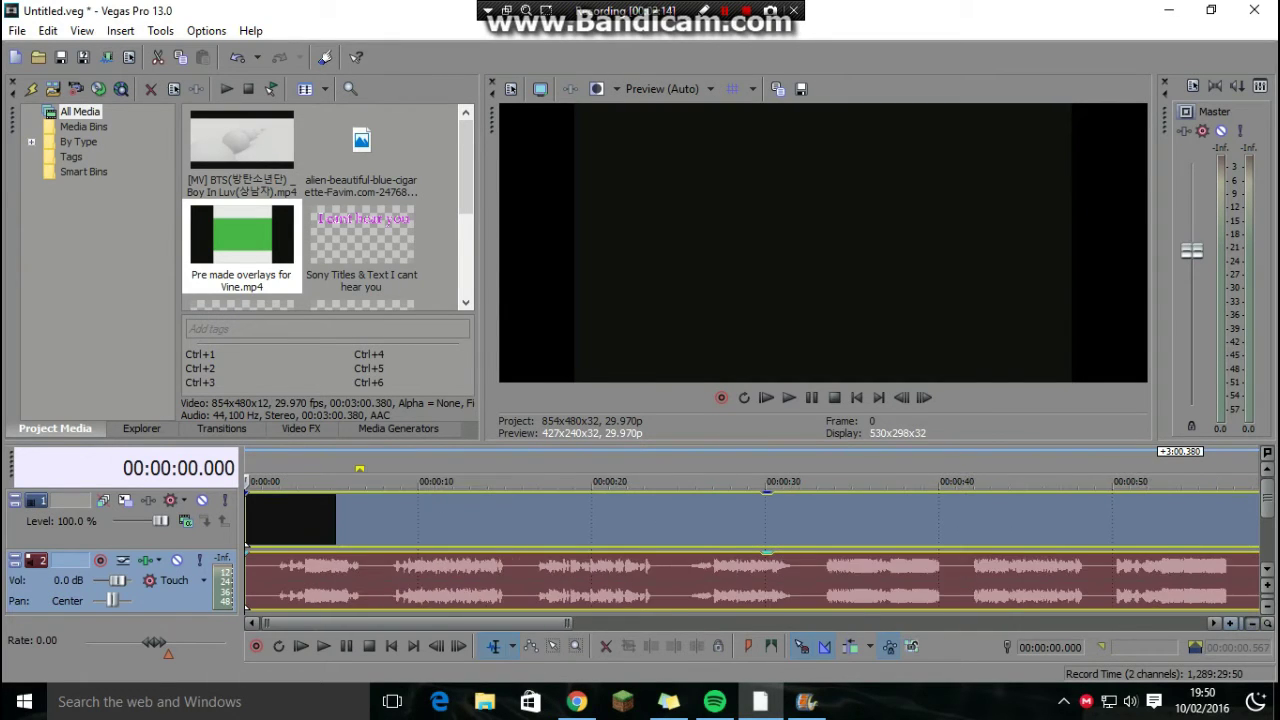
scroll(831, 546, down, 2)
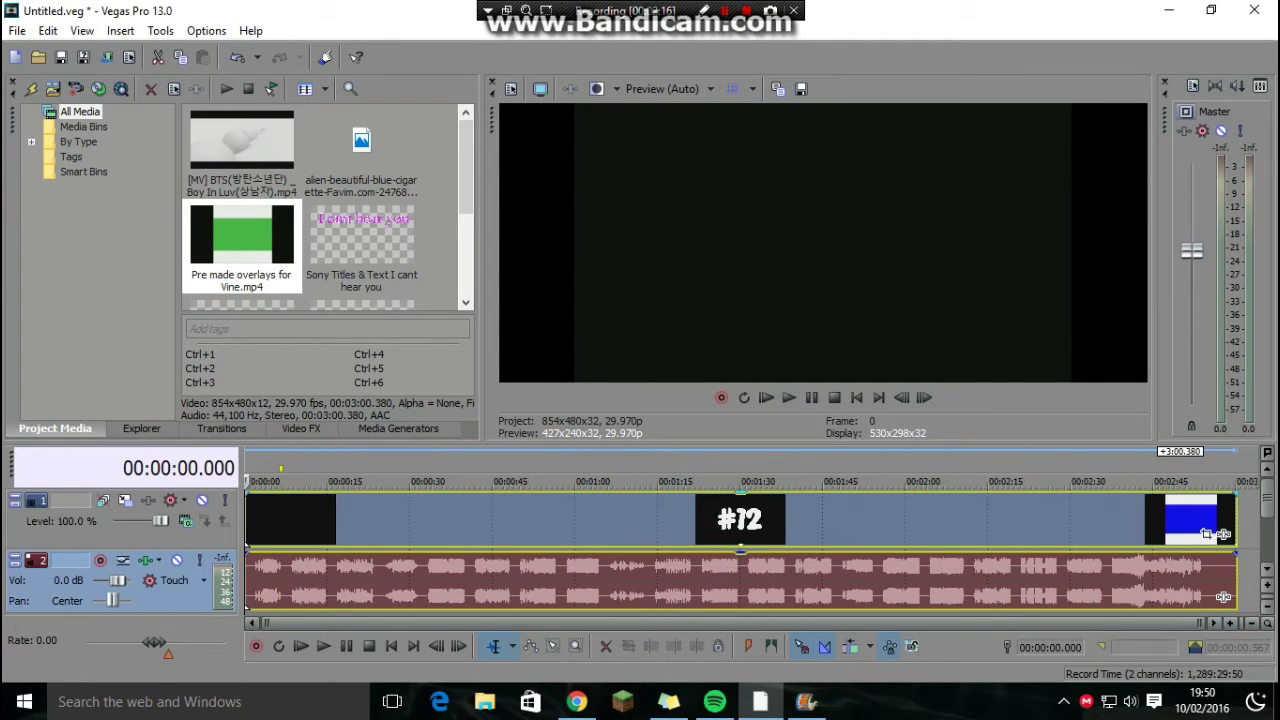
key(space)
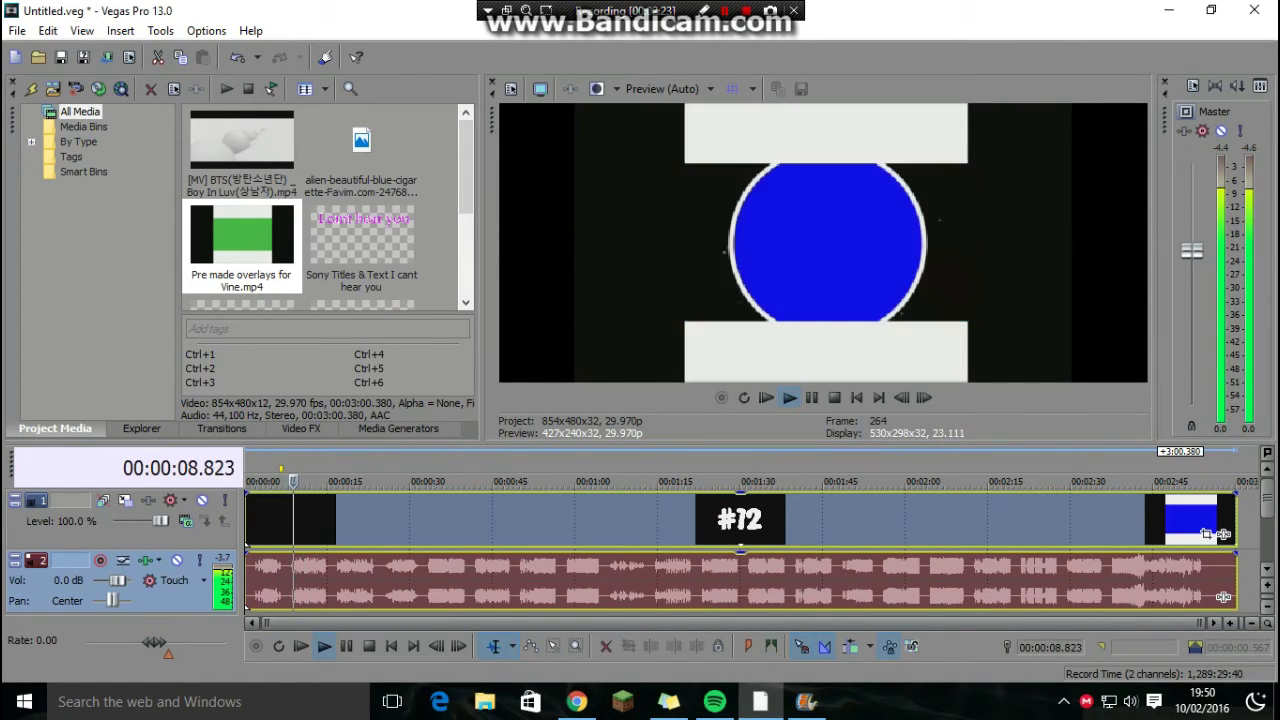
key(space)
key(alt+Right)
key(alt+Right)
key(alt+Right)
key(alt+Right)
key(alt+Right)
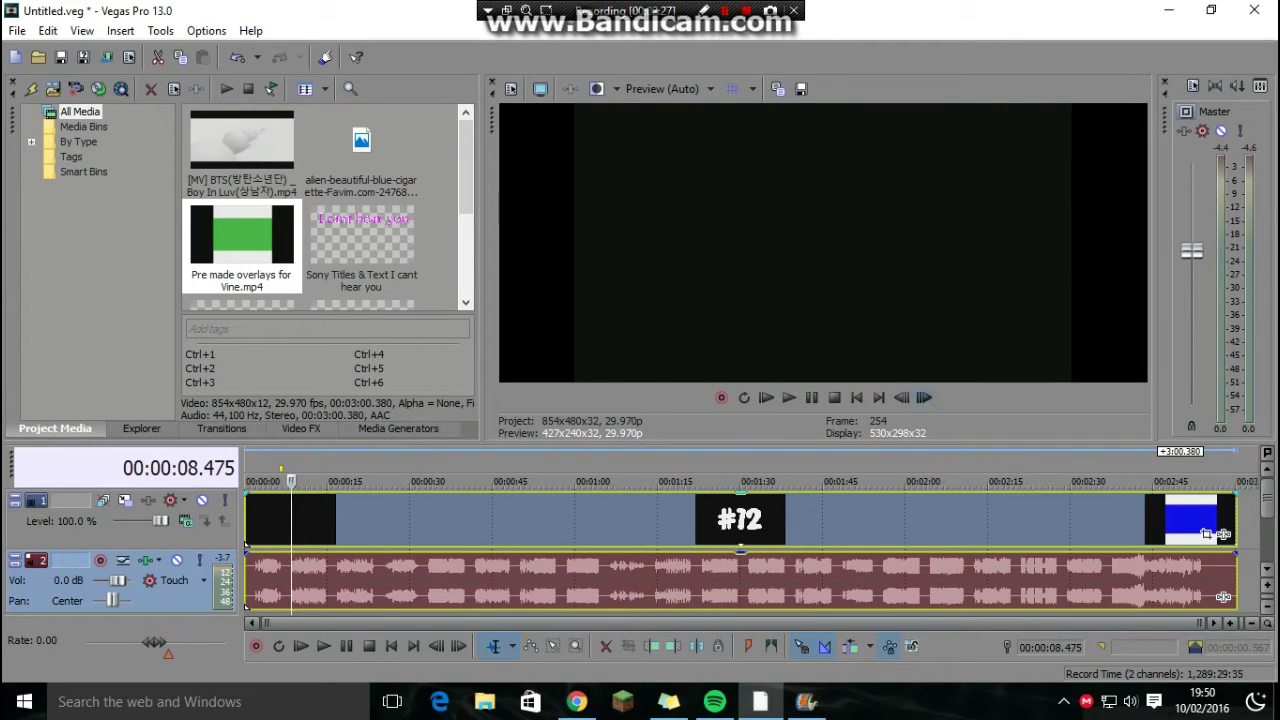
click(923, 397)
click(923, 397)
right_click(362, 525)
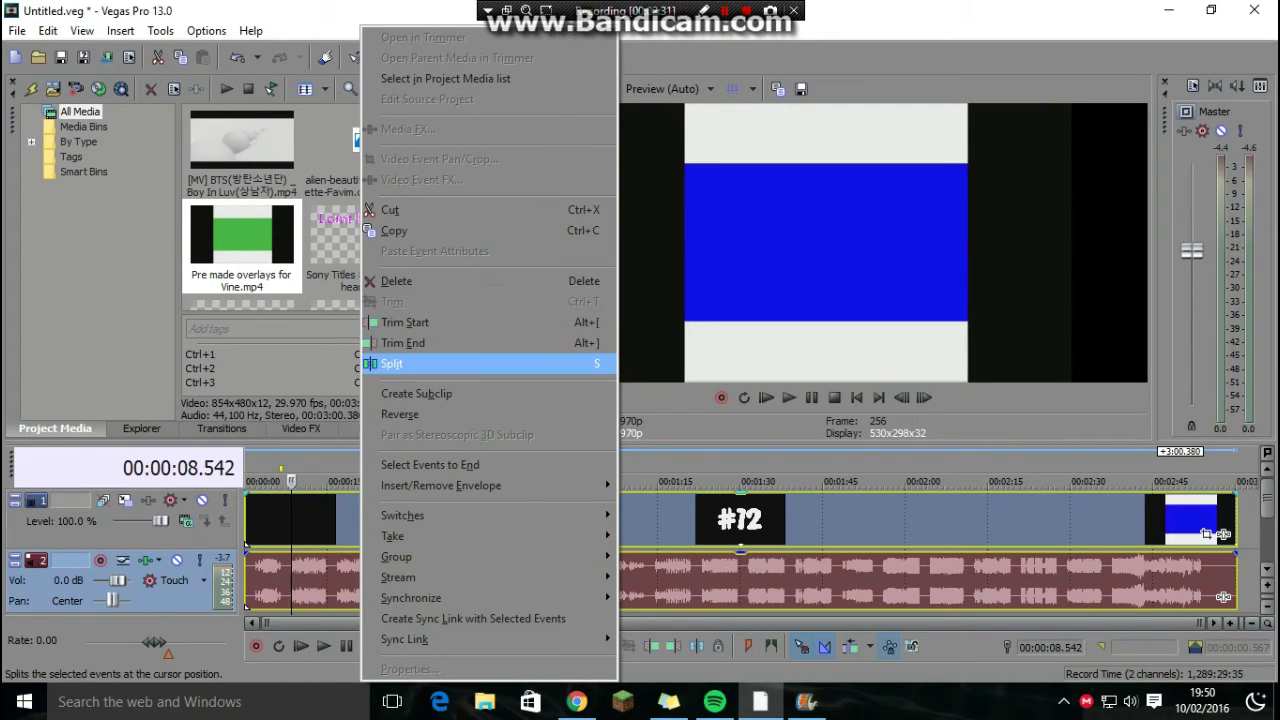
click(392, 363)
- Delete the section before the split from the timeline
click(269, 518)
right_click(270, 520)
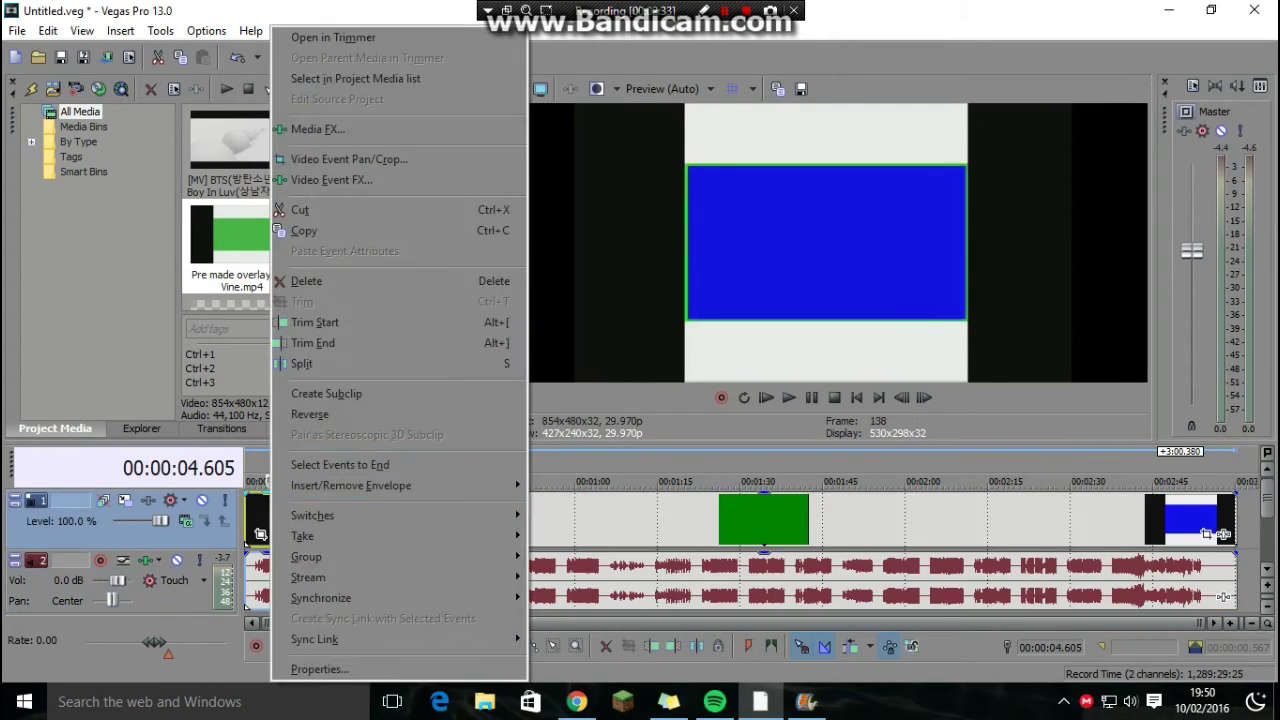
click(330, 281)
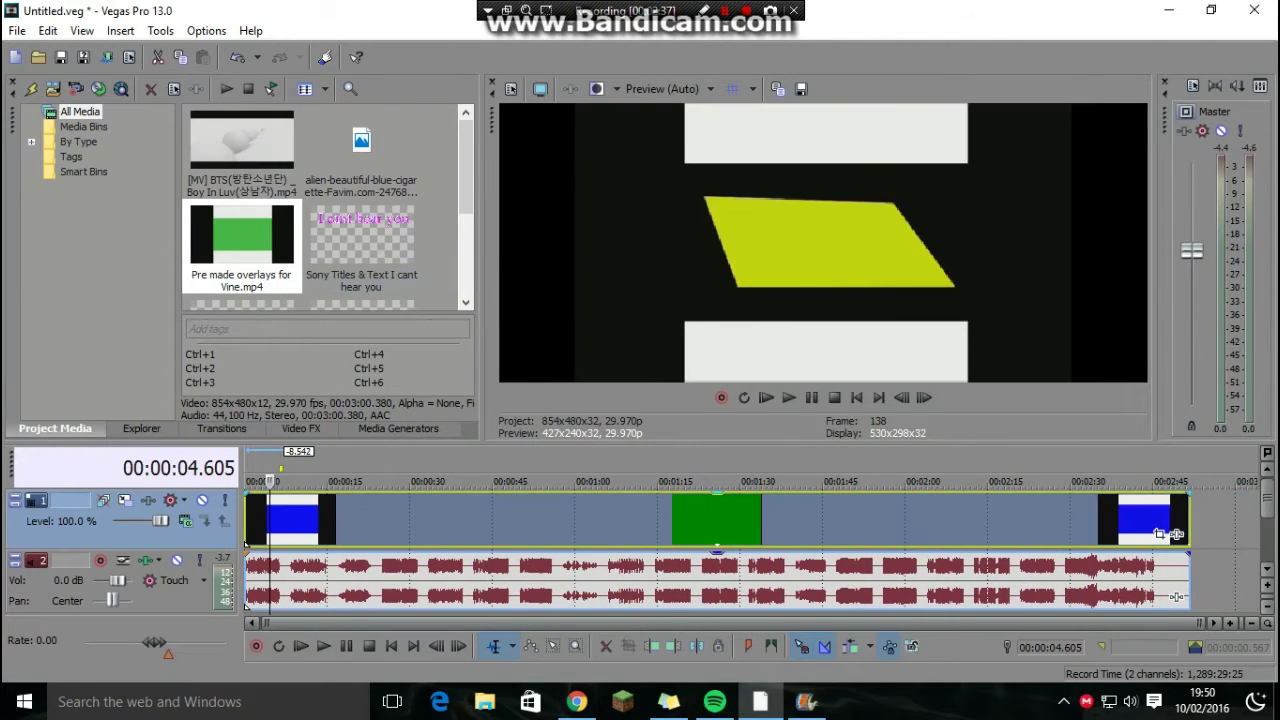
- Split the overlay clip at 00:00:06.306, on the last frame of the full orange overlay
key(space)
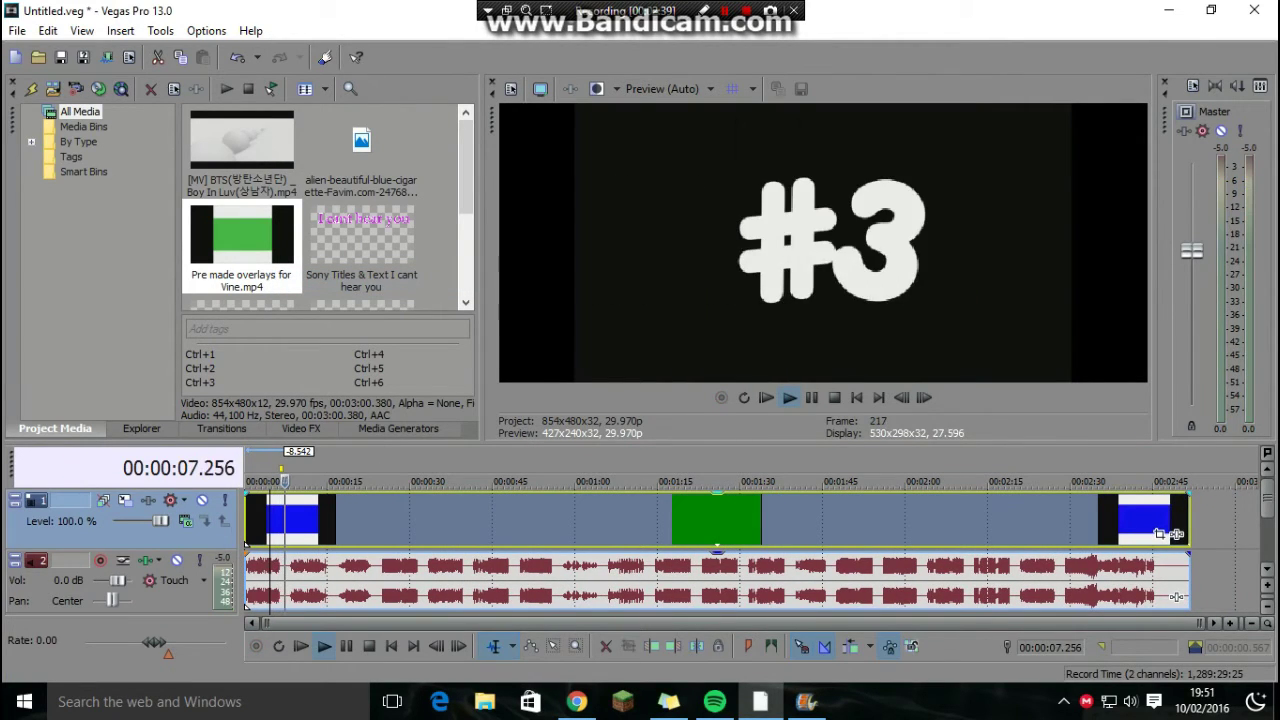
key(j)
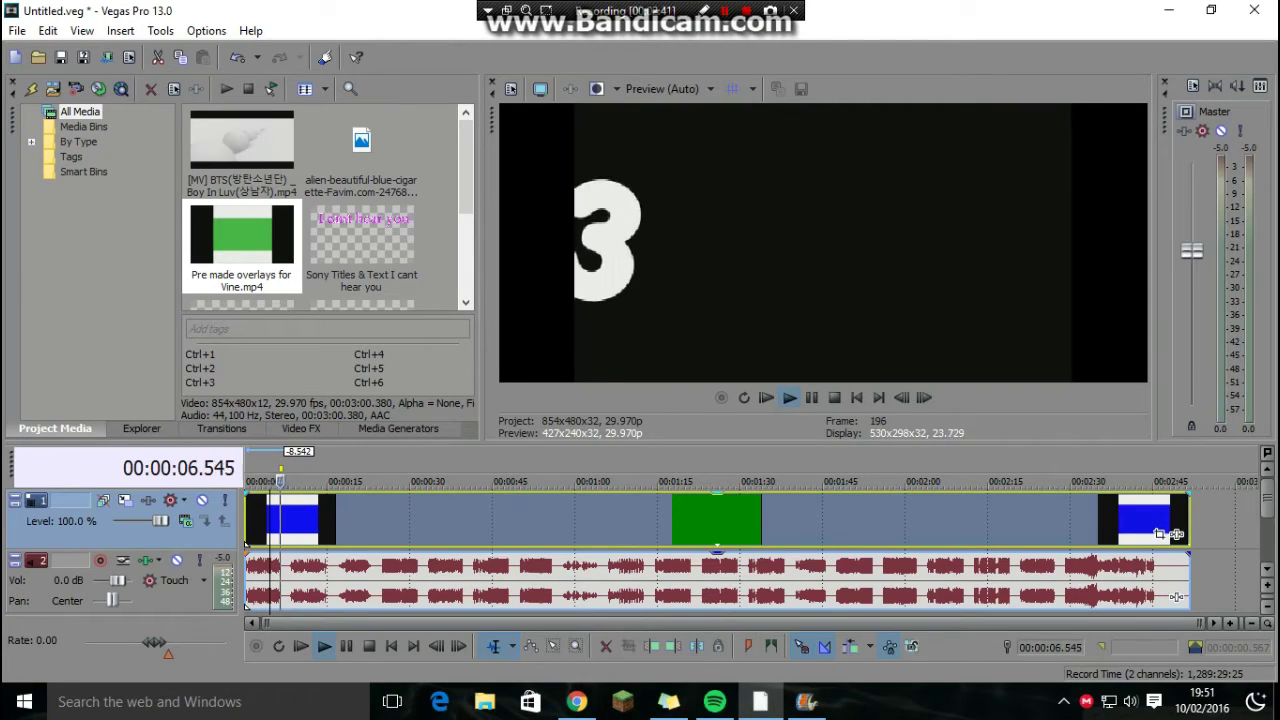
key(k)
click(901, 397)
click(901, 397)
click(901, 397)
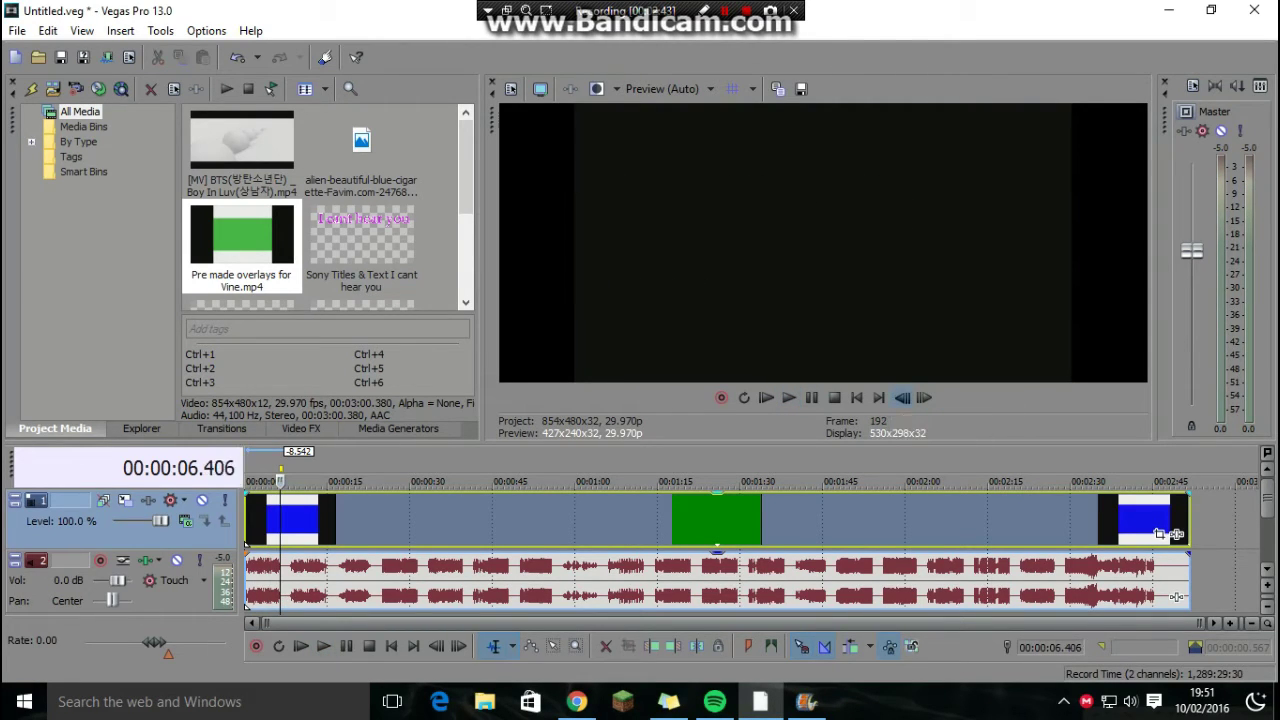
click(901, 397)
click(901, 397)
click(901, 397)
click(901, 397)
click(924, 397)
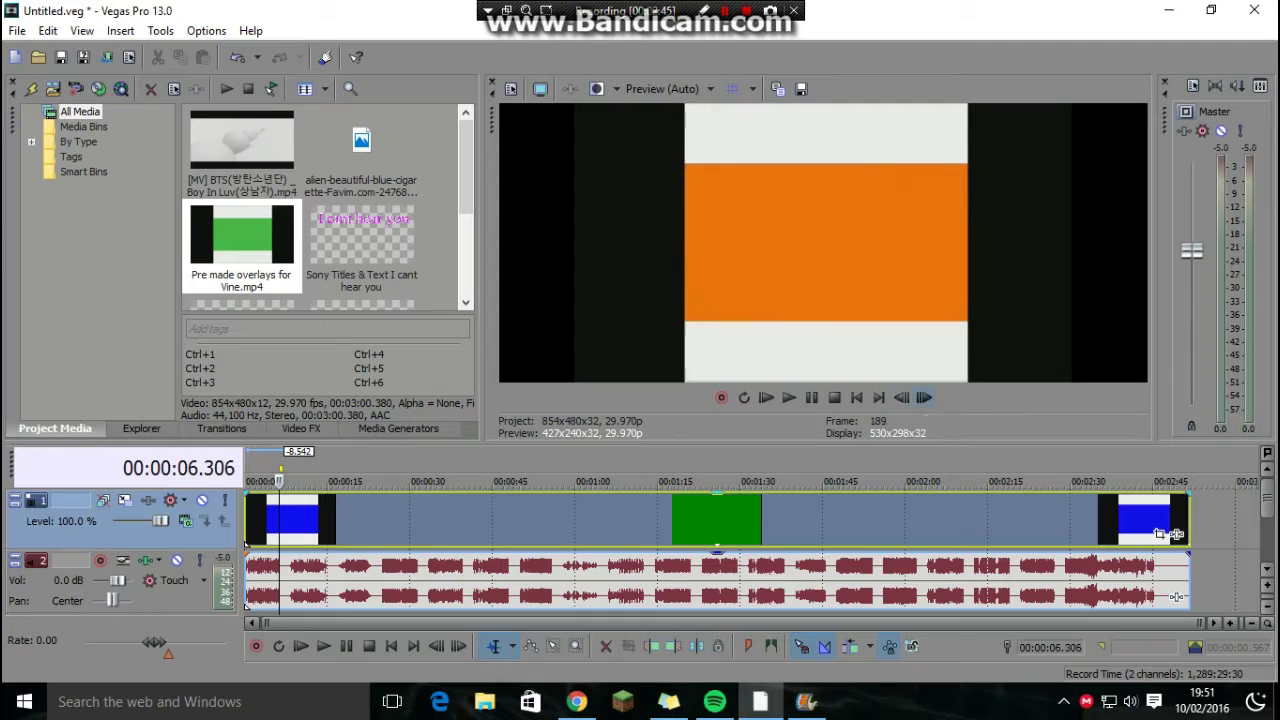
click(925, 397)
click(901, 397)
right_click(296, 514)
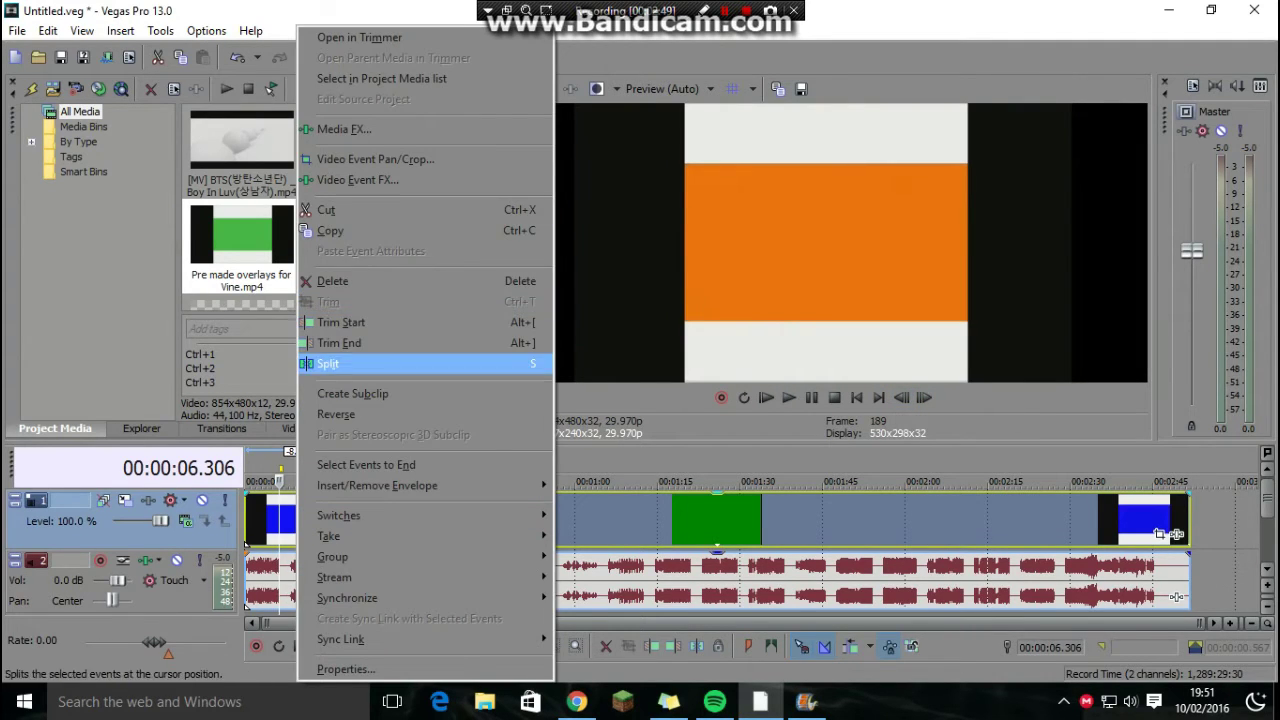
click(328, 363)
- Delete the part of the overlay clip after the split, both its video and audio
right_click(367, 514)
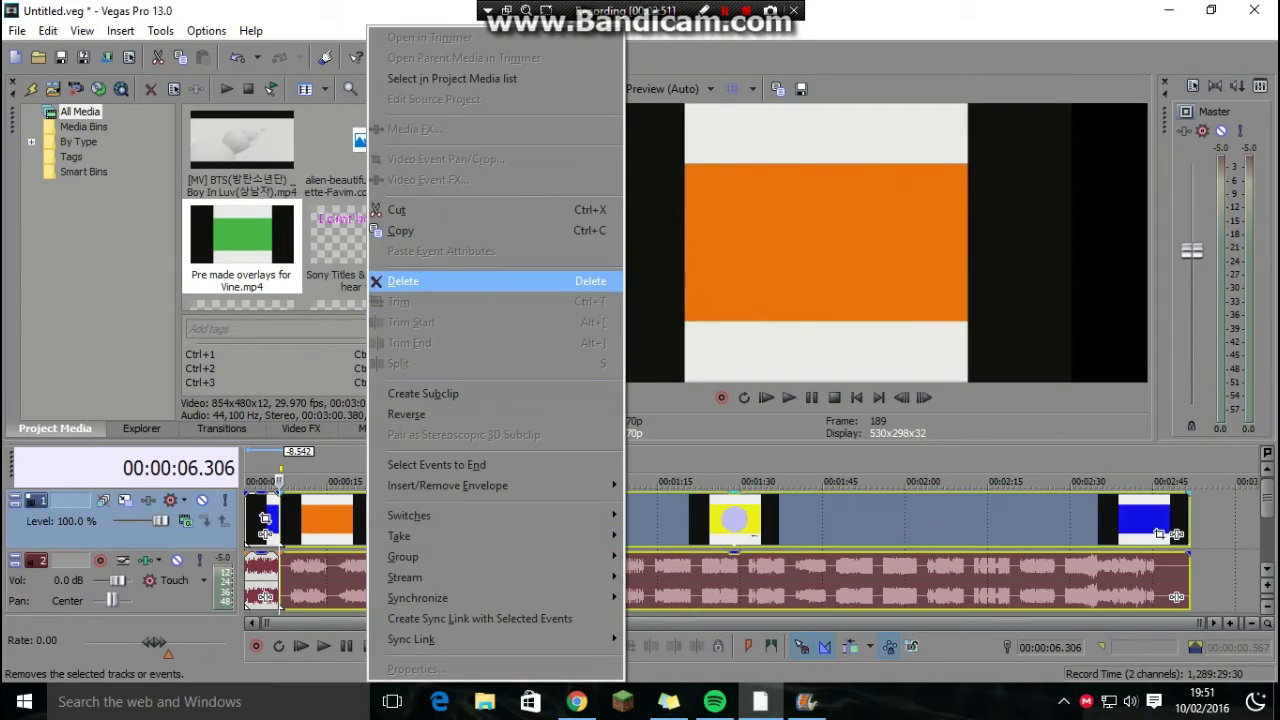
click(403, 281)
mouse_move(465, 166)
mouse_down()
mouse_move(465, 246)
mouse_move(465, 166)
mouse_up()
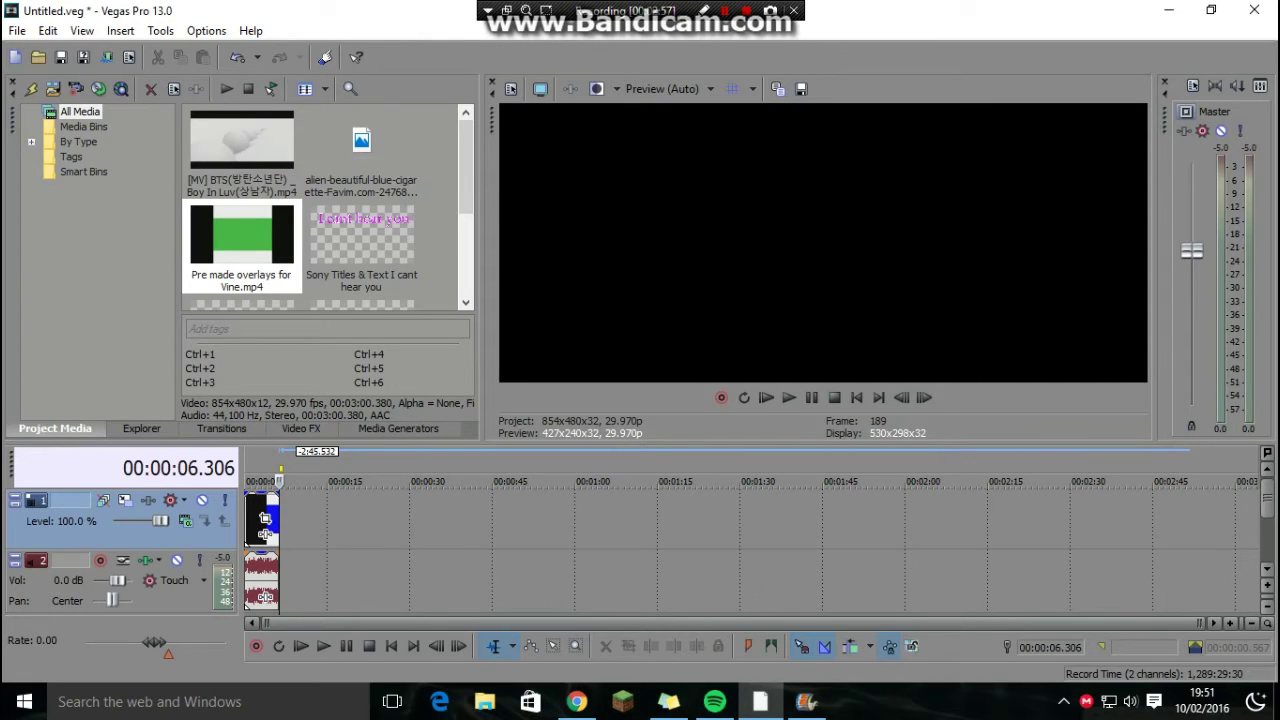
- Browse the files in the Happy folder inside Downloads for a video to put under the overlay
click(221, 428)
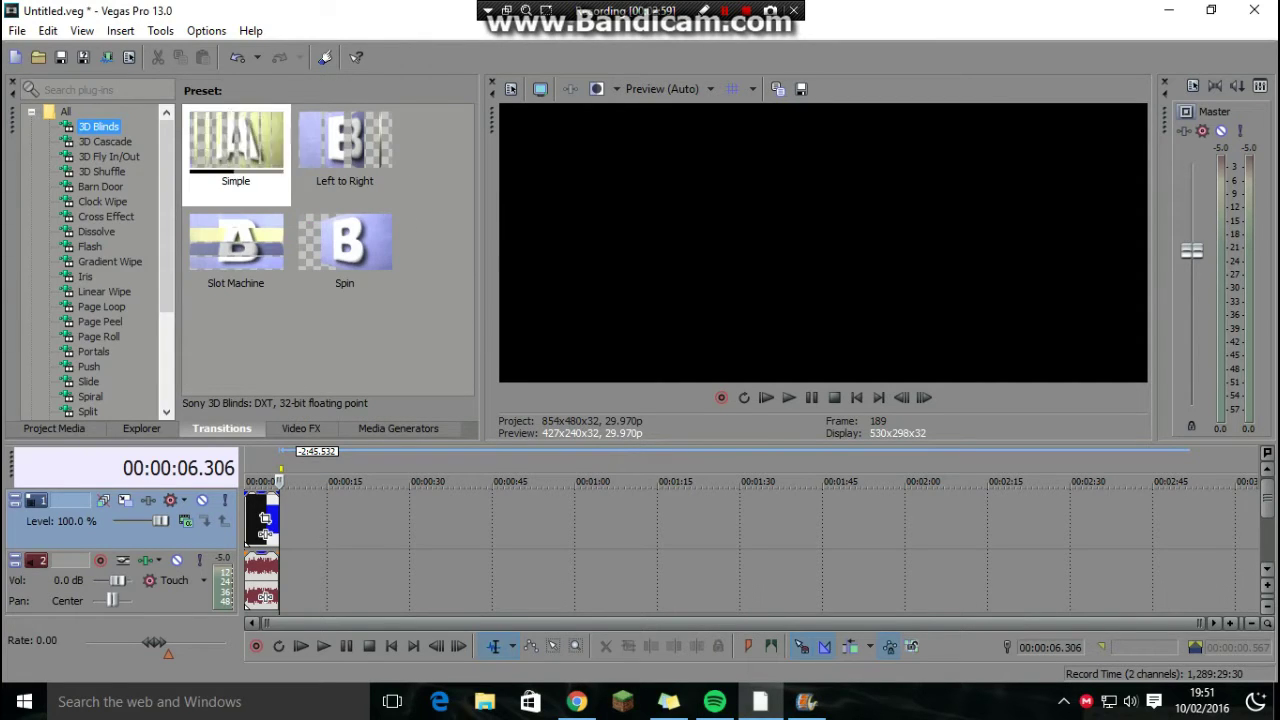
click(141, 428)
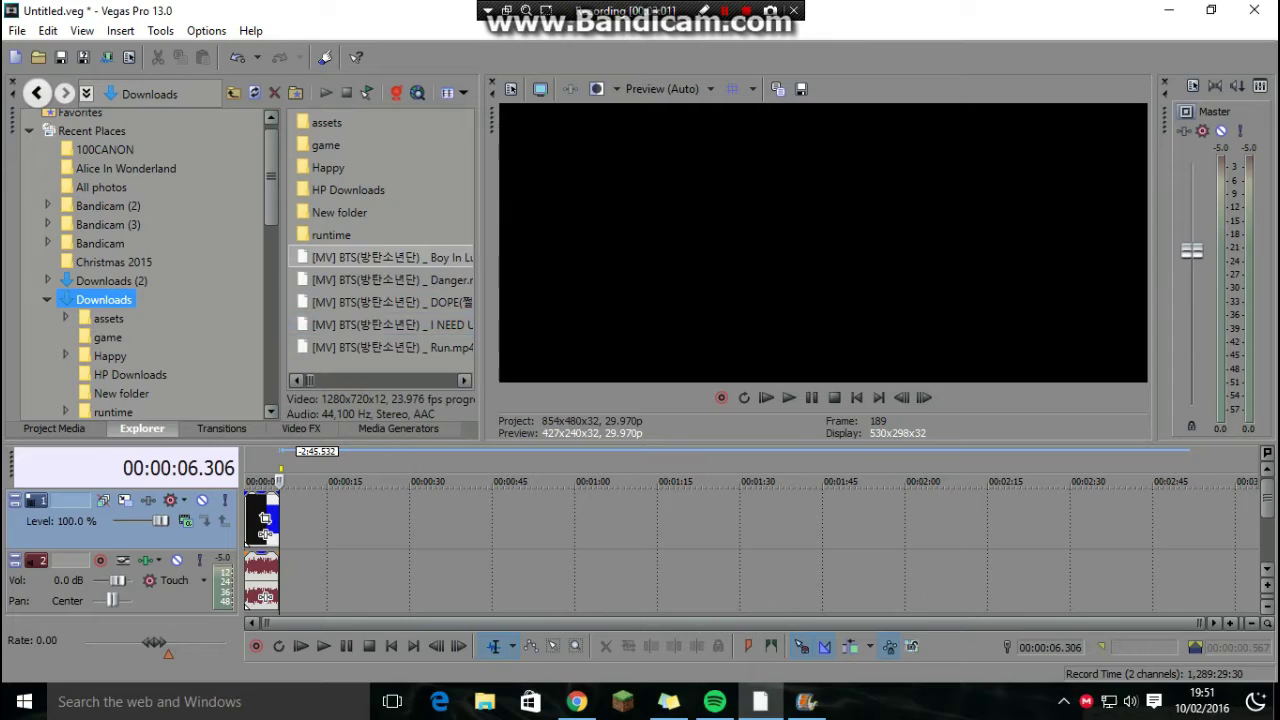
click(109, 355)
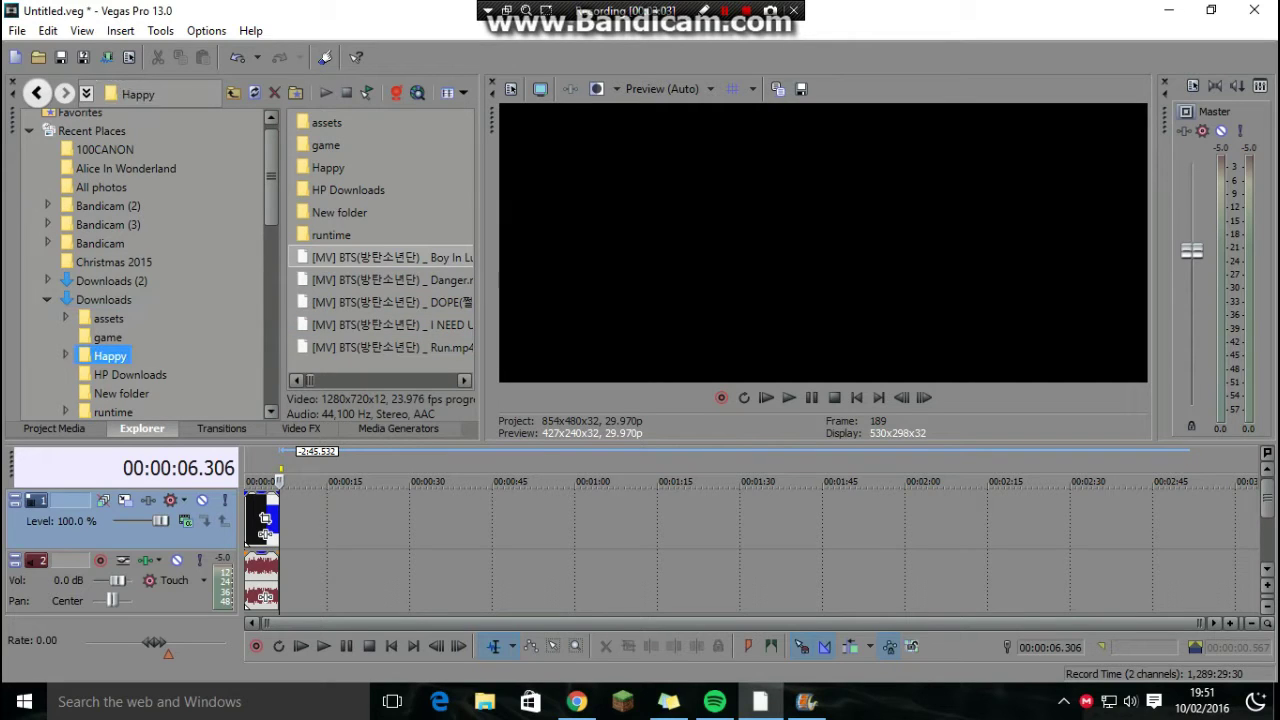
click(392, 212)
scroll(150, 265, down, 3)
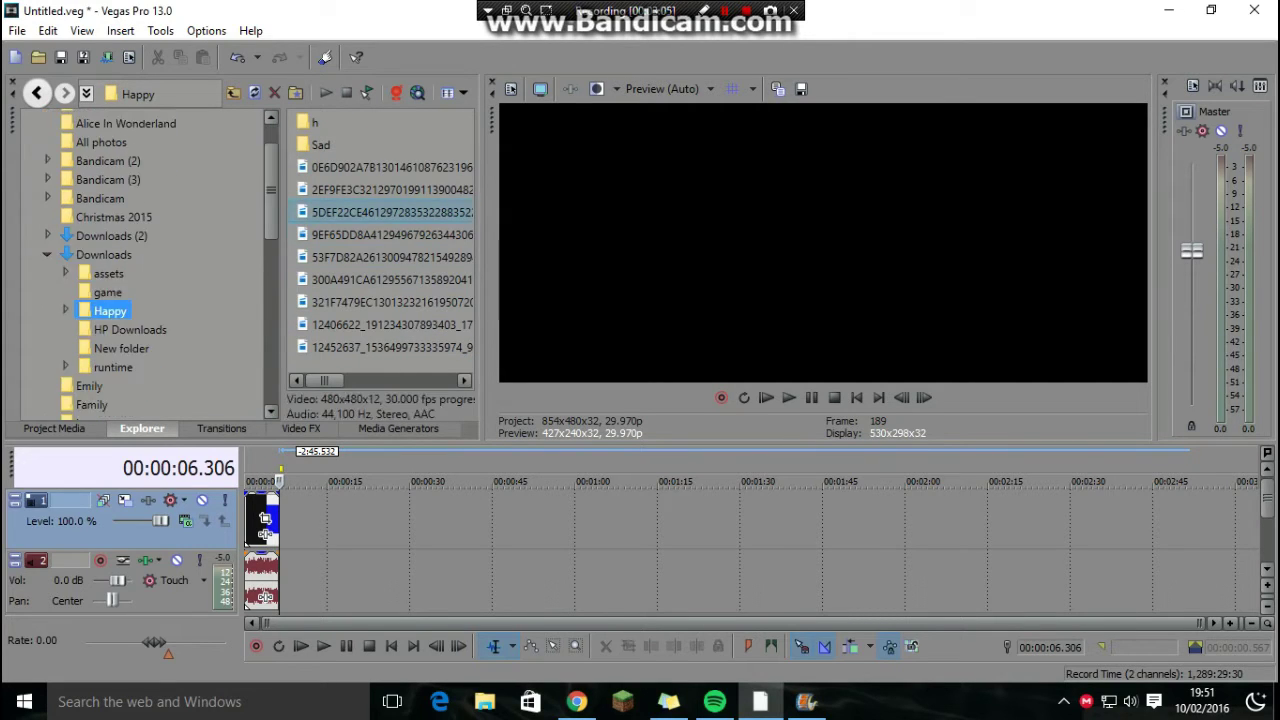
scroll(150, 265, up, 2)
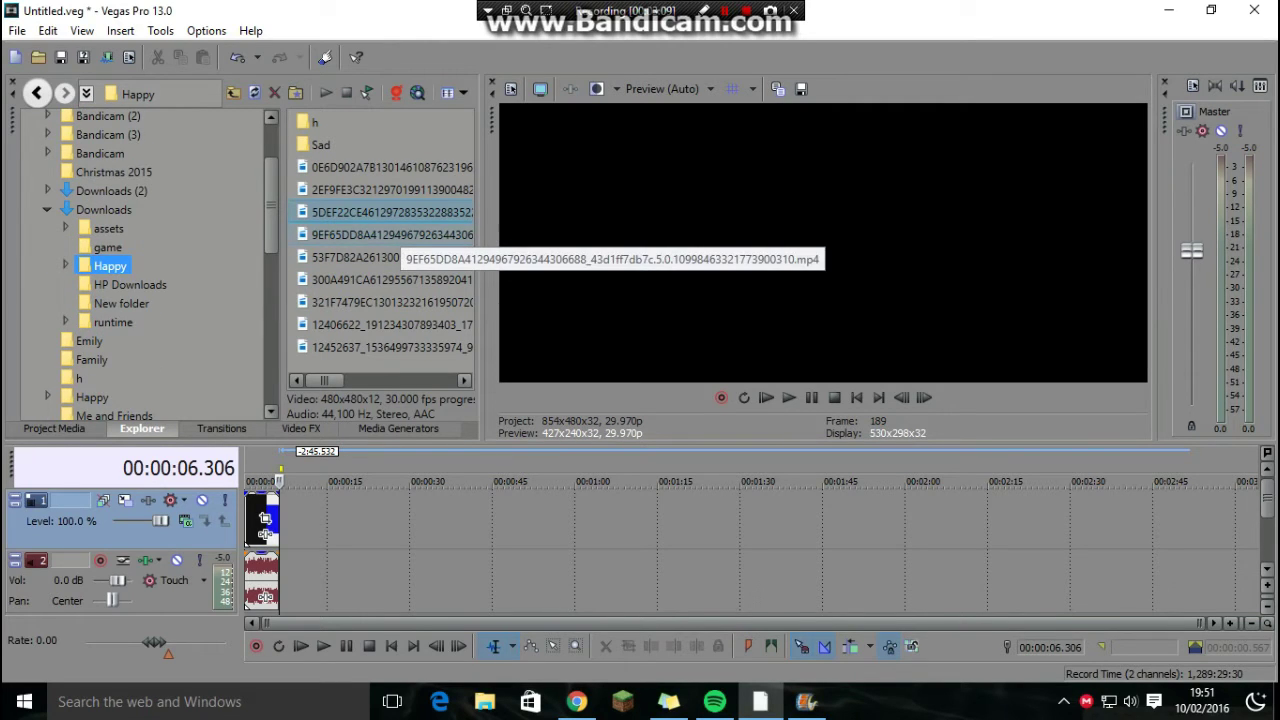
scroll(150, 265, up, 2)
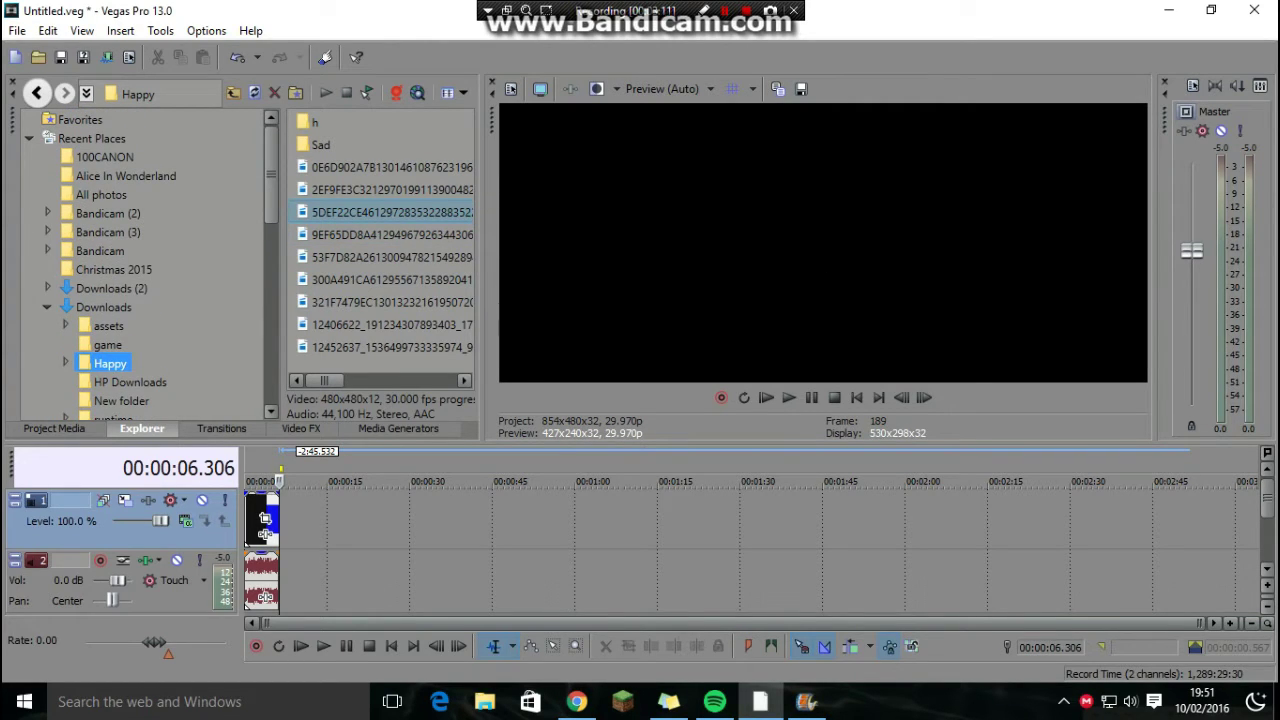
- Place "A Day in the Life of Dan and Phil in JAPAN!.mp4" from Downloads on new tracks below the overlay, at the timeline start
click(103, 307)
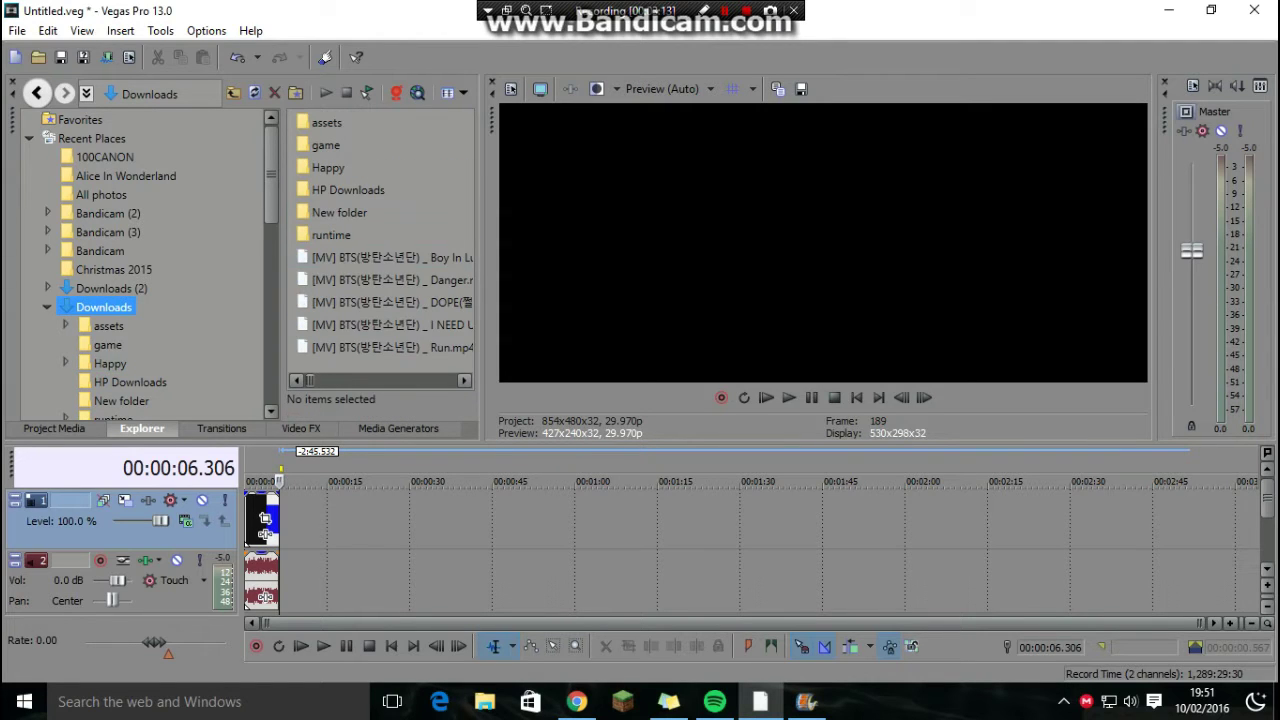
scroll(380, 235, down, 8)
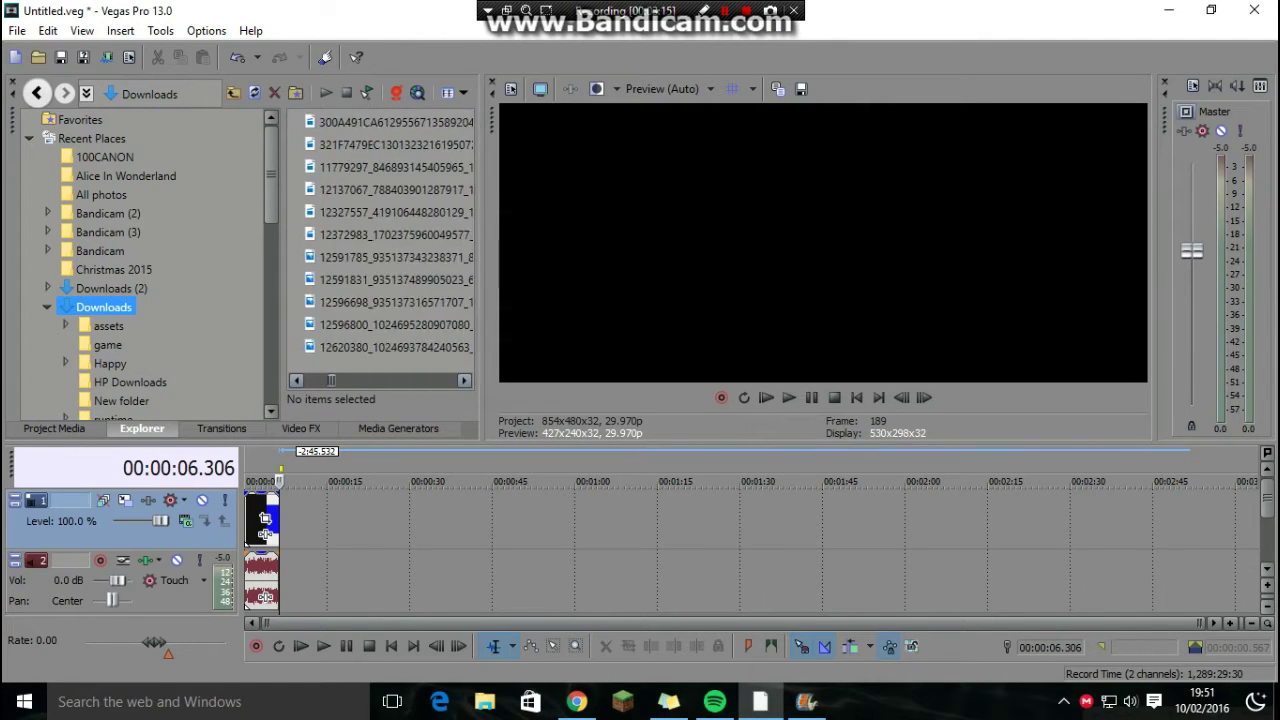
scroll(380, 250, up, 6)
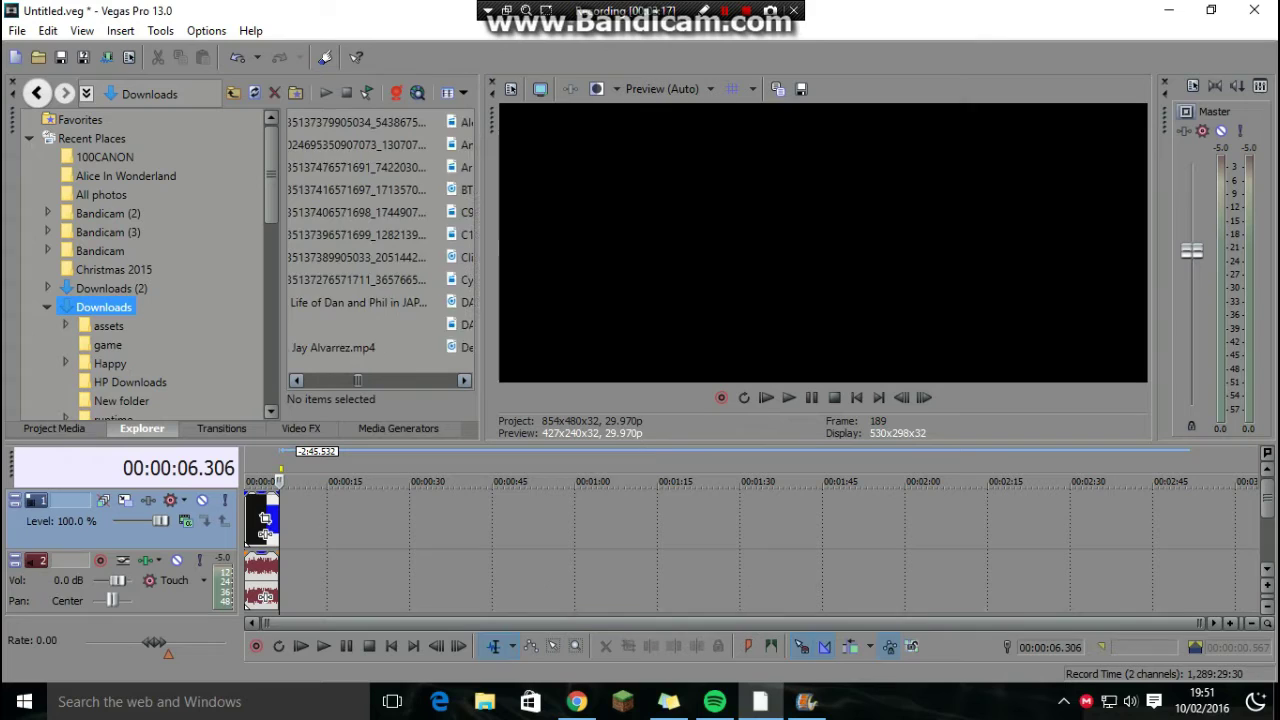
scroll(380, 250, down, 2)
click(358, 302)
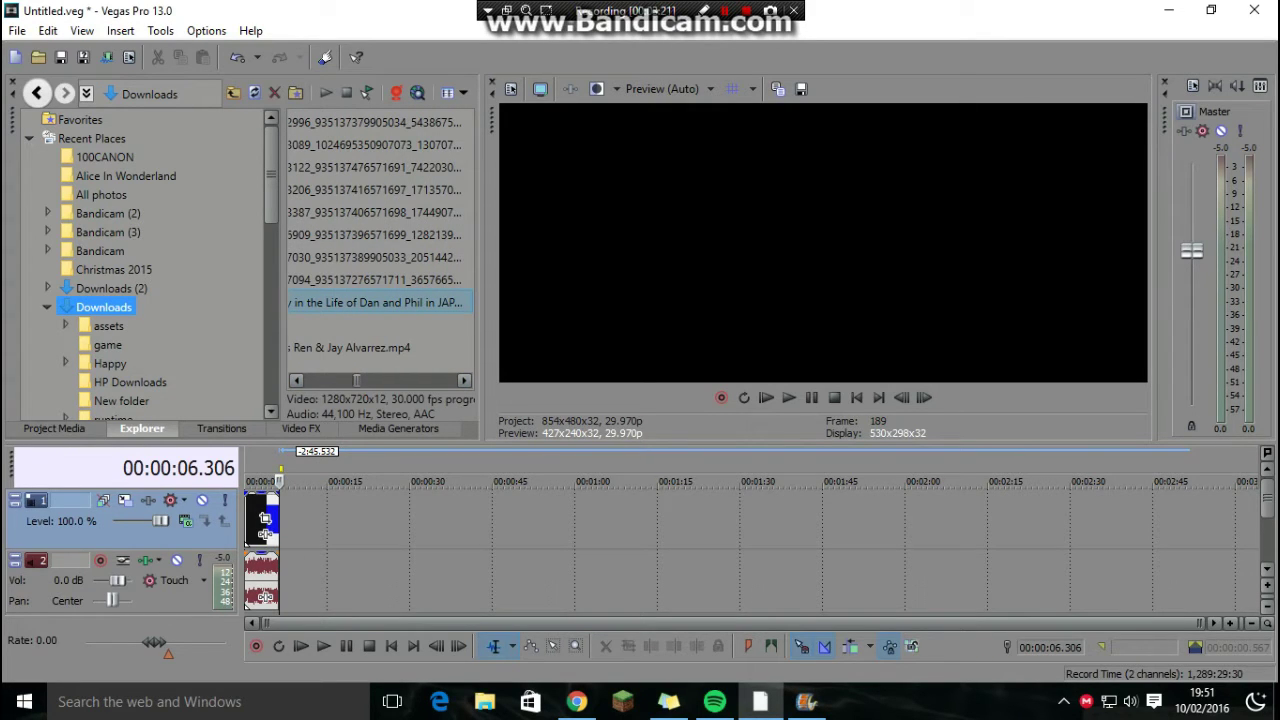
drag(265, 520, 266, 522)
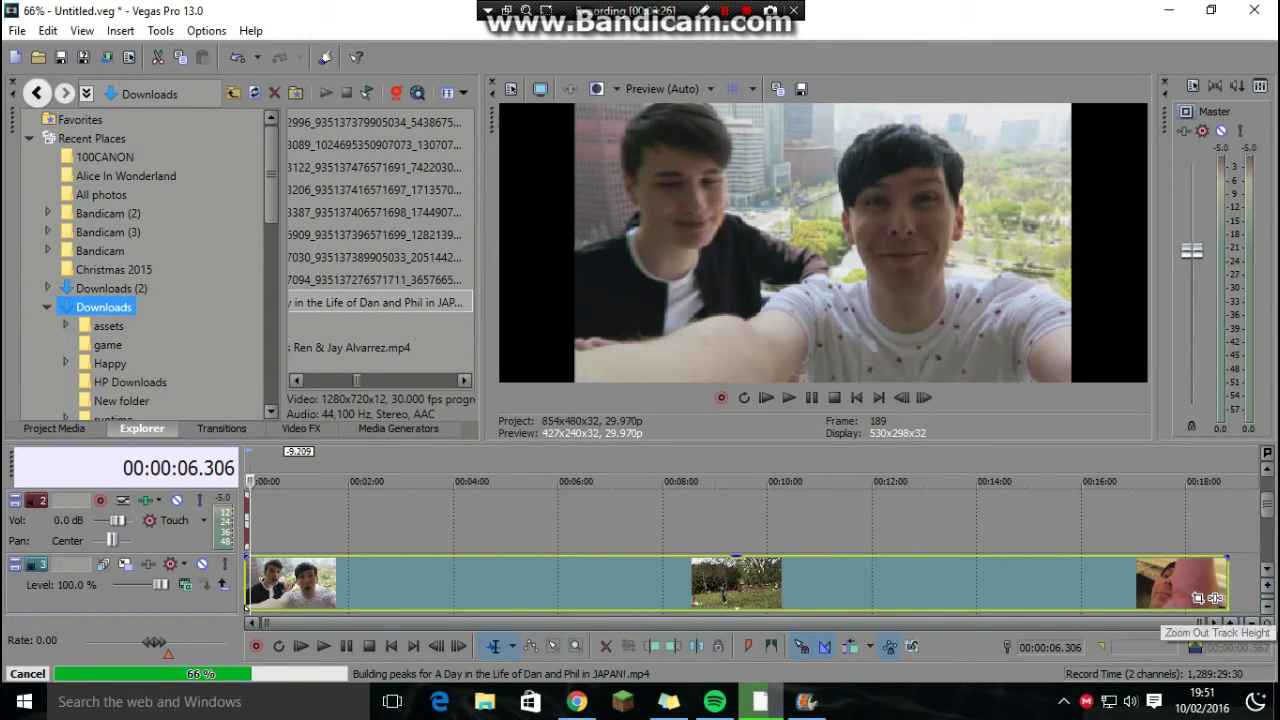
- Split the Dan and Phil clip at 00:00:06.306, where the overlay ends, and delete everything after the split
scroll(752, 550, up, 10)
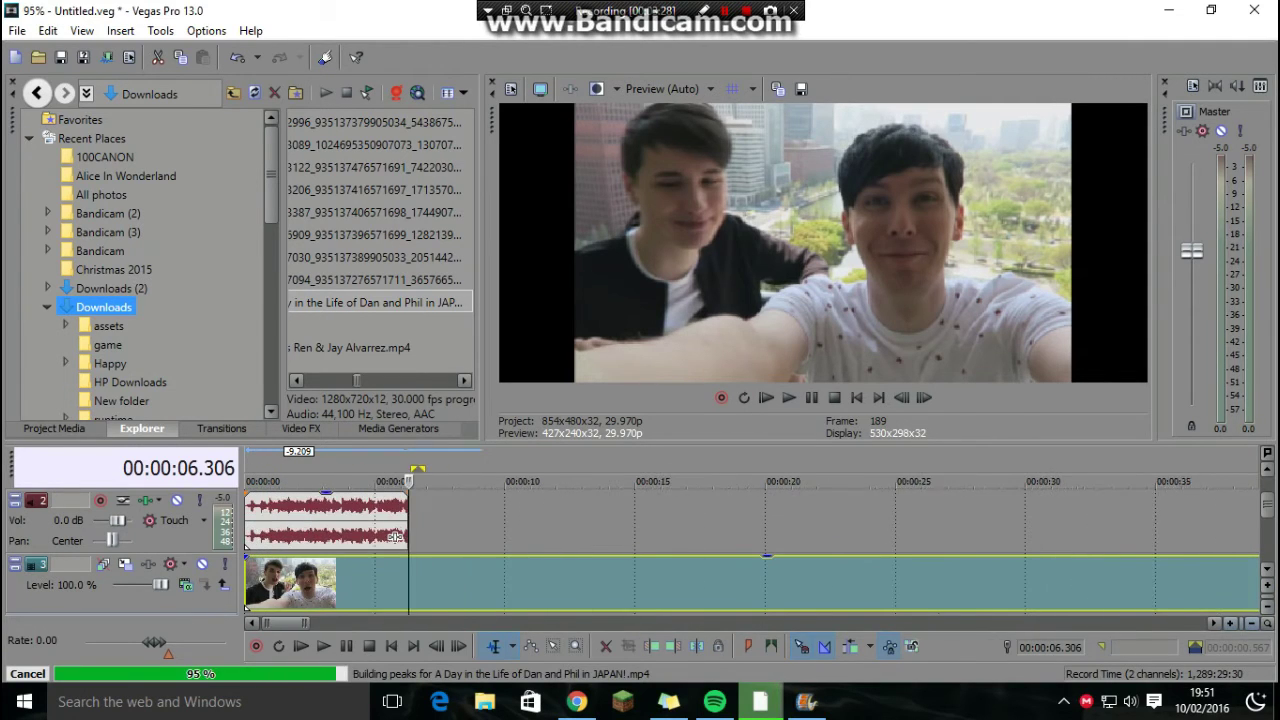
scroll(752, 550, up, 2)
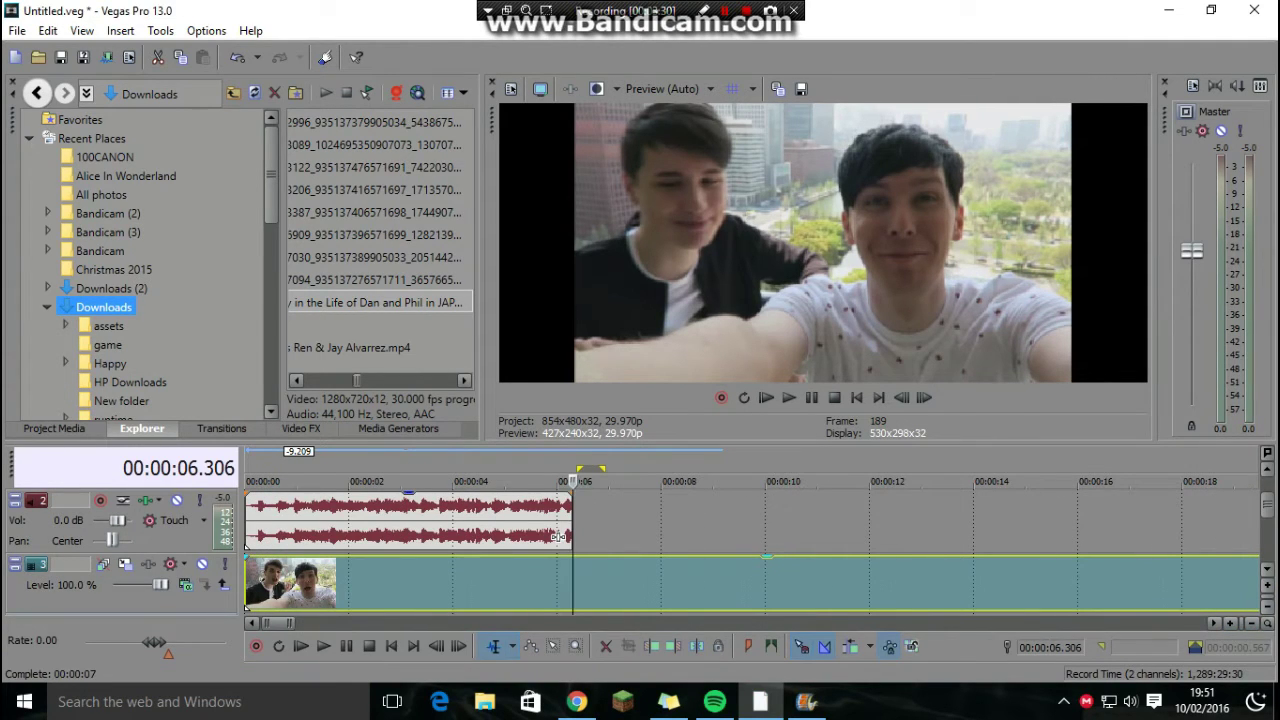
scroll(560, 537, up, 1)
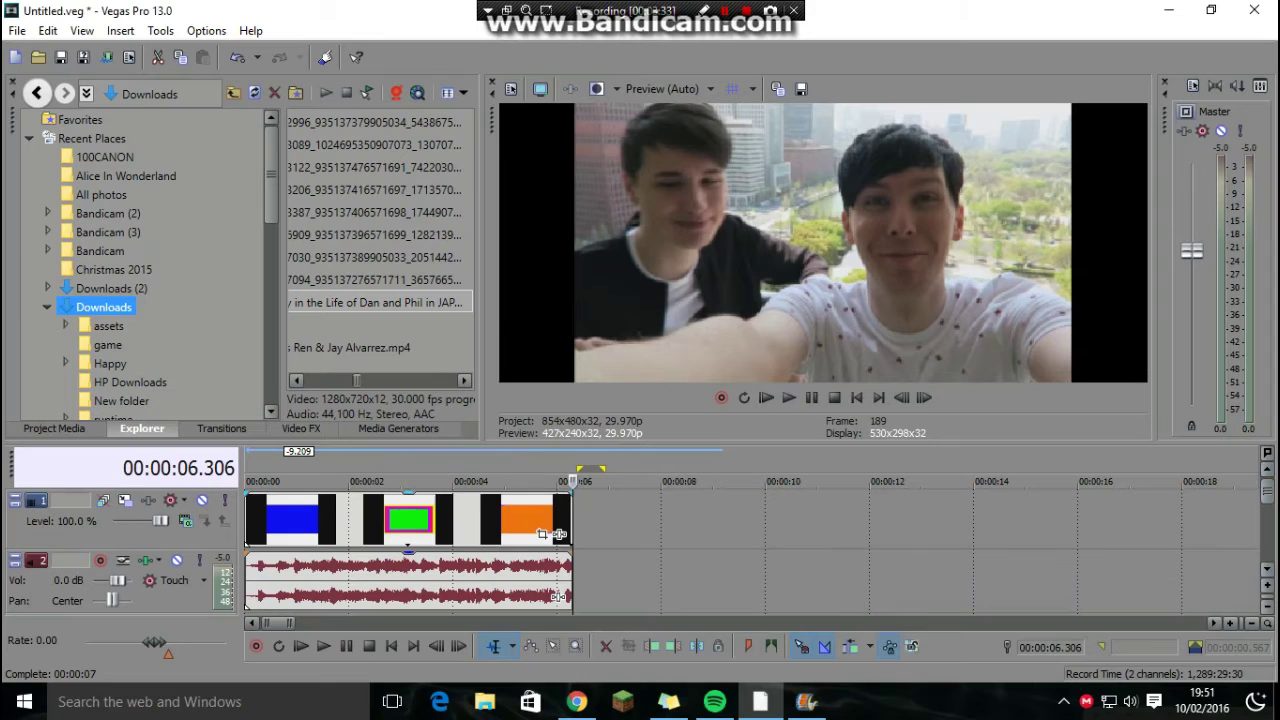
scroll(558, 535, down, 2)
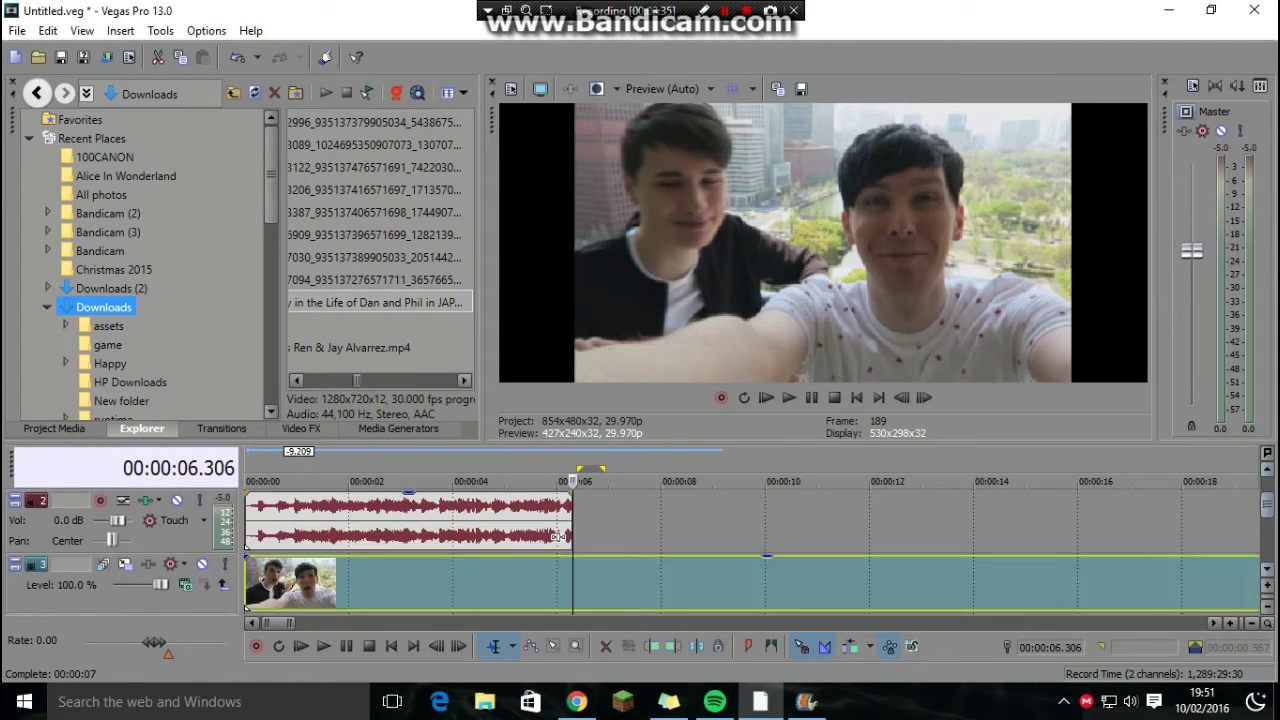
right_click(618, 520)
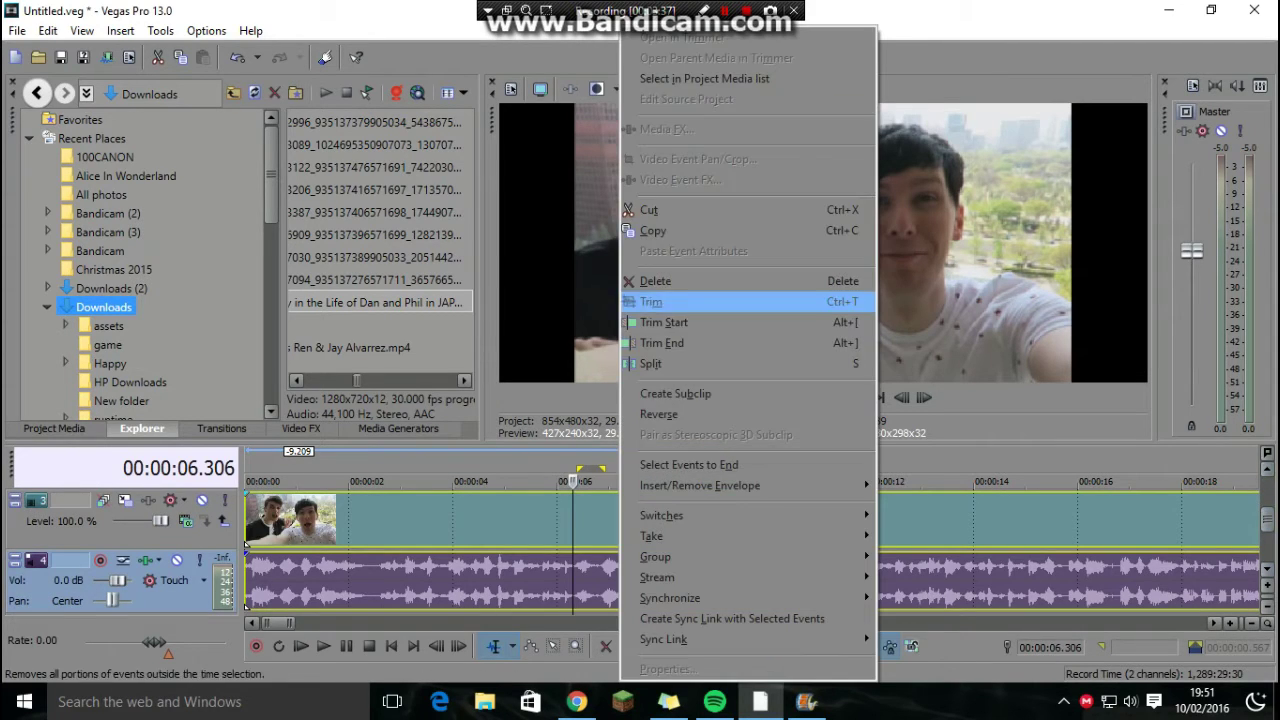
click(680, 363)
right_click(625, 520)
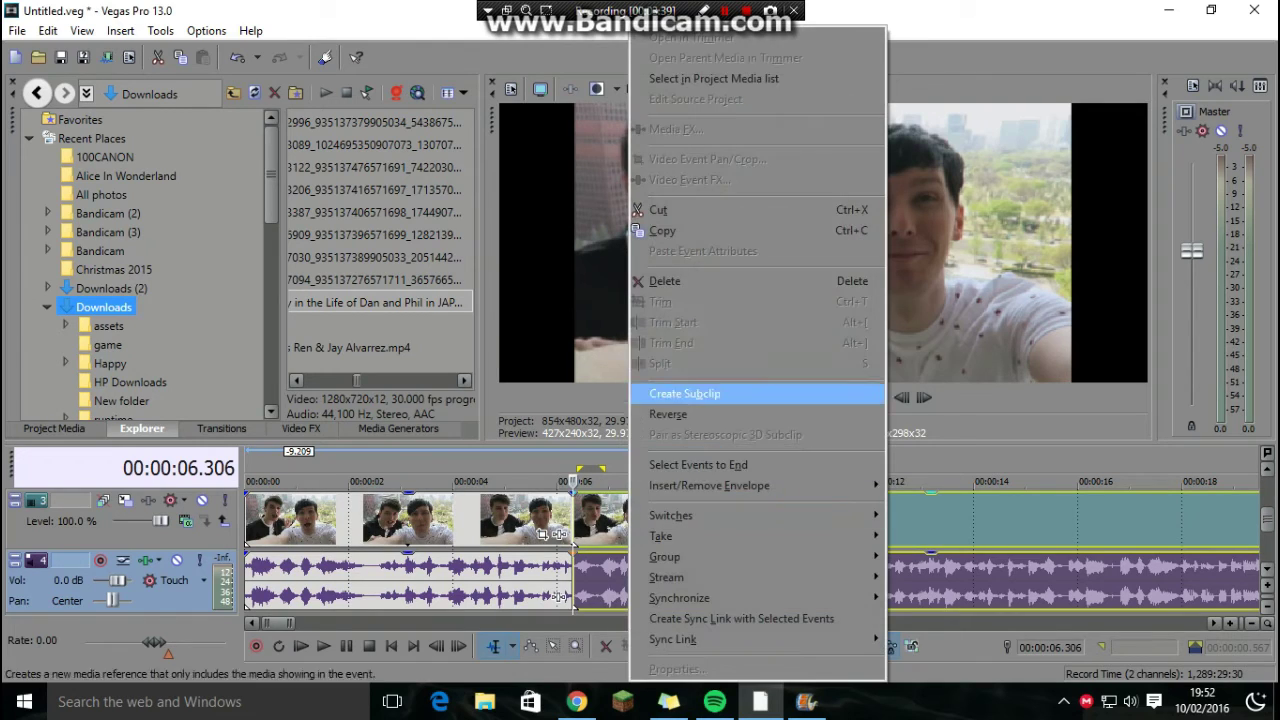
click(660, 281)
- Delete the audio track belonging to the Dan and Phil clip
click(475, 580)
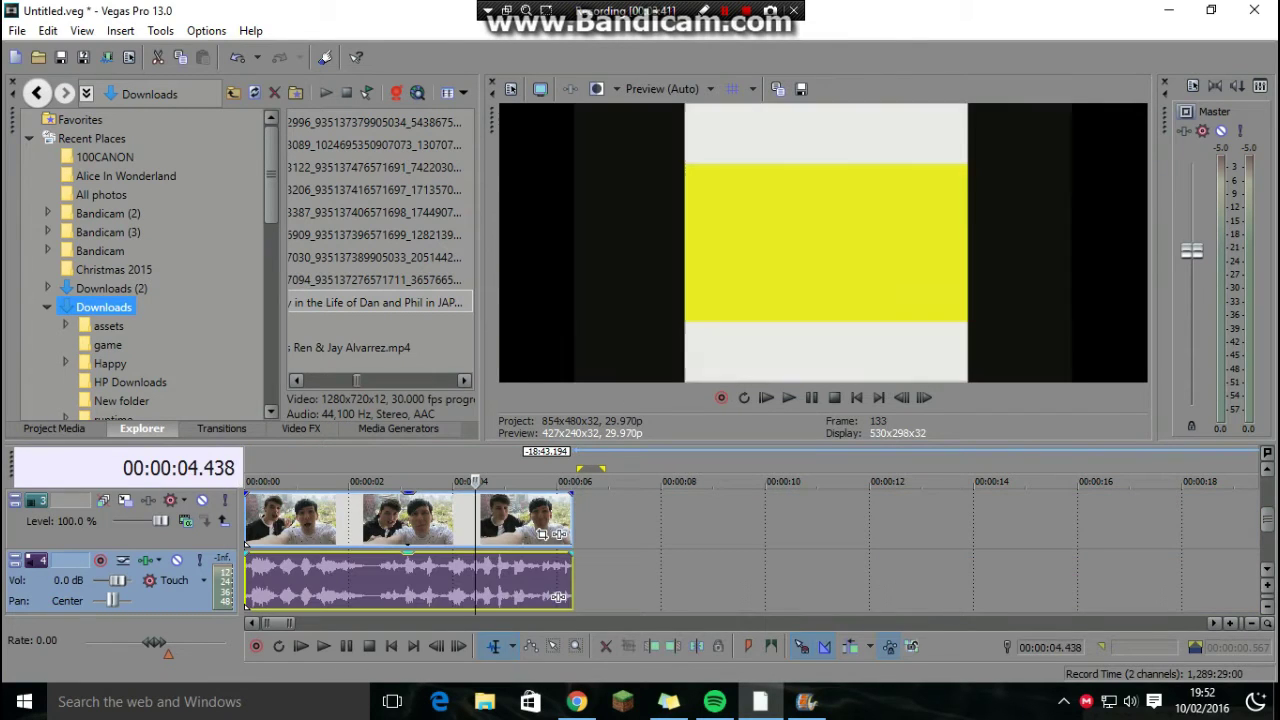
right_click(160, 599)
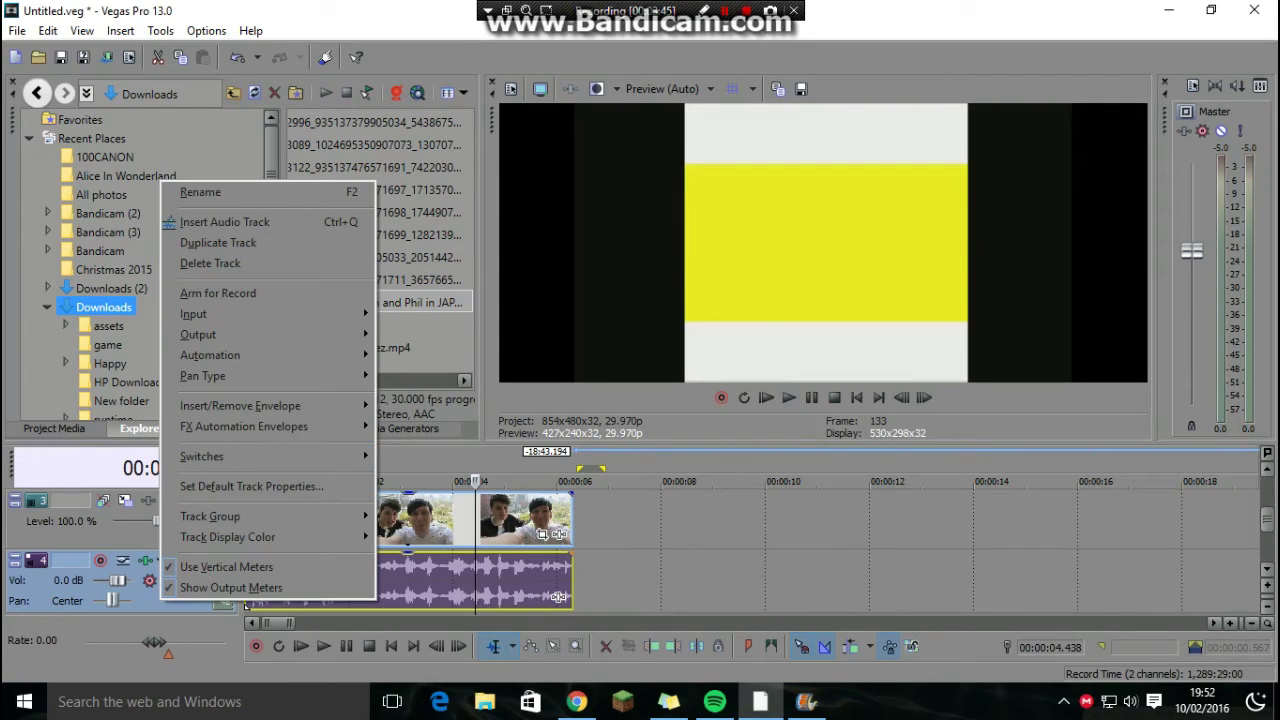
click(210, 263)
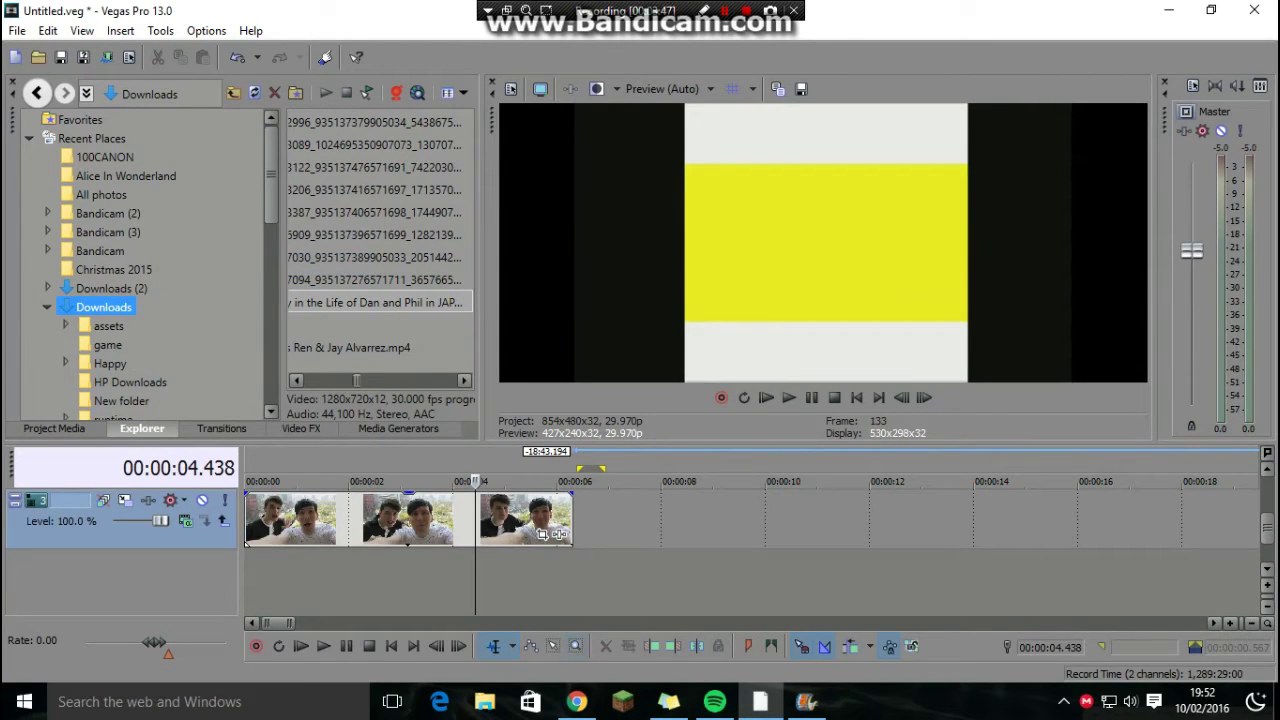
key(ctrl+z)
scroll(752, 551, down, 2)
scroll(752, 551, up, 2)
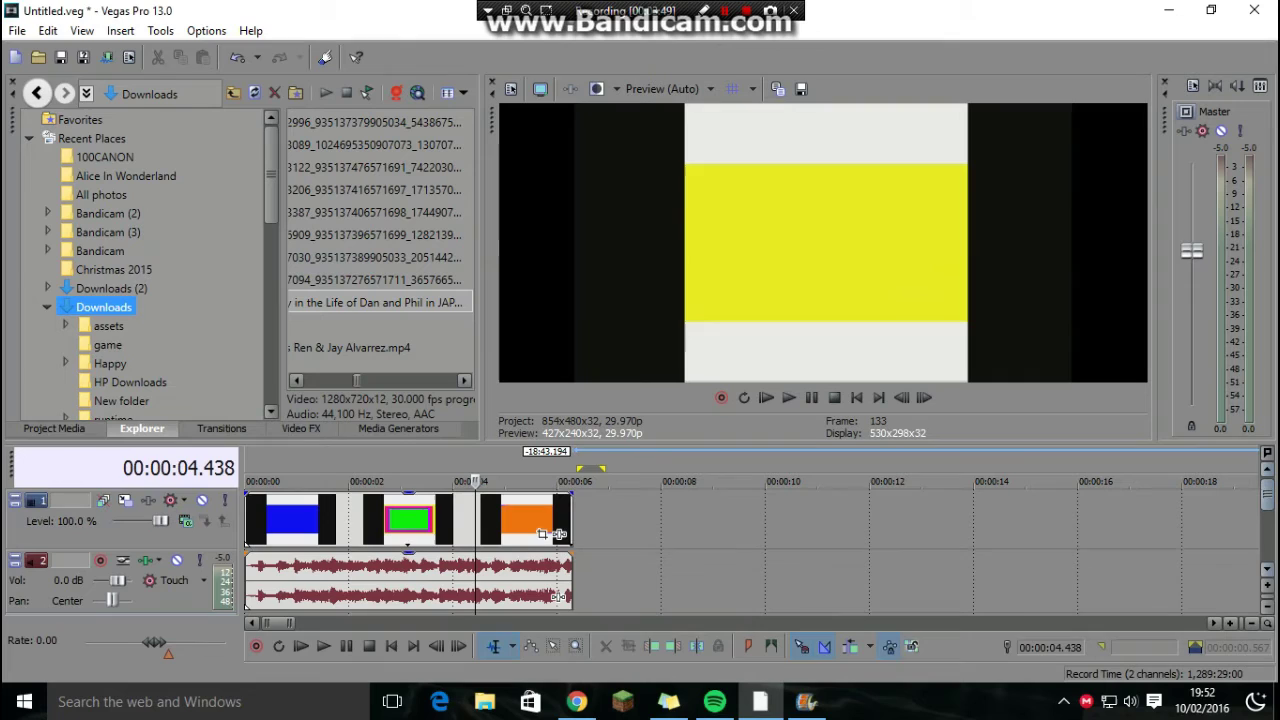
- Add the Sony Chroma Keyer effect to the overlay clip on the first video track
click(360, 520)
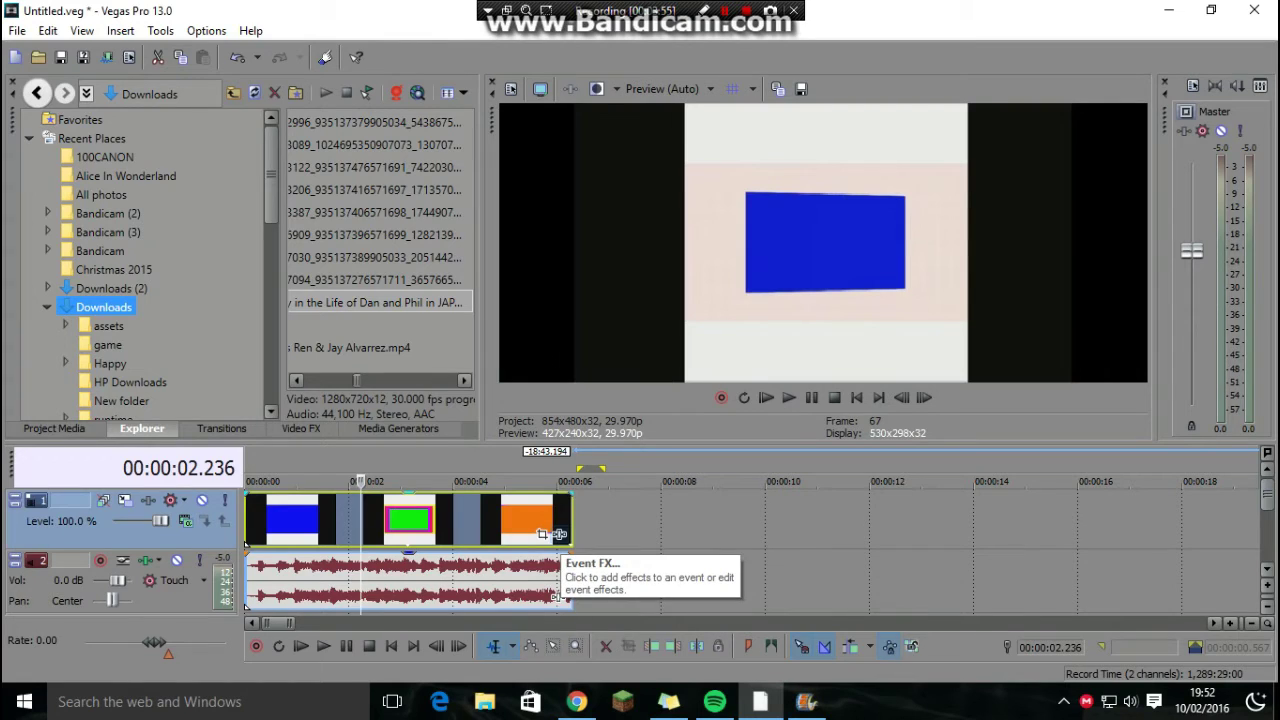
click(557, 535)
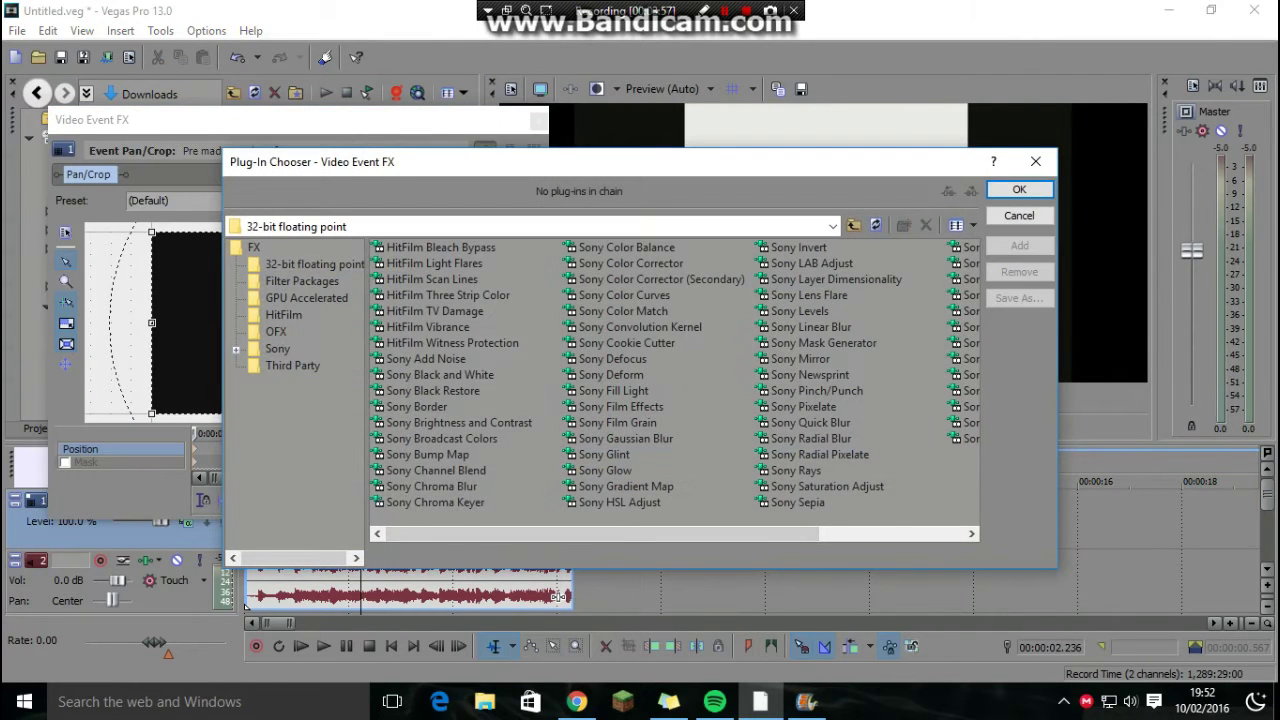
click(435, 502)
click(1019, 245)
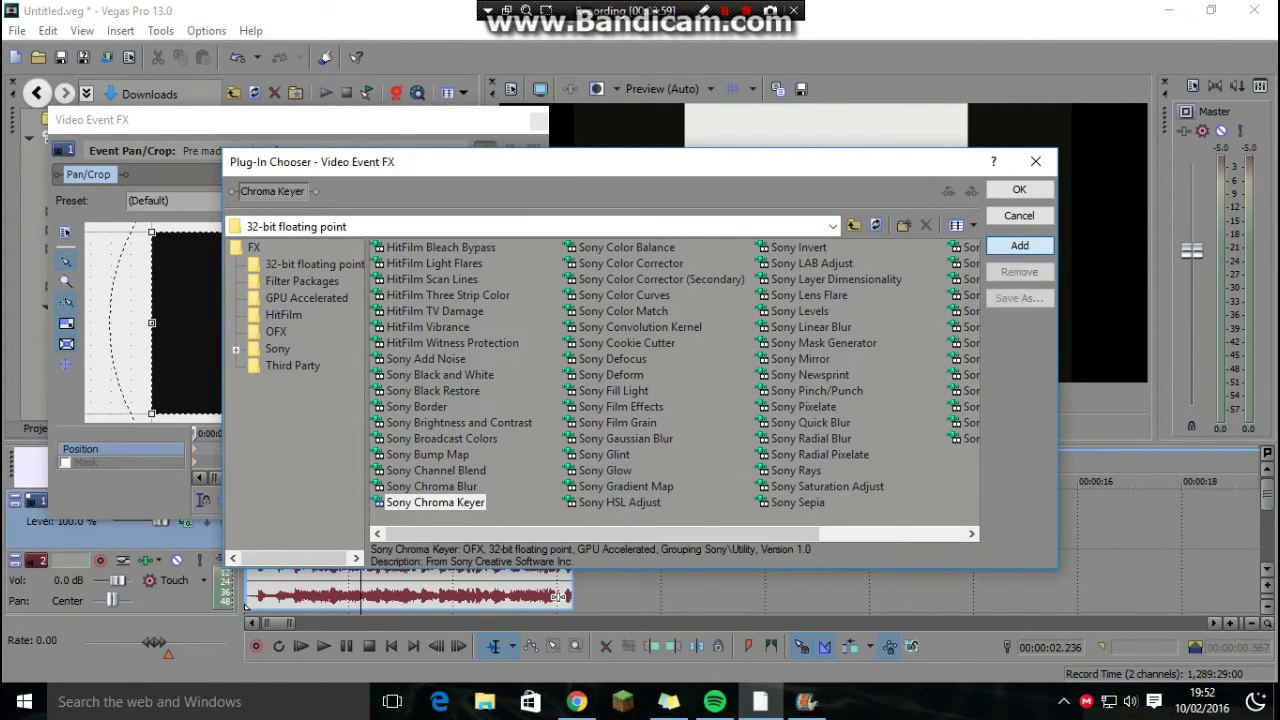
click(1035, 161)
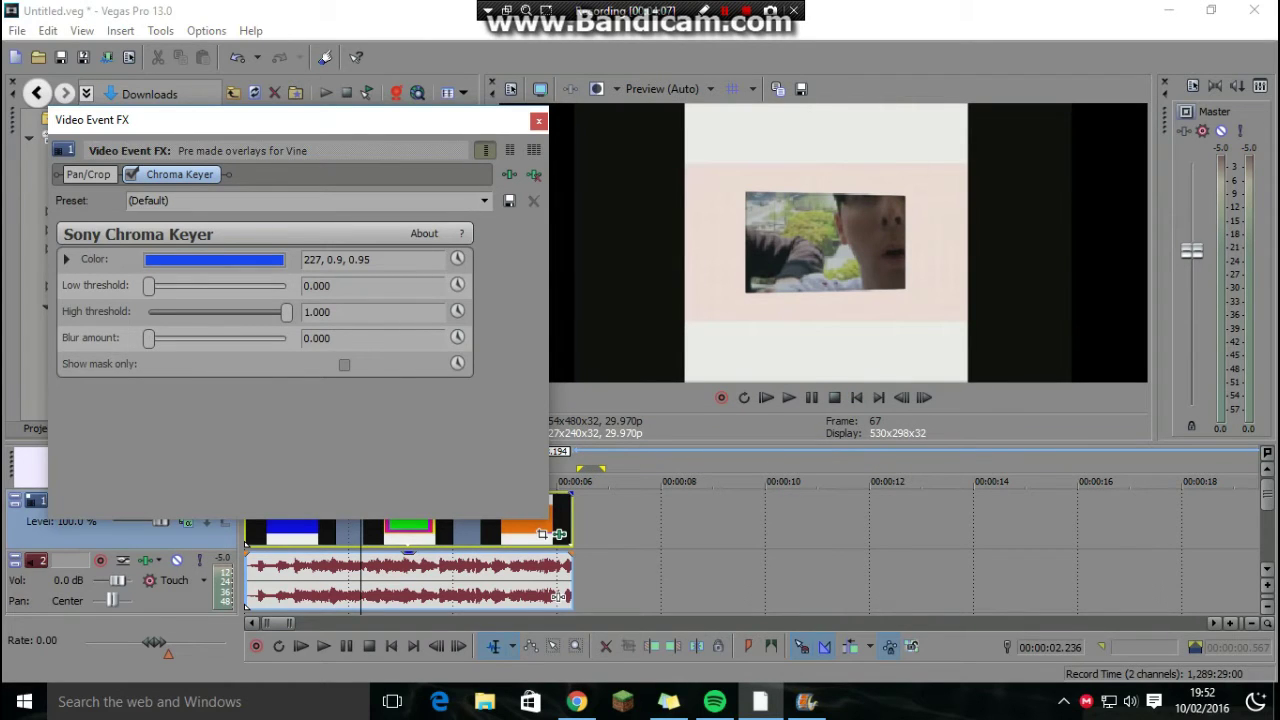
- Move the Video Event FX window clear of the timeline and play the keyed overlay from the start
drag(415, 120, 390, 10)
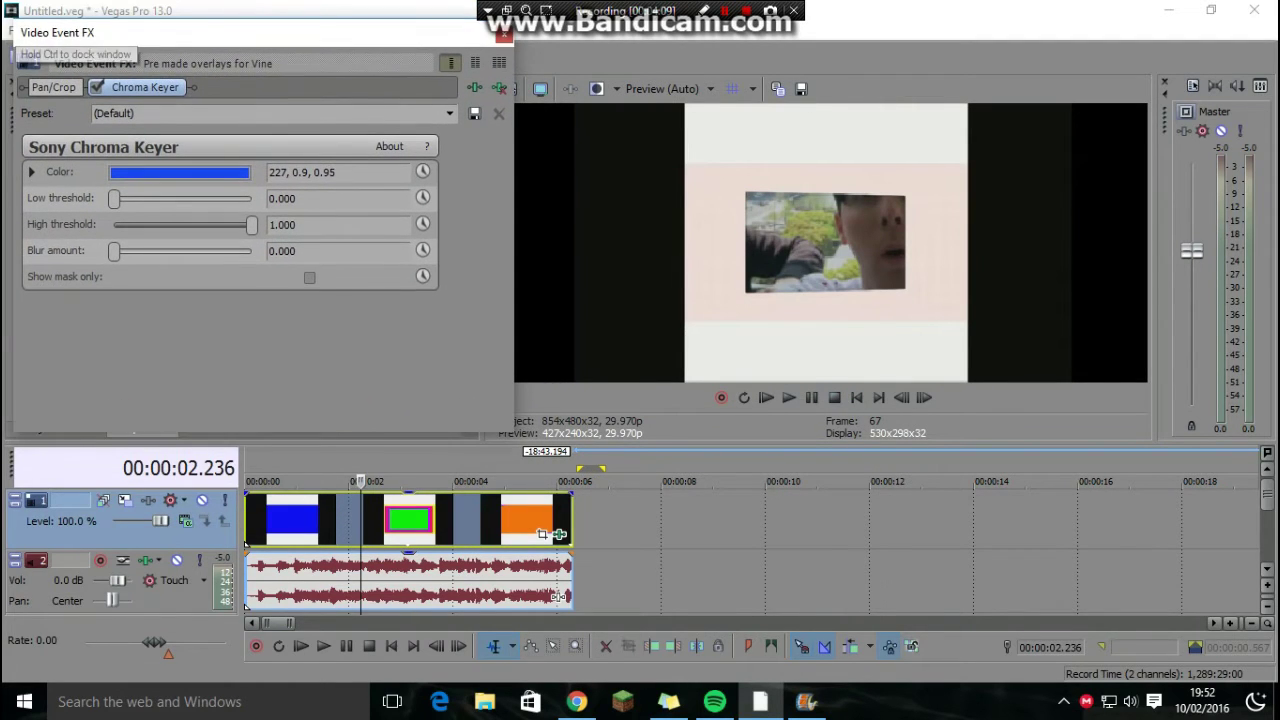
drag(360, 481, 265, 481)
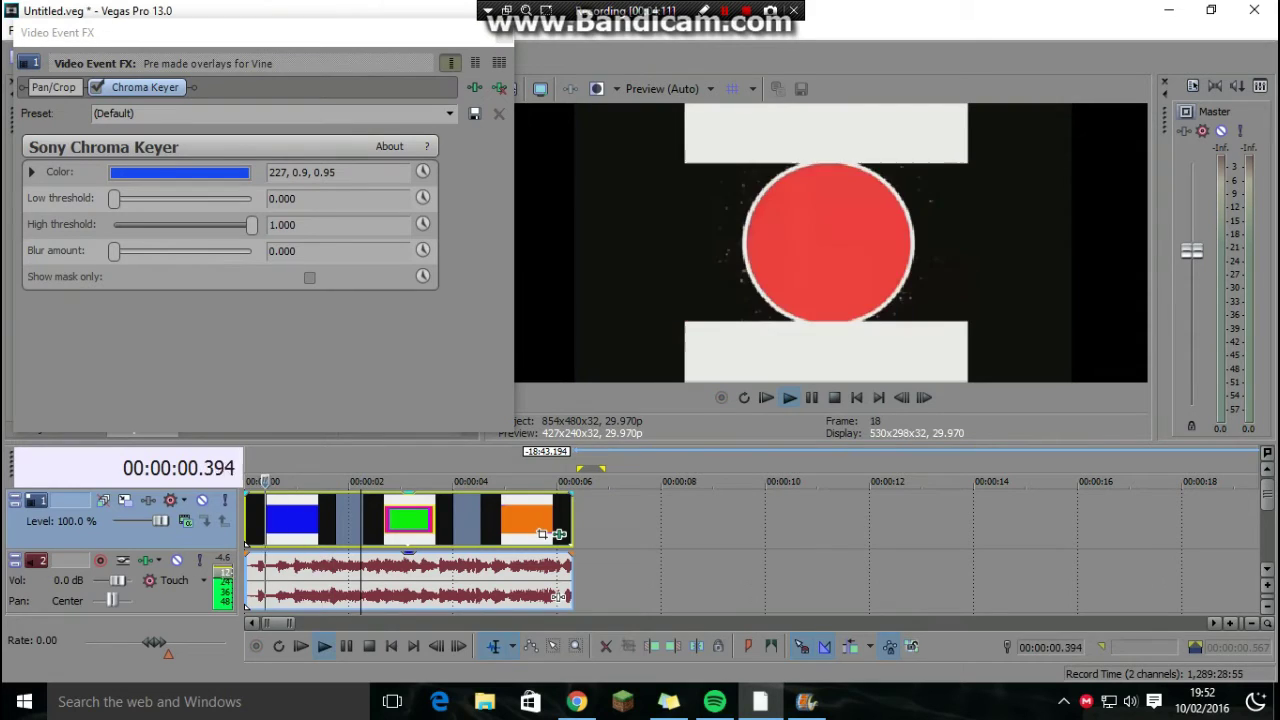
key(space)
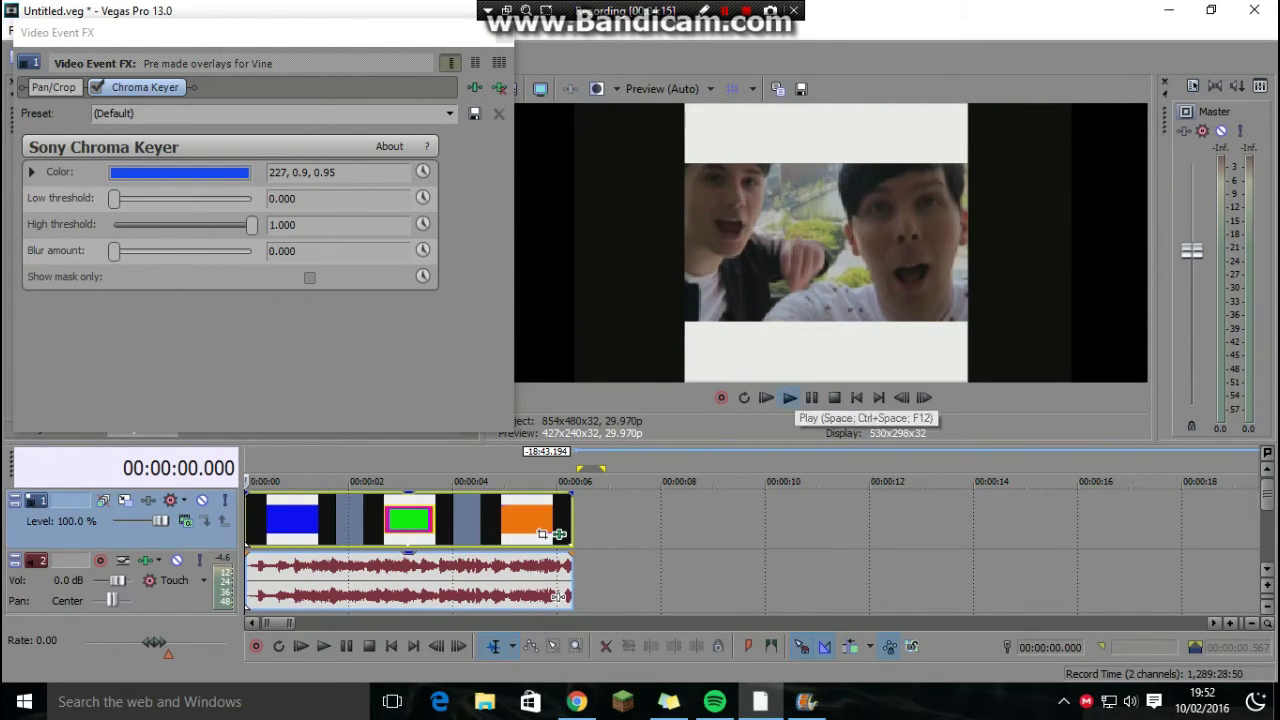
- Play the keyed overlay, return the cursor to 00:00:01.702, and set the Chroma Keyer's low threshold to 0.578
click(788, 397)
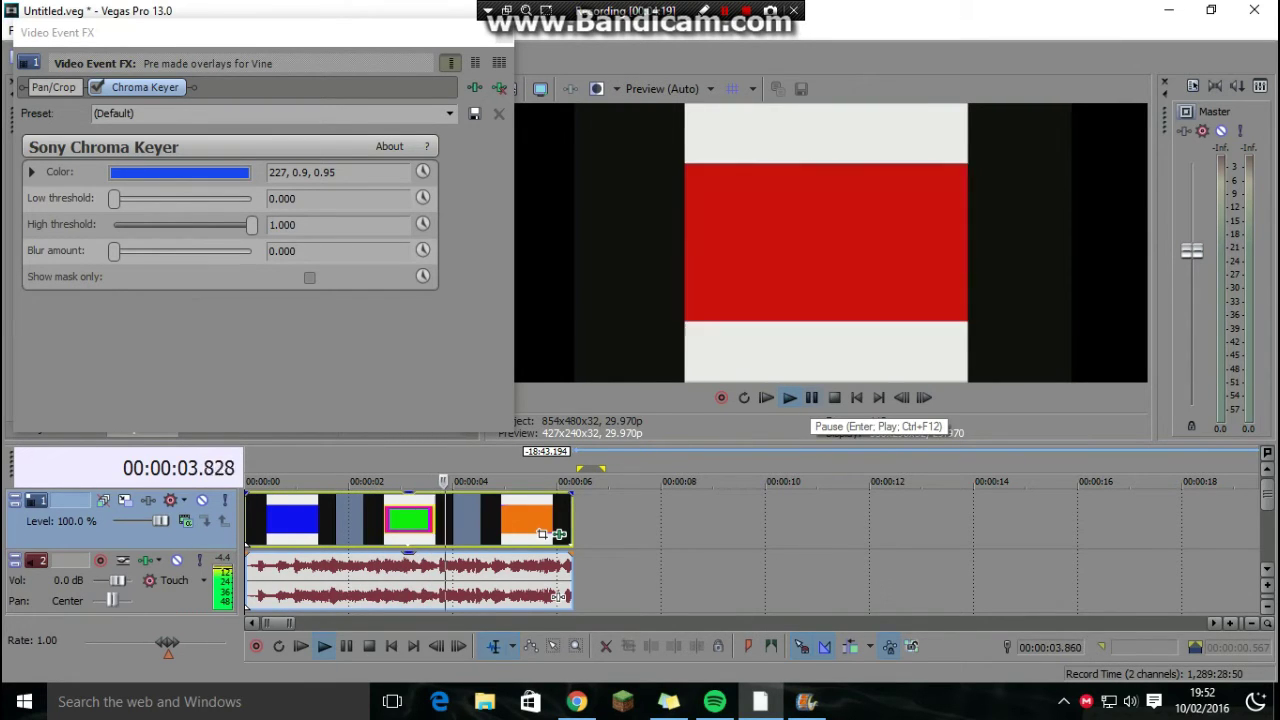
click(811, 397)
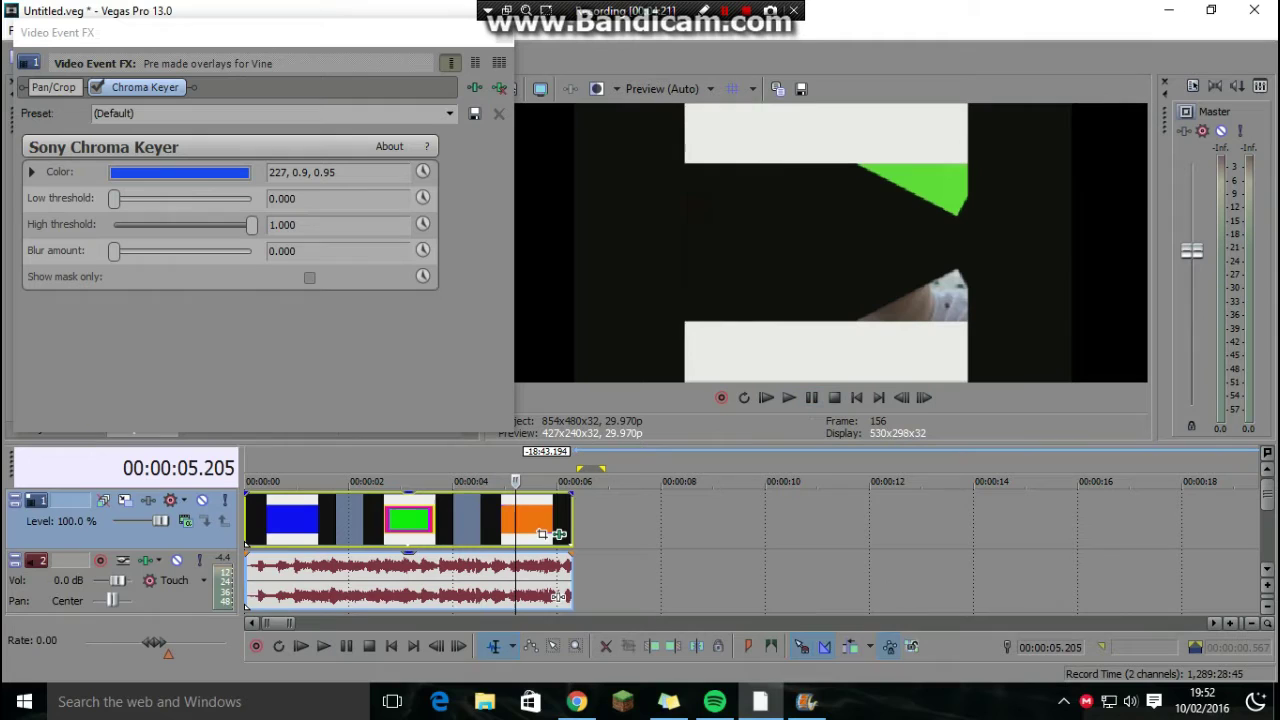
drag(515, 481, 333, 481)
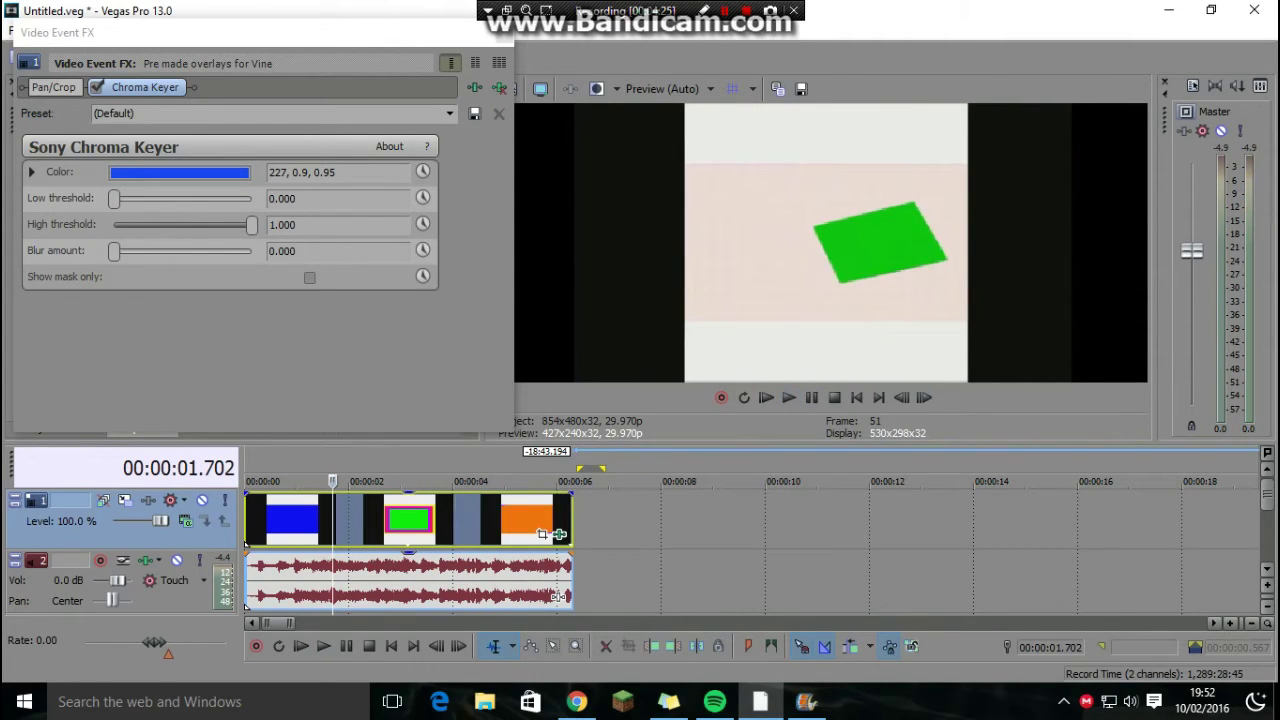
drag(114, 199, 165, 199)
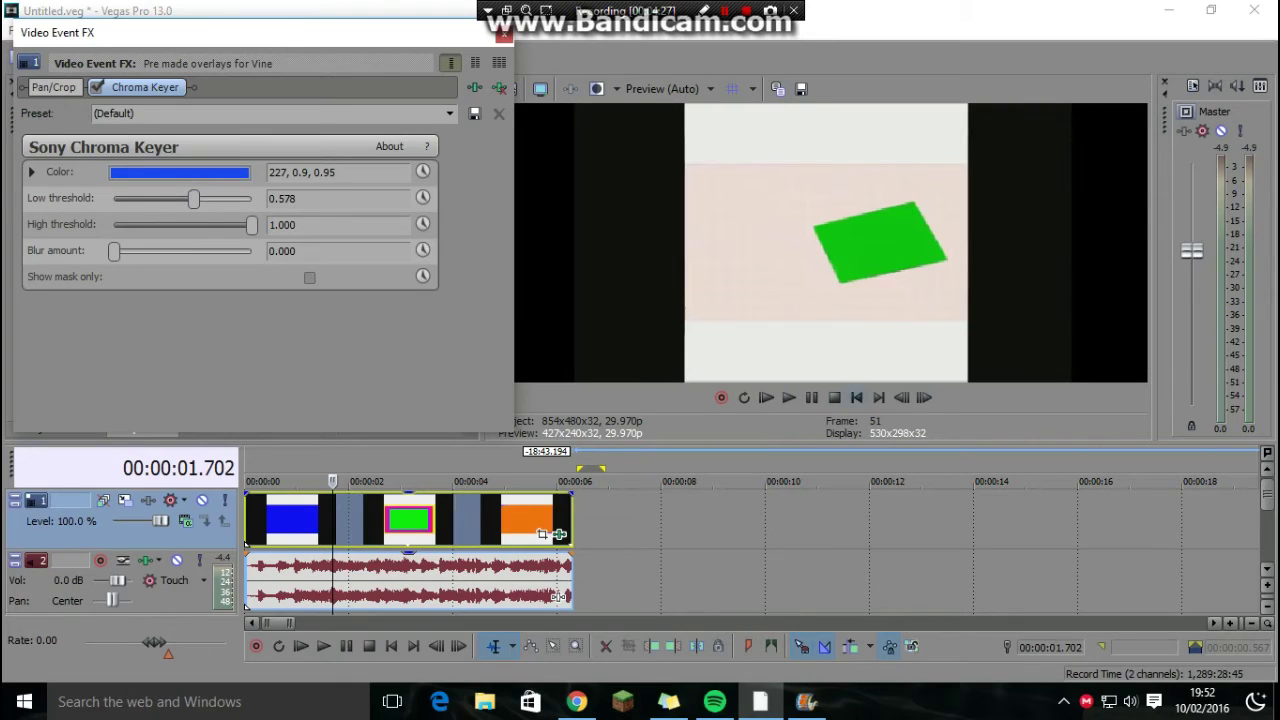
- Play the composite from the start to check the blue key, and return the cursor to the beginning
click(856, 397)
click(789, 397)
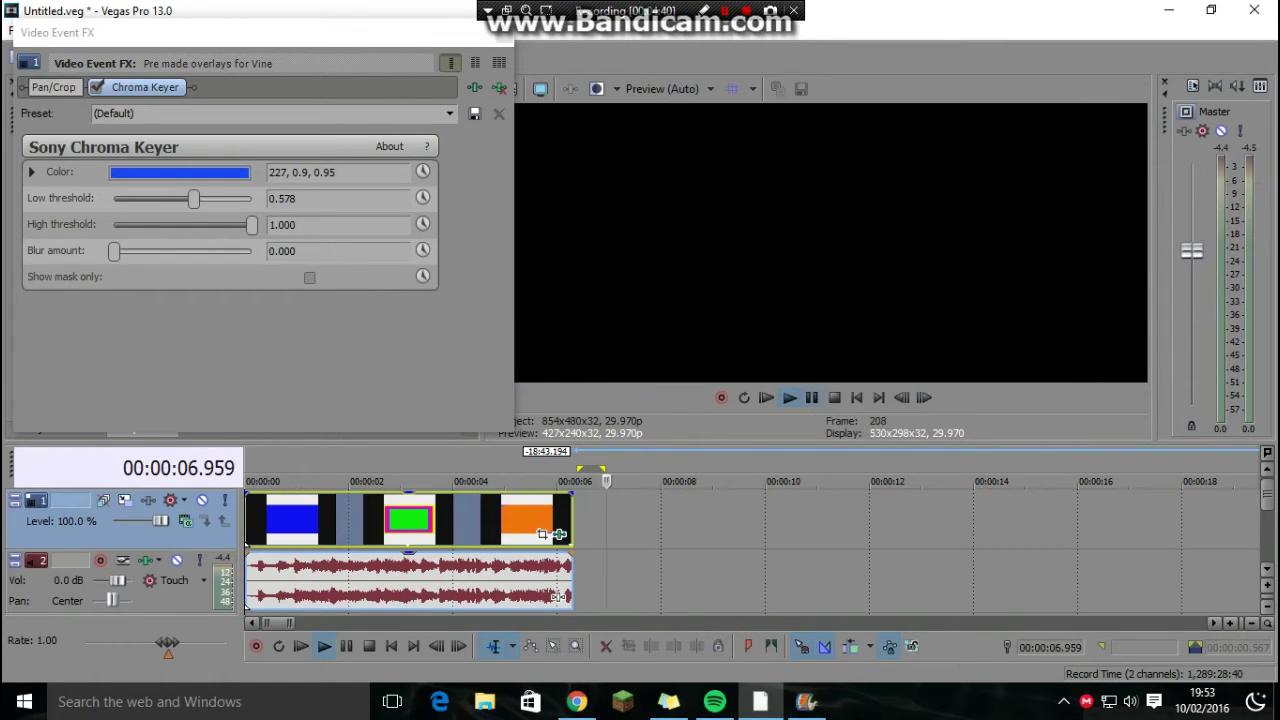
click(856, 397)
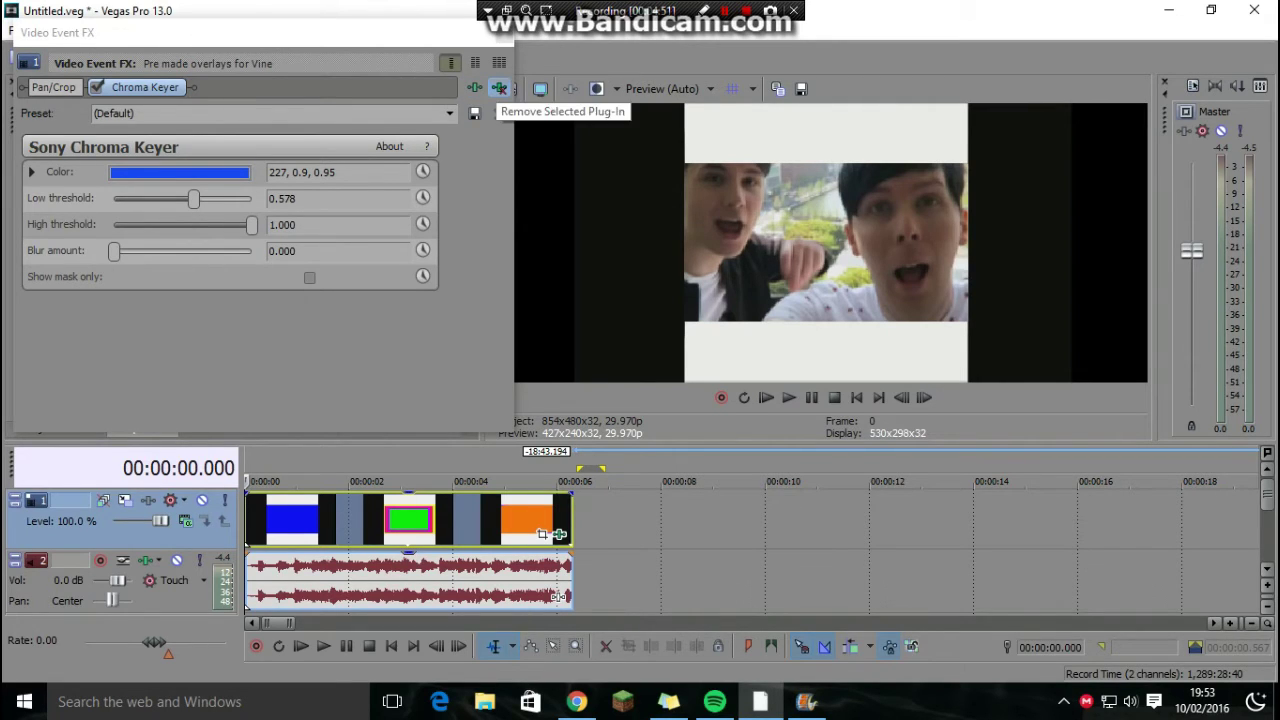
- Add a second Sony Chroma Keyer to the overlay clip's effect chain and show its settings
click(474, 88)
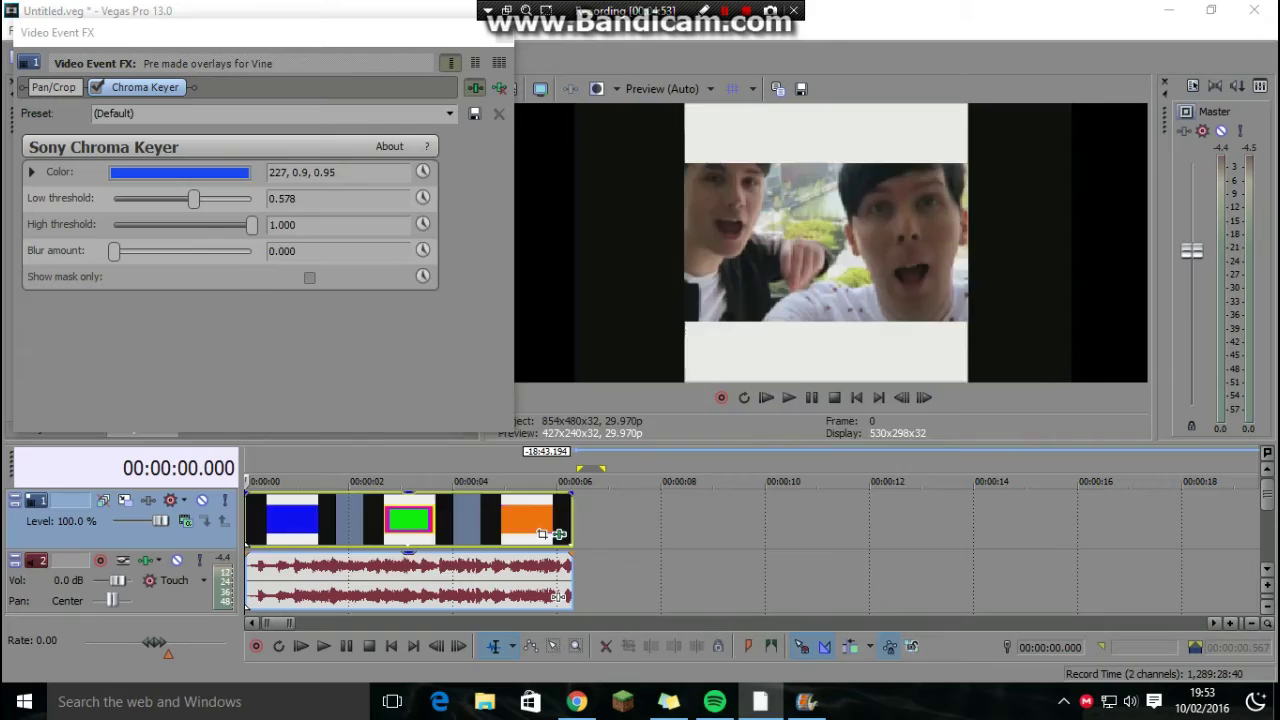
click(435, 502)
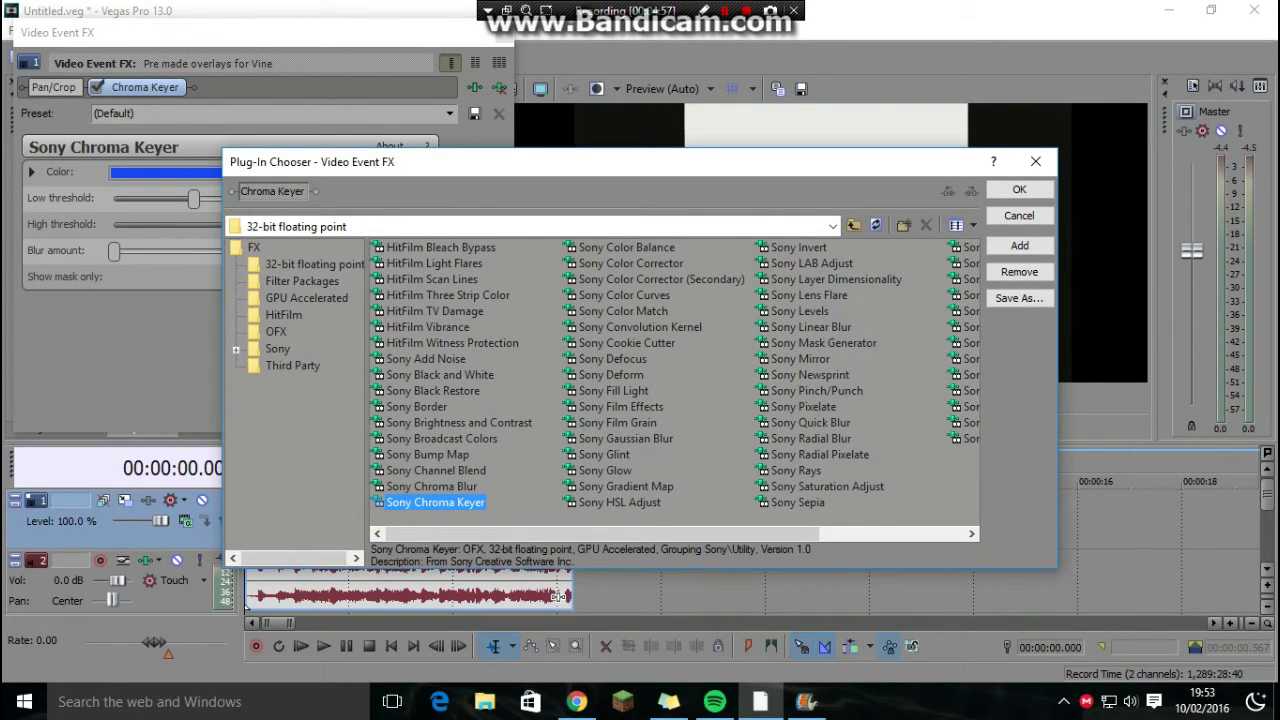
click(1019, 245)
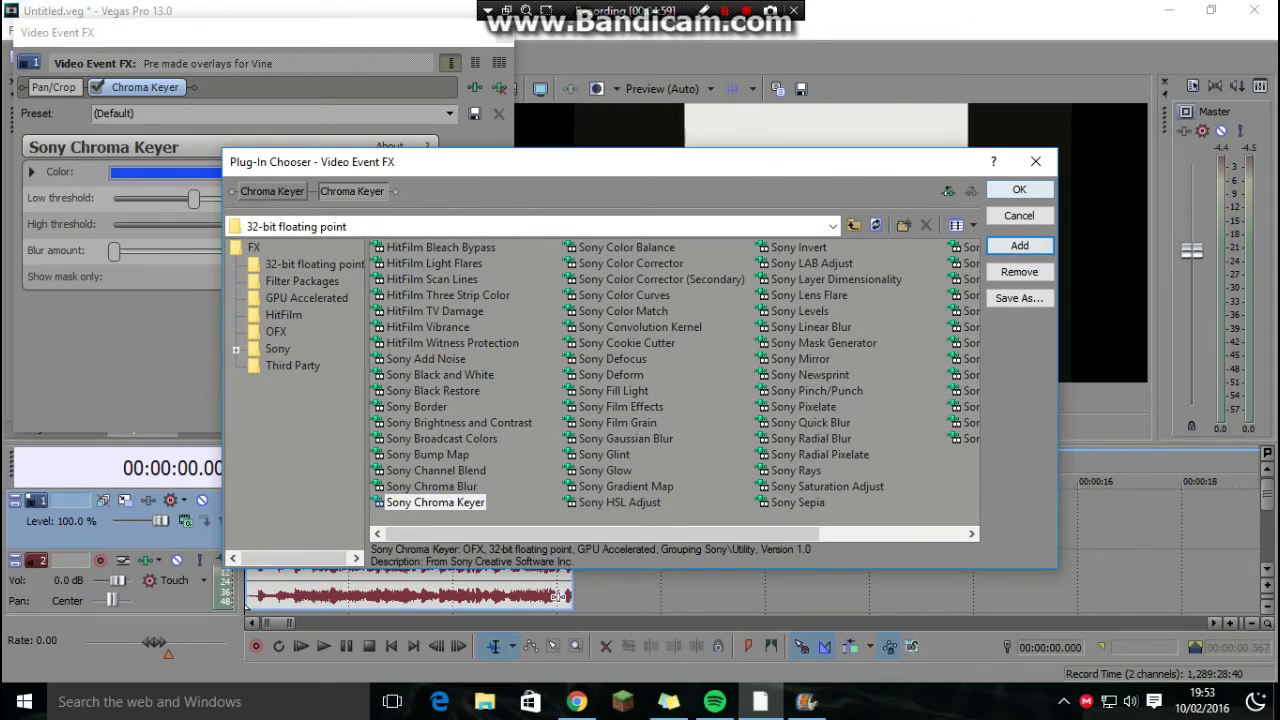
click(1019, 189)
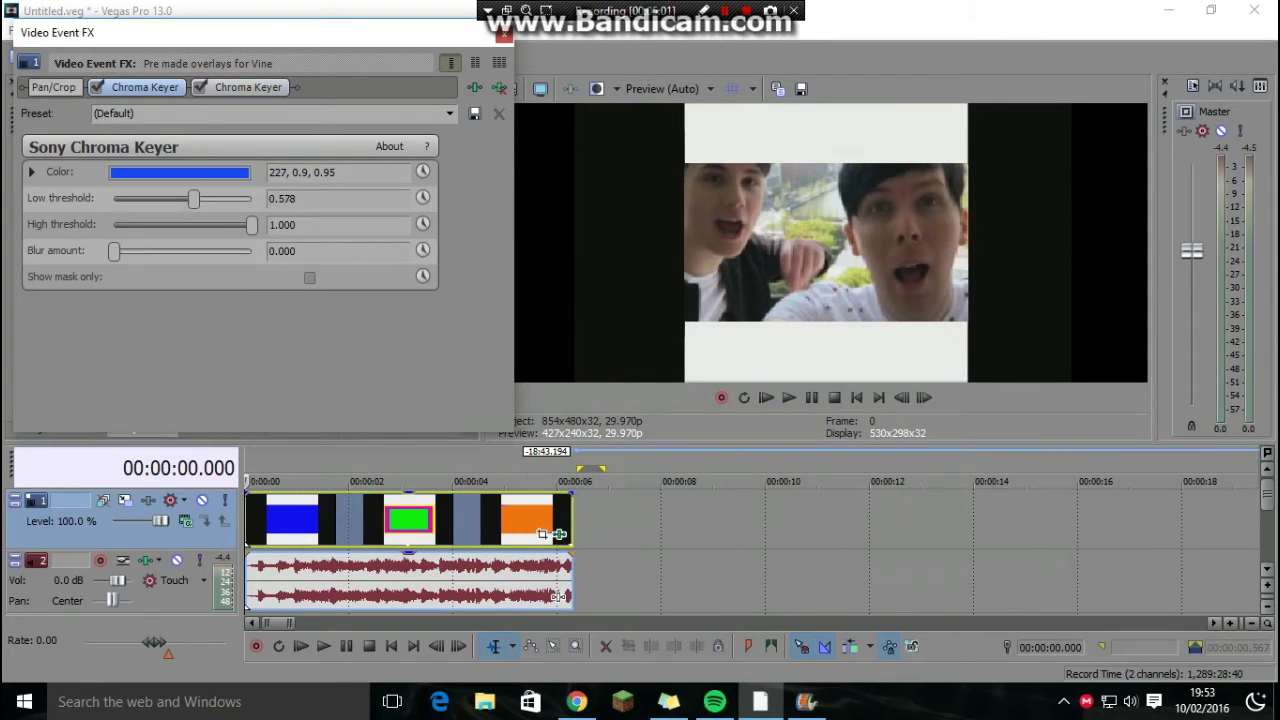
click(247, 87)
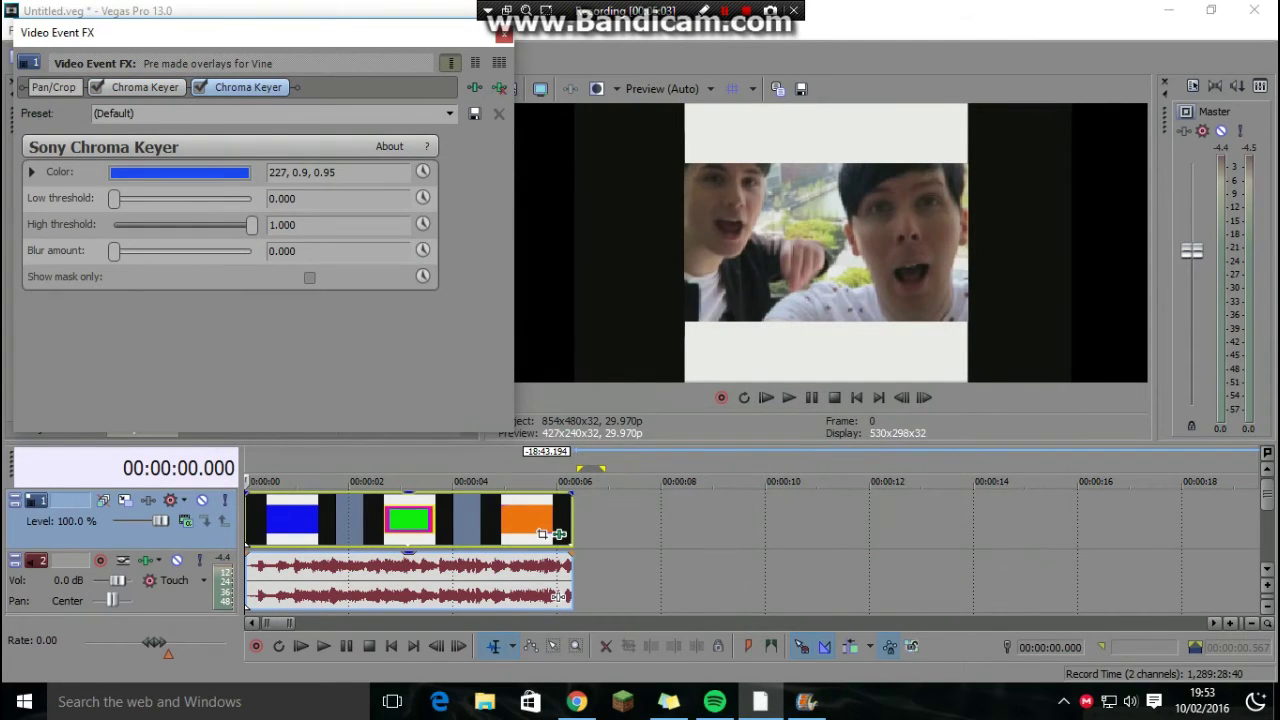
- Stop playback on the red frame at 00:00:01.168 and sample its red from the preview as the second Chroma Keyer's color (1, 0.74, 0.93)
click(185, 172)
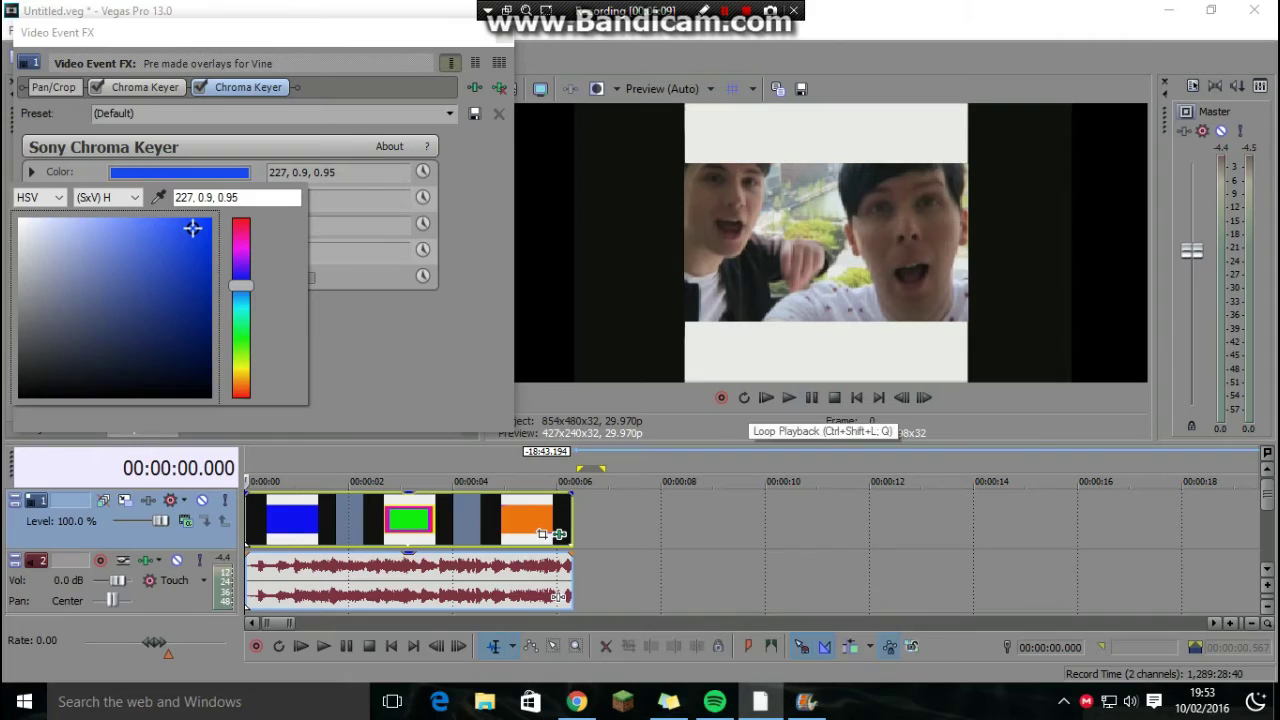
key(Escape)
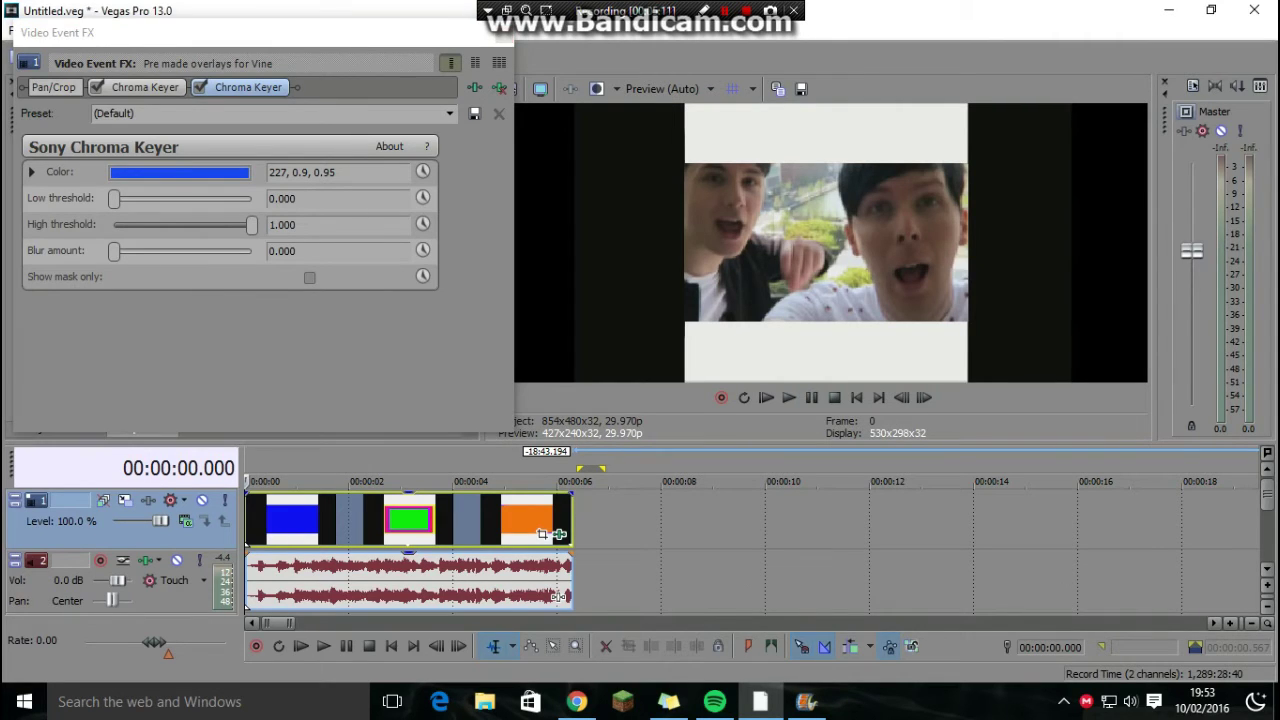
key(space)
key(space)
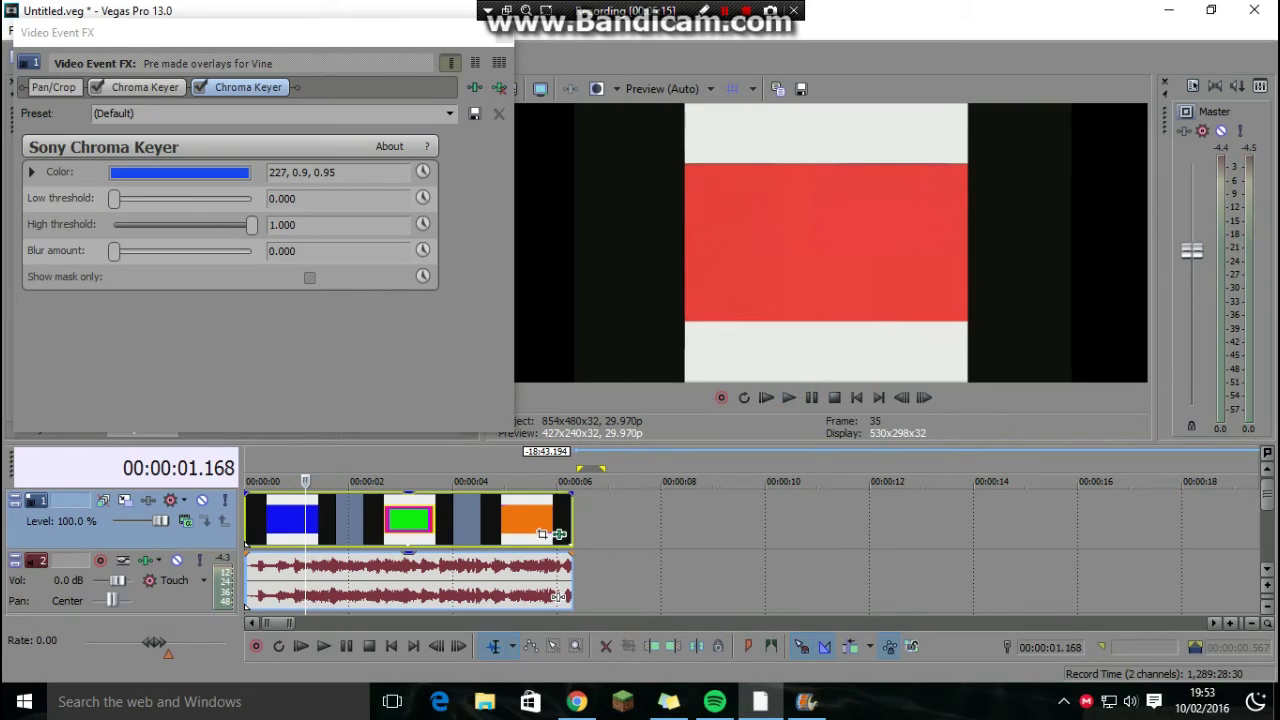
click(185, 172)
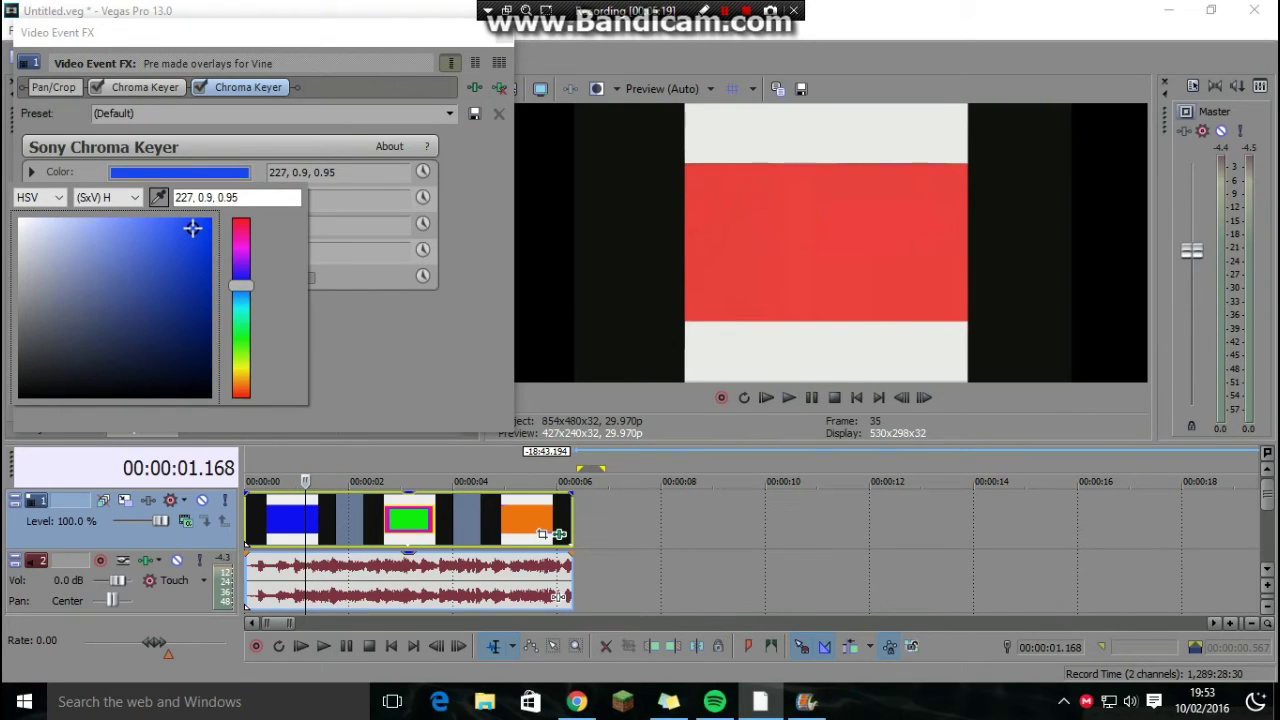
click(825, 240)
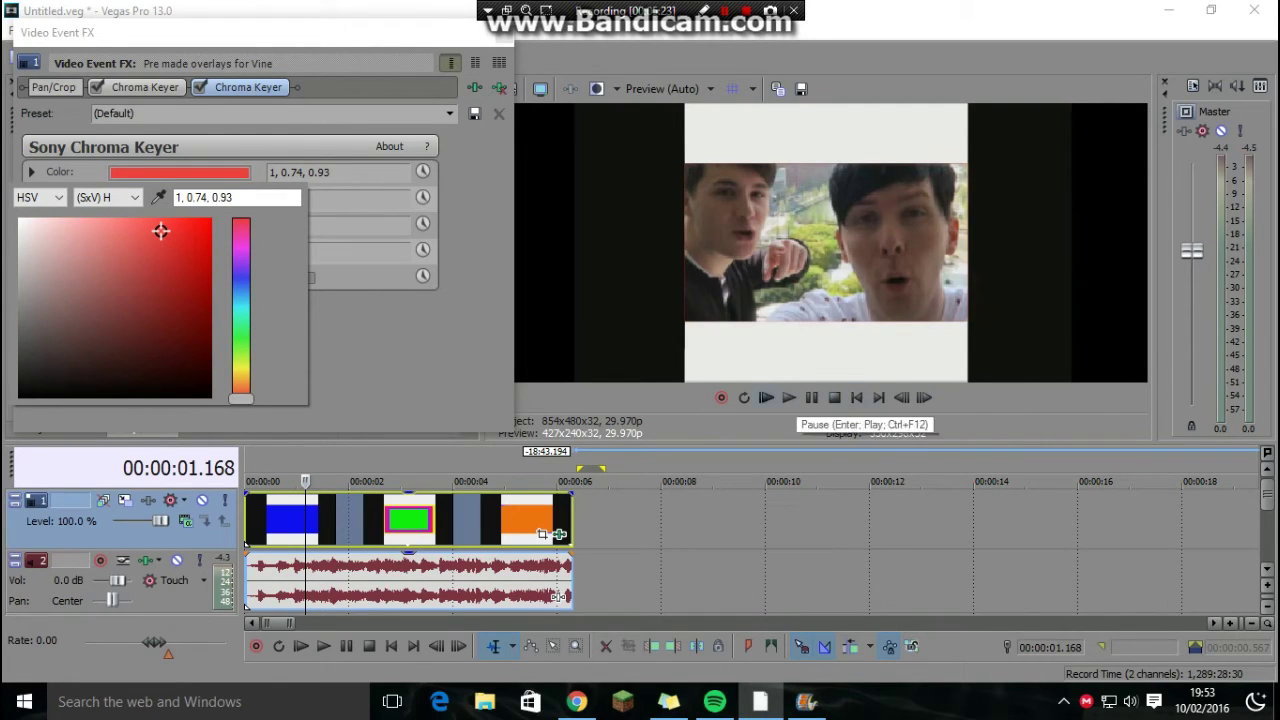
key(Escape)
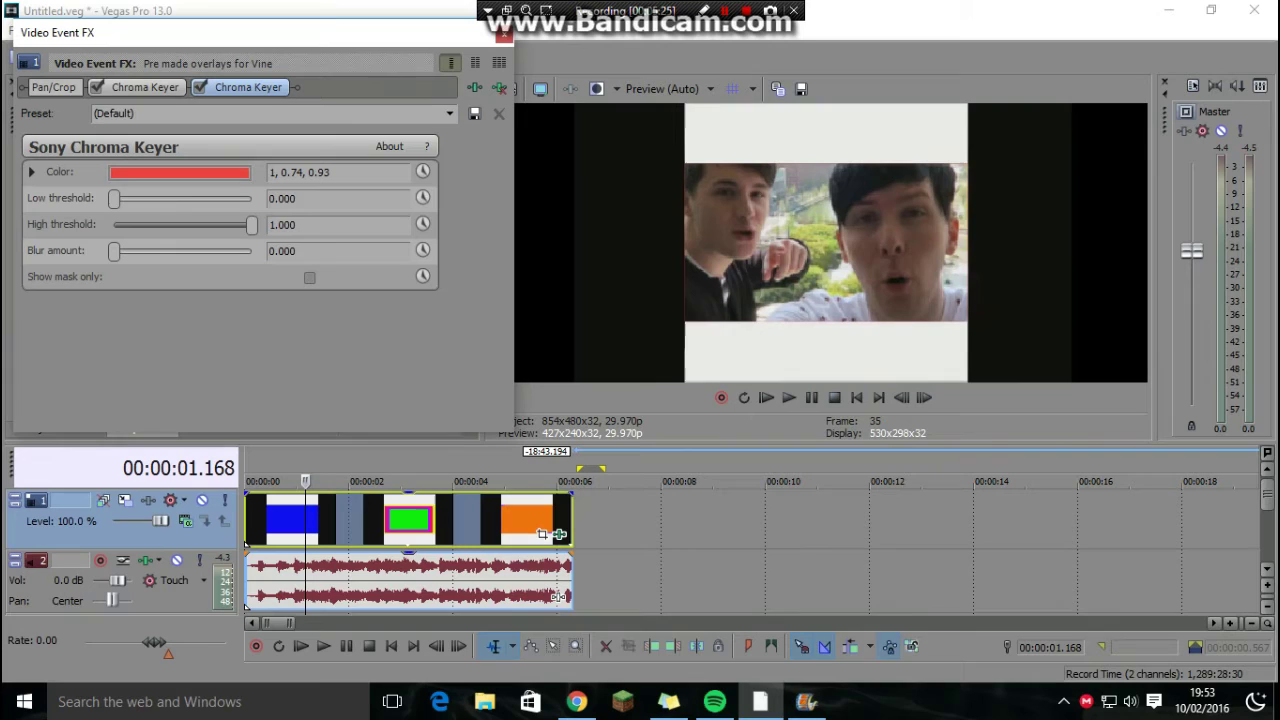
- Try a low threshold of 0.755 on the second Chroma Keyer and play the overlay from the start
drag(114, 198, 222, 198)
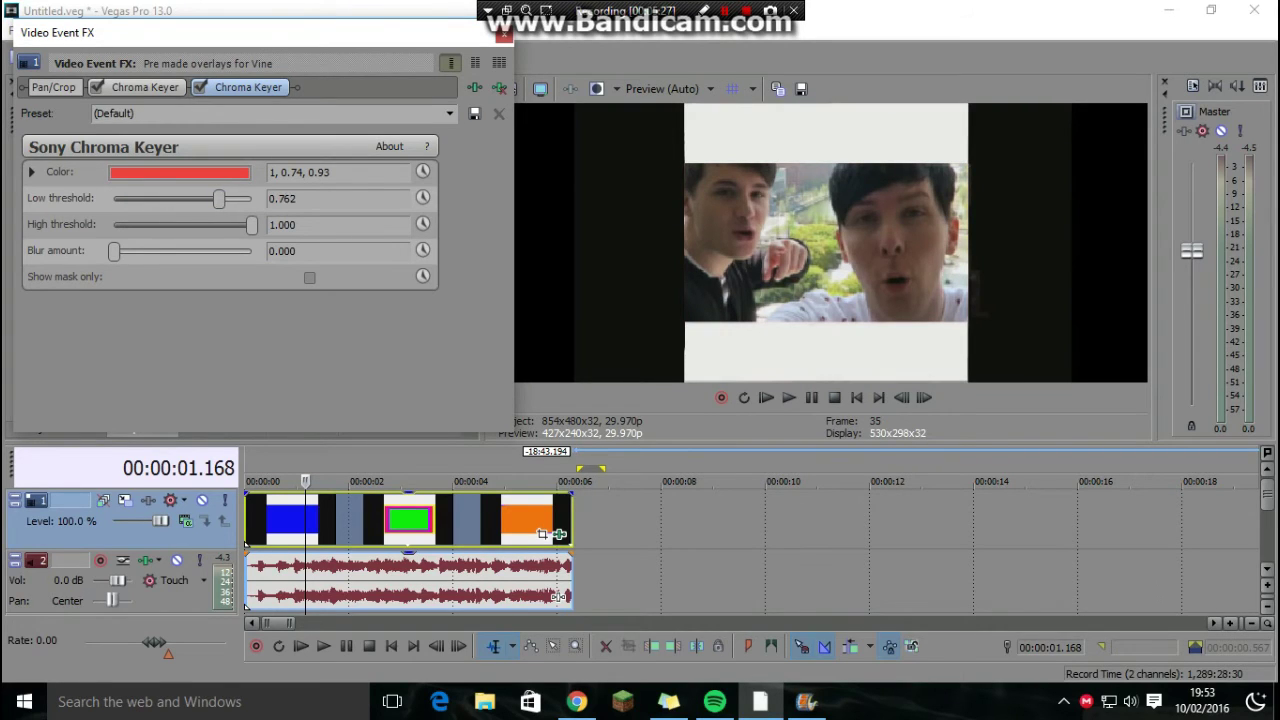
mouse_move(114, 250)
mouse_down()
mouse_move(251, 250)
mouse_move(114, 250)
mouse_up()
click(857, 397)
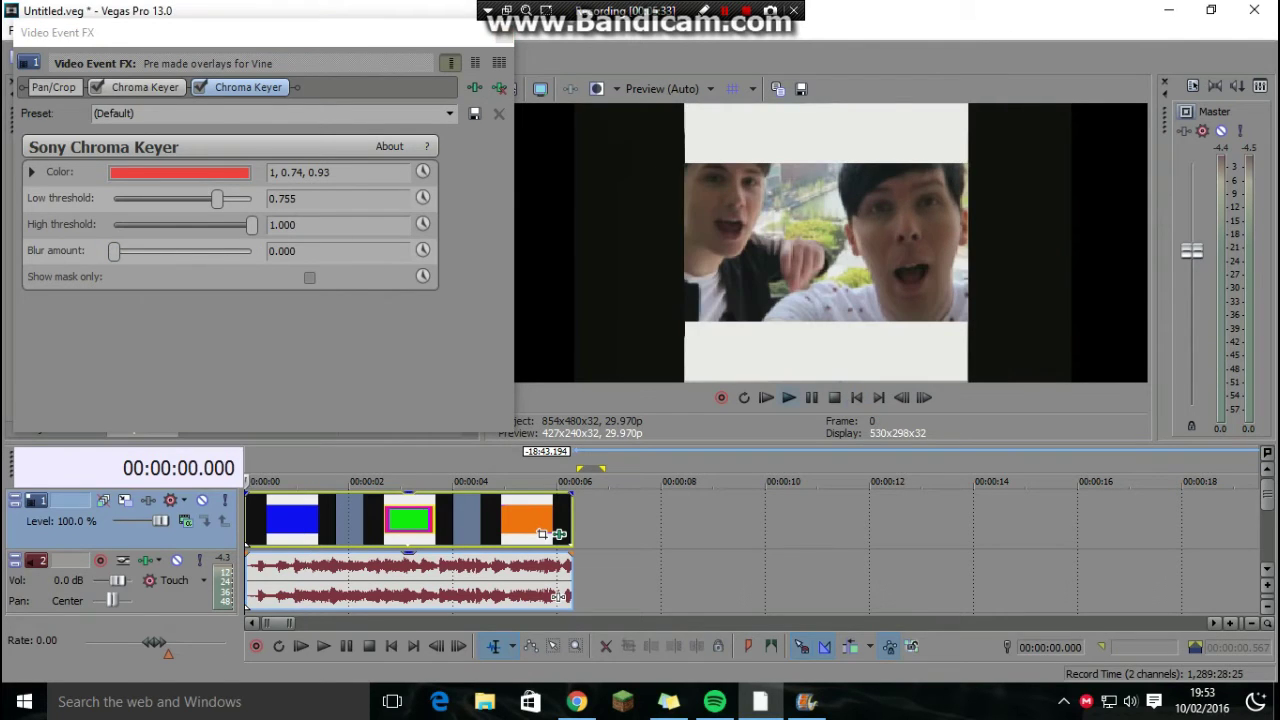
key(space)
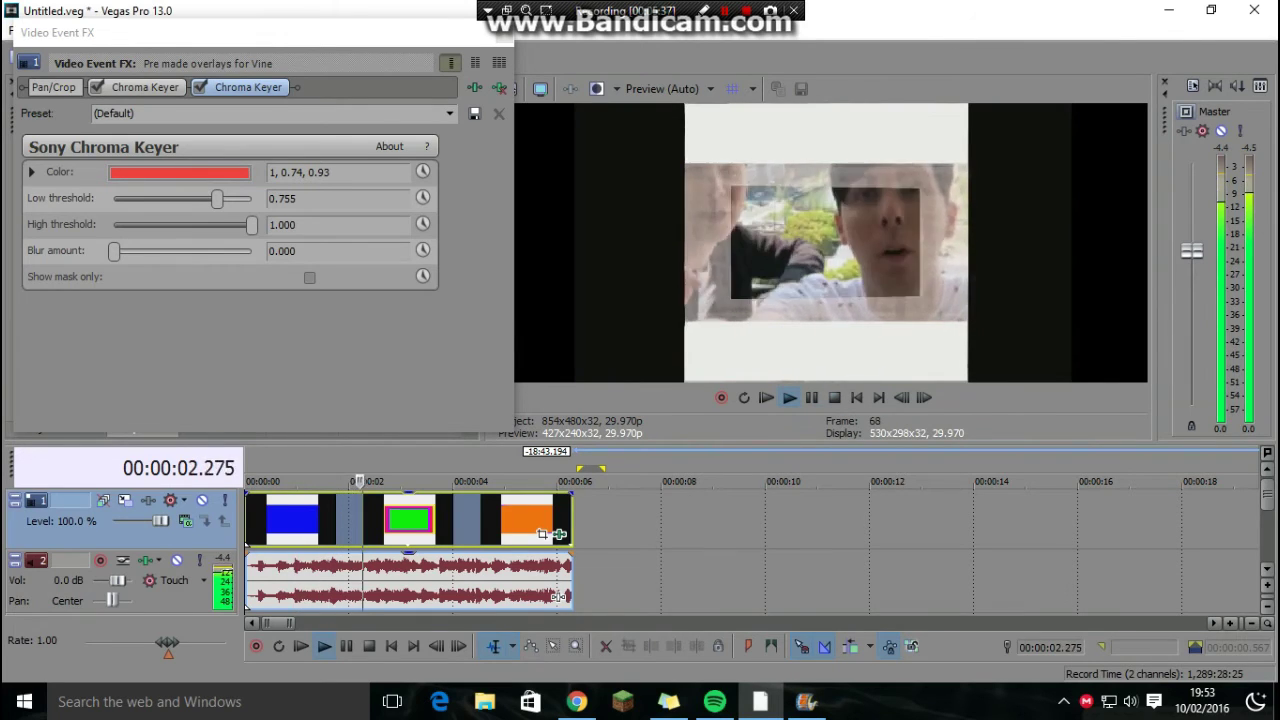
key(space)
key(space)
key(Return)
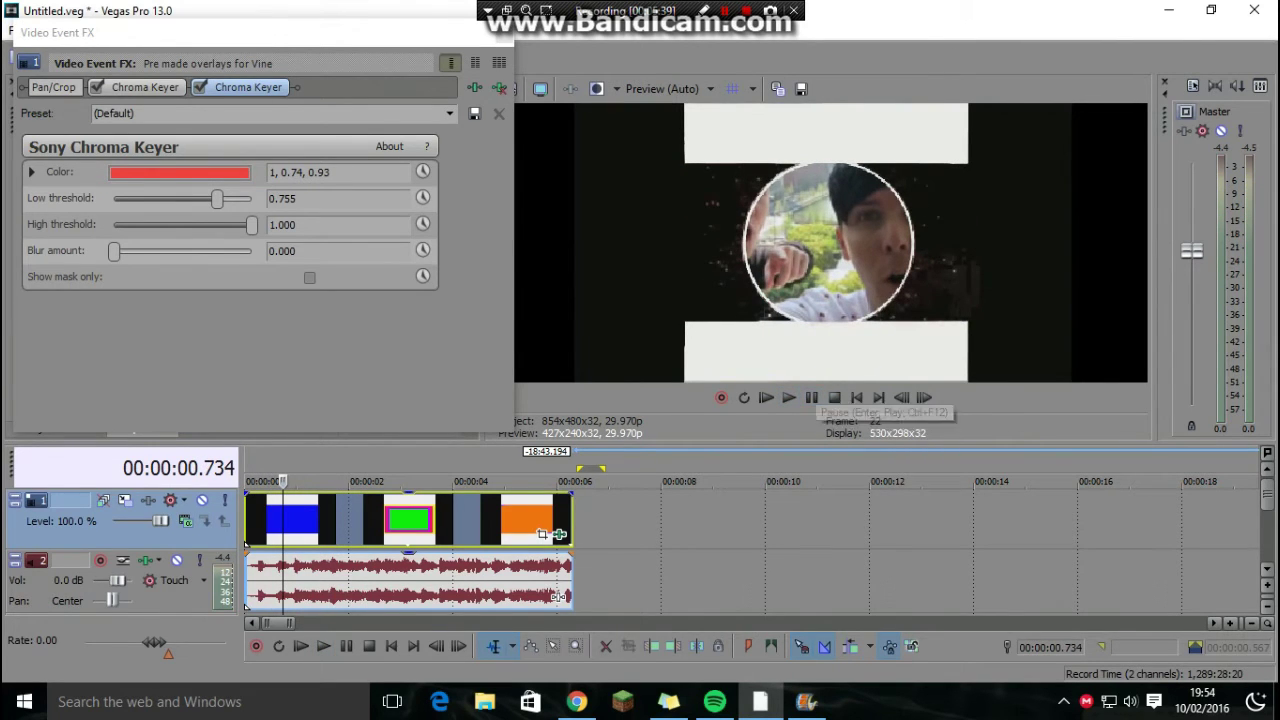
- Set the second Chroma Keyer's low threshold to 0.469, play the result, and return the cursor to the start
drag(217, 198, 181, 198)
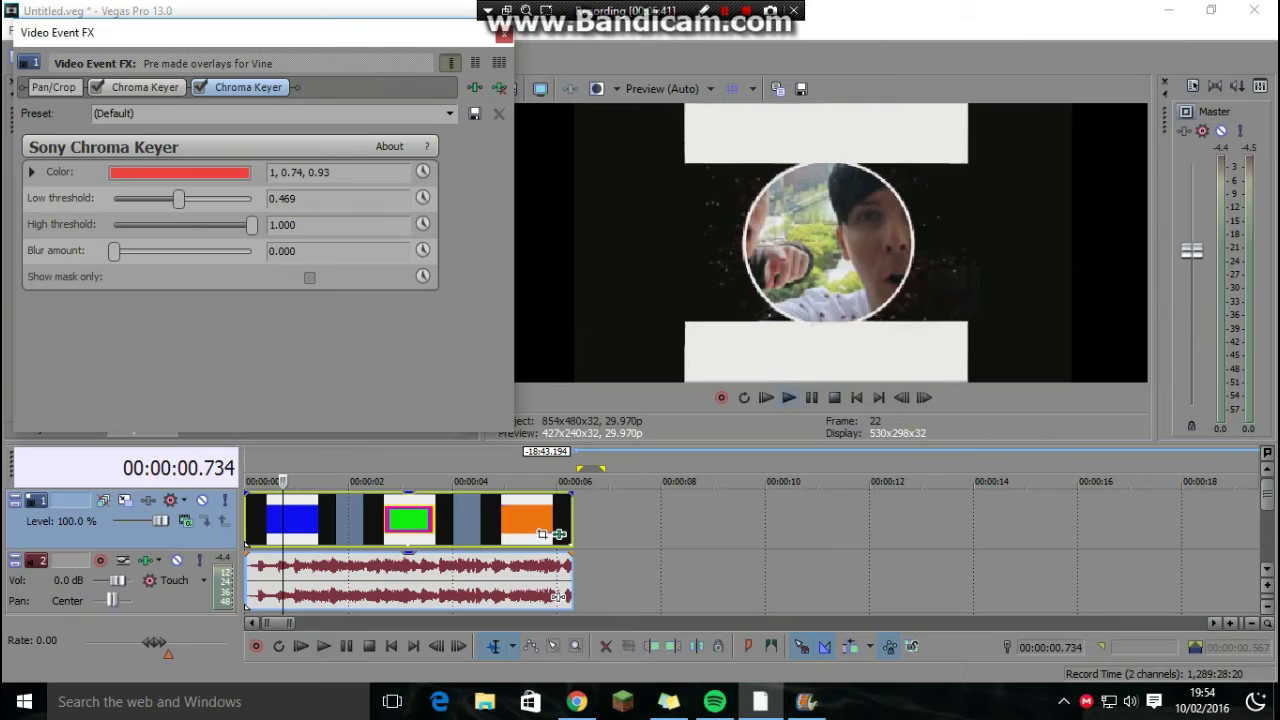
key(space)
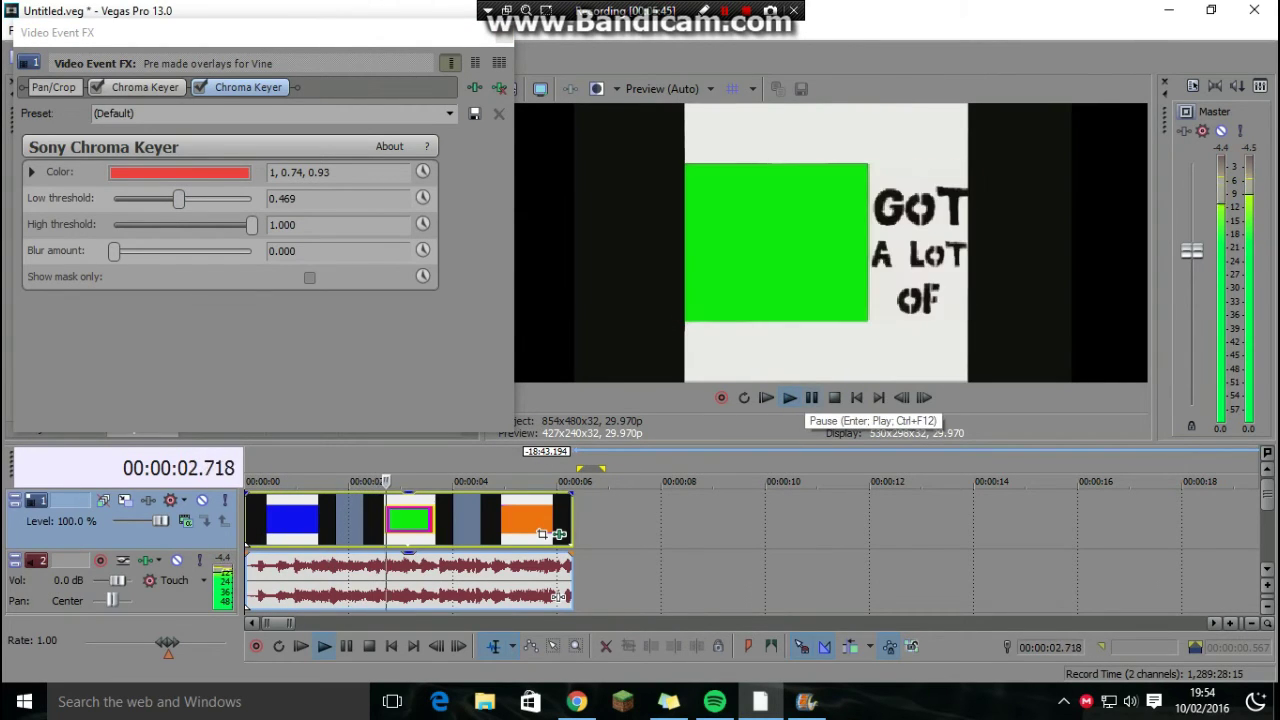
click(811, 398)
click(856, 398)
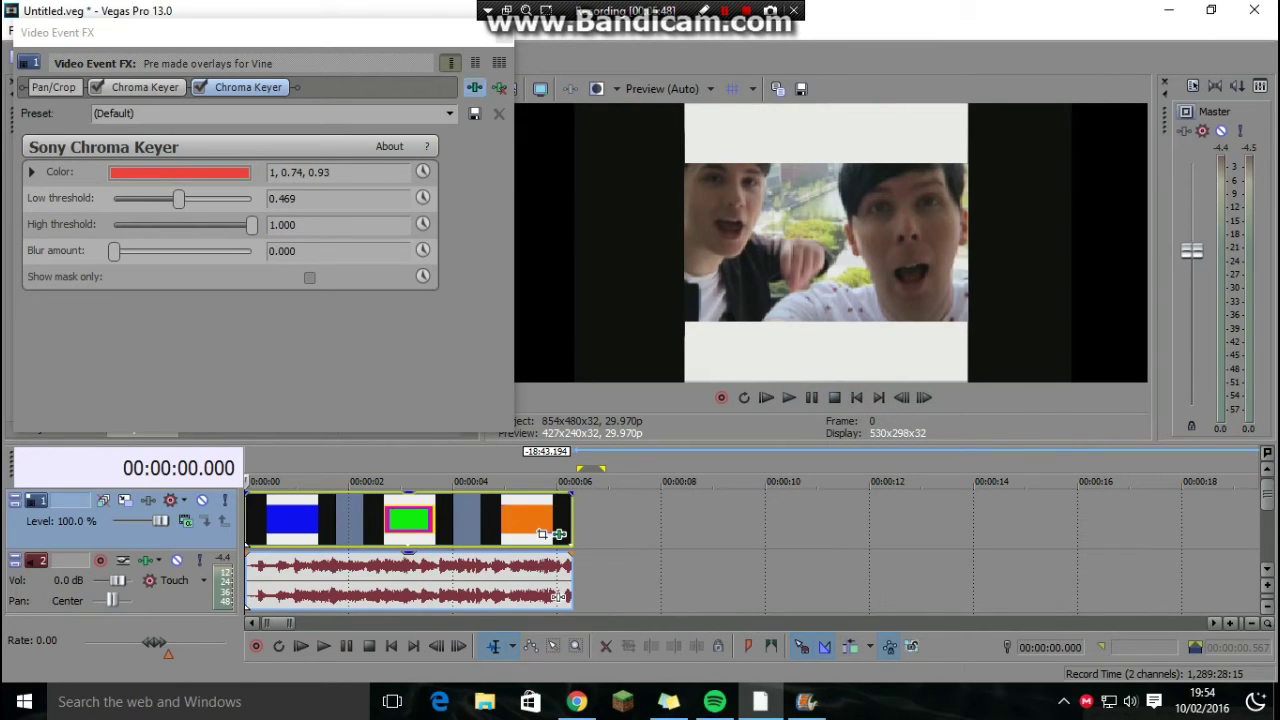
- Add four more Sony Chroma Keyers to the overlay clip's effect chain, six in all
click(474, 87)
click(435, 502)
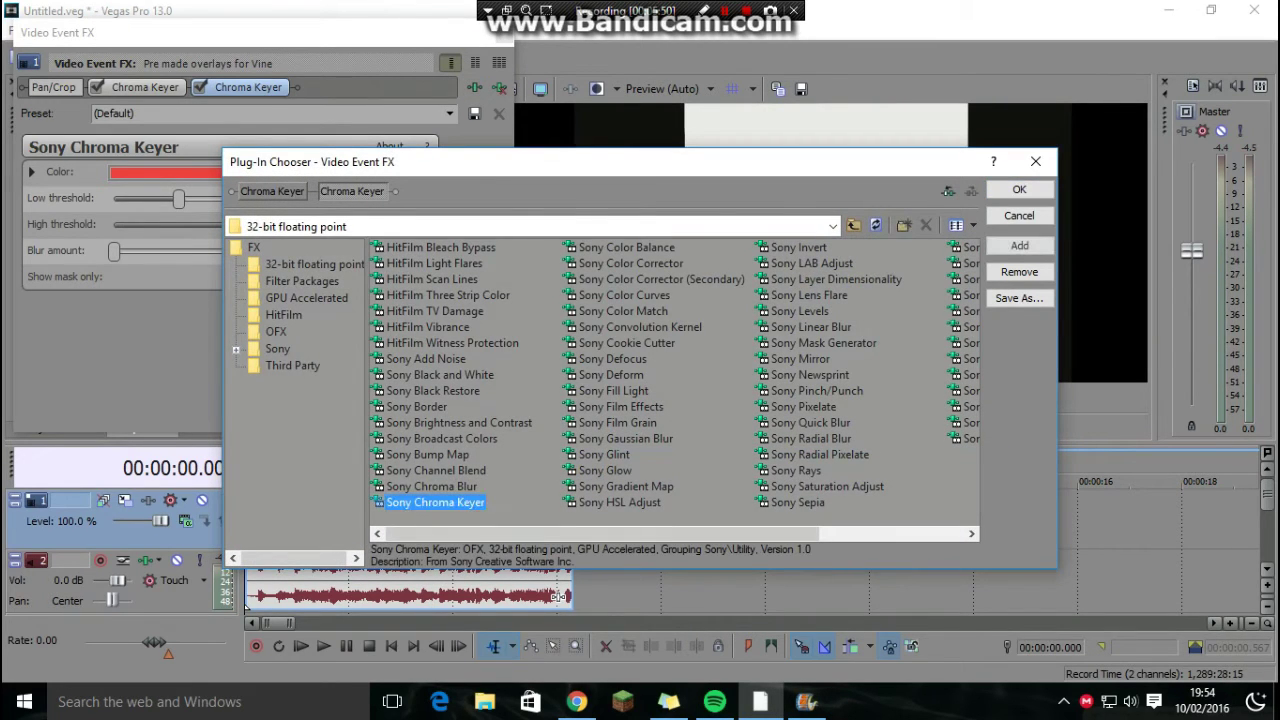
click(1019, 245)
click(1019, 245)
click(1019, 245)
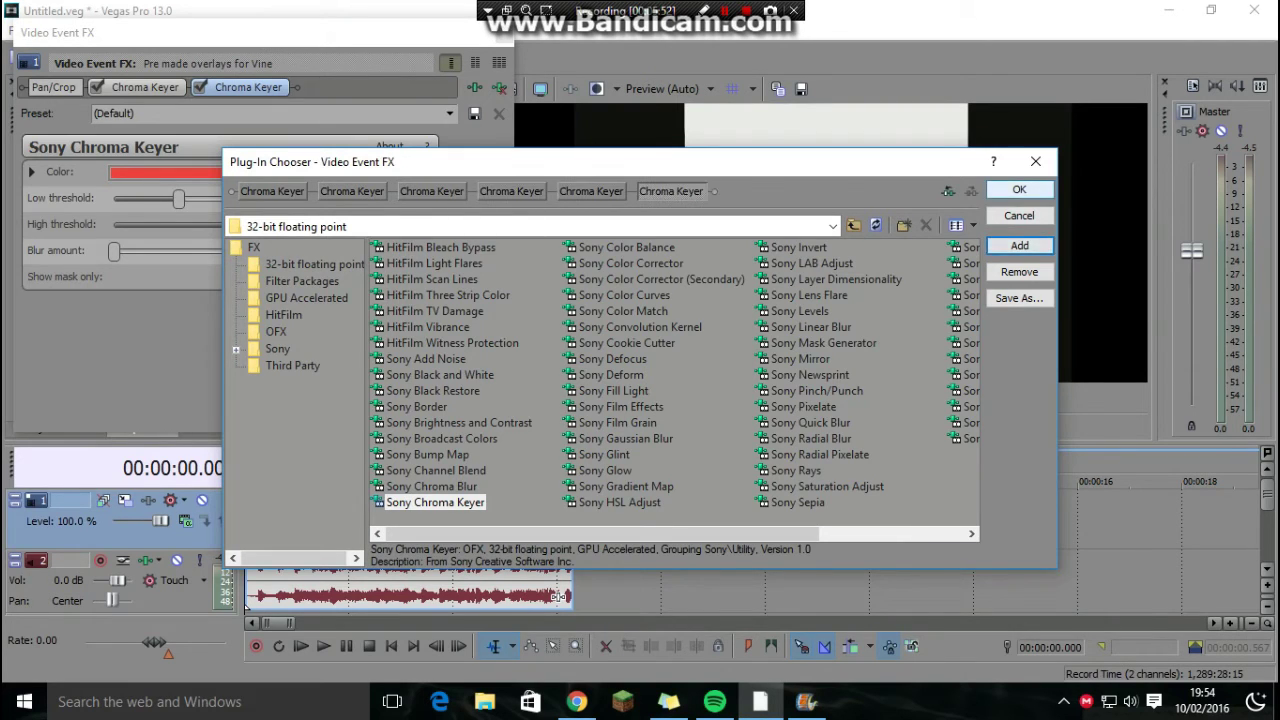
click(1019, 189)
- Apply the Pure Green Screen preset to the third Chroma Keyer and play the overlay from the start to 00:00:02.536
click(441, 87)
click(420, 87)
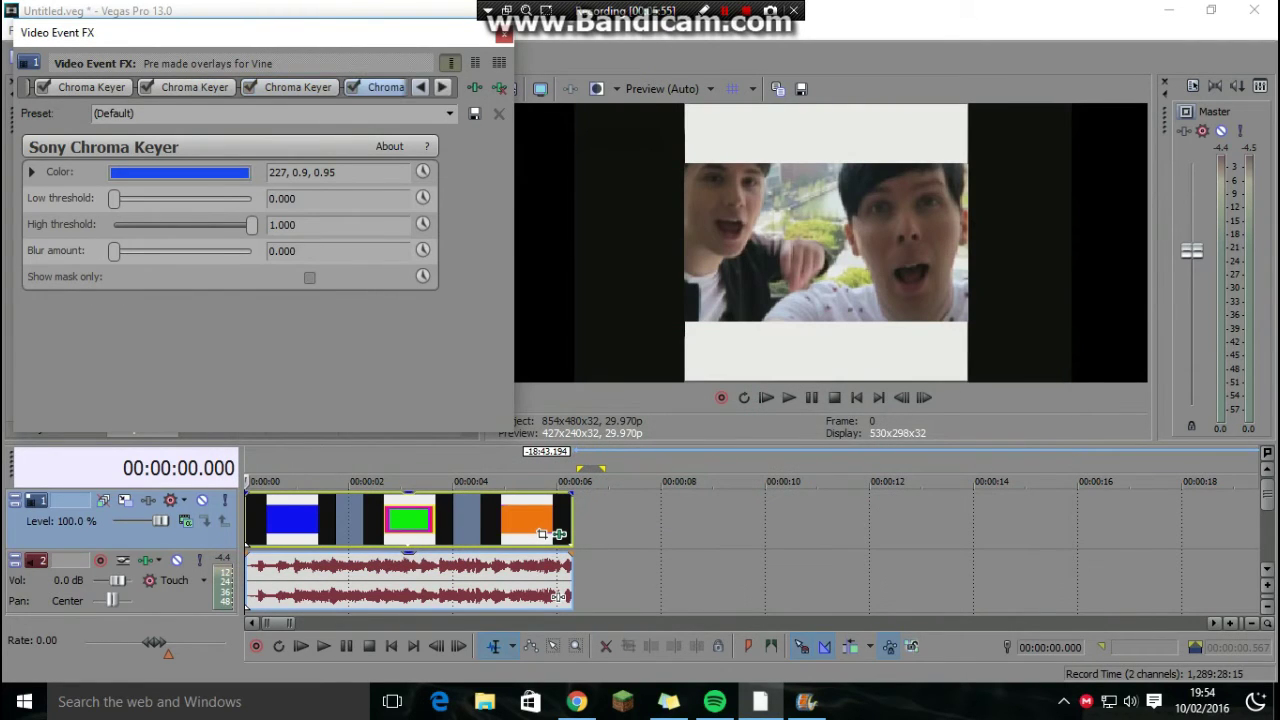
click(420, 87)
click(420, 87)
click(145, 87)
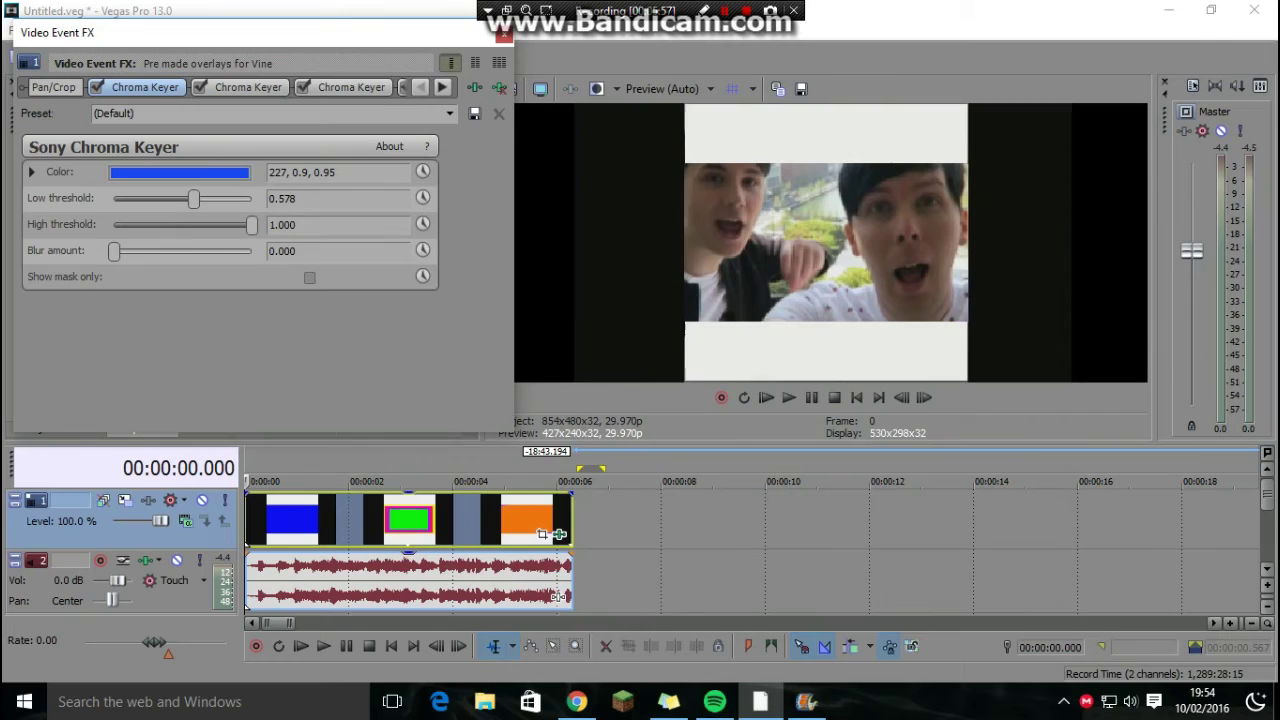
click(248, 87)
click(351, 87)
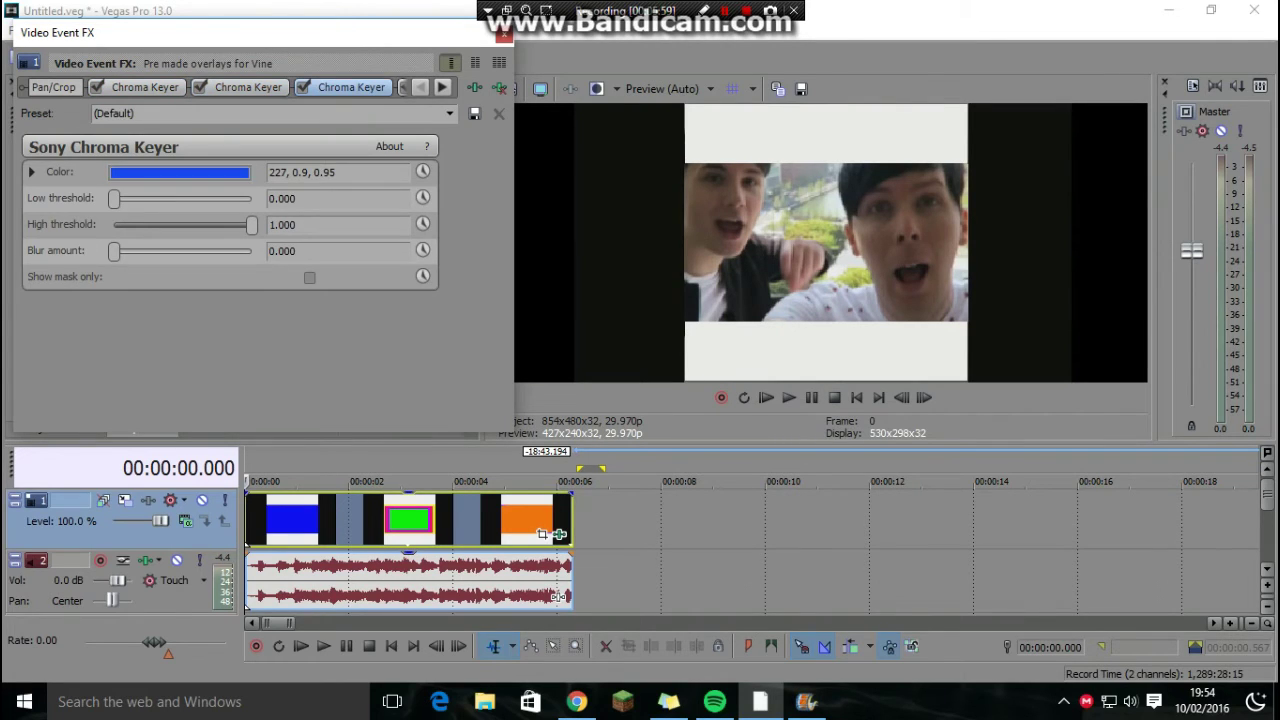
click(856, 397)
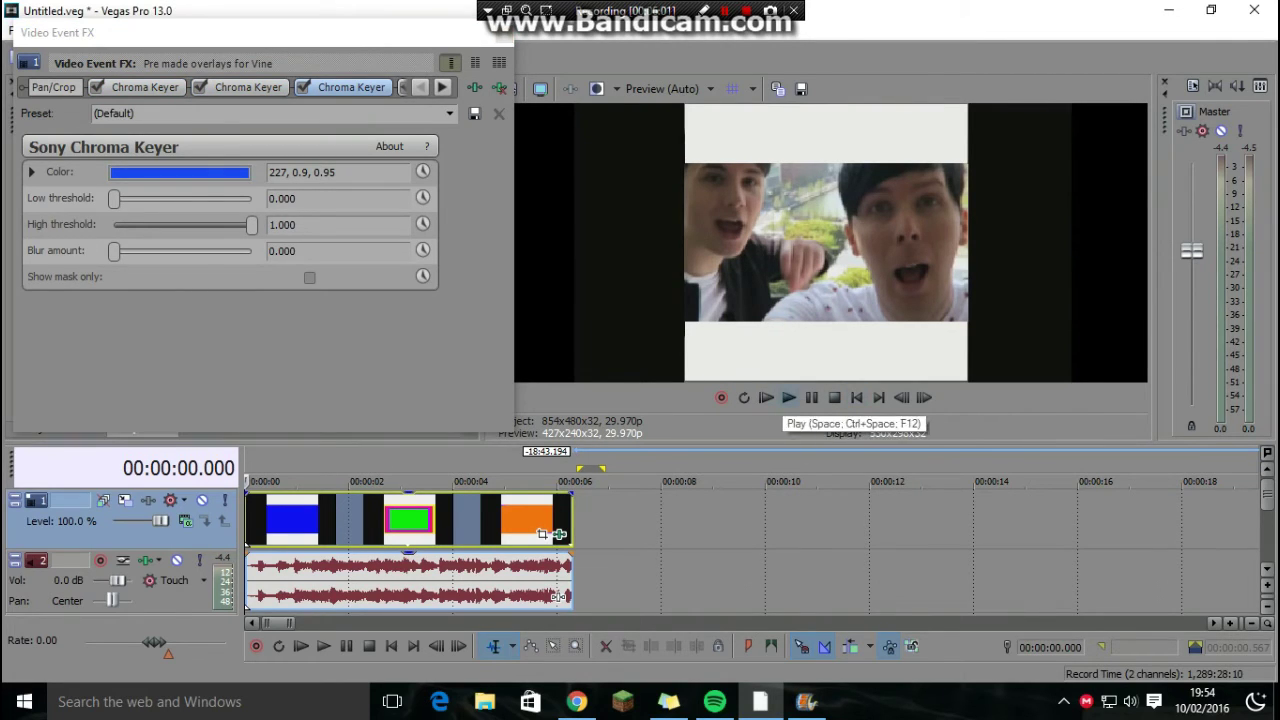
click(449, 113)
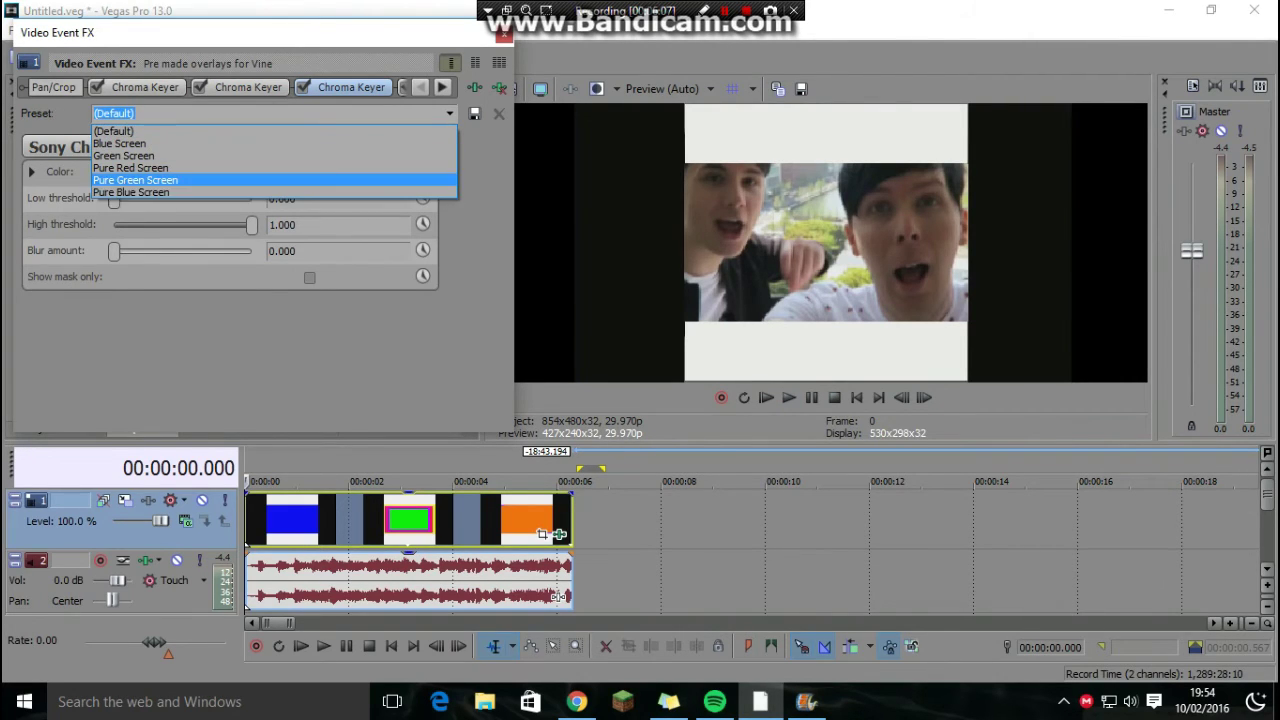
key(Return)
click(788, 397)
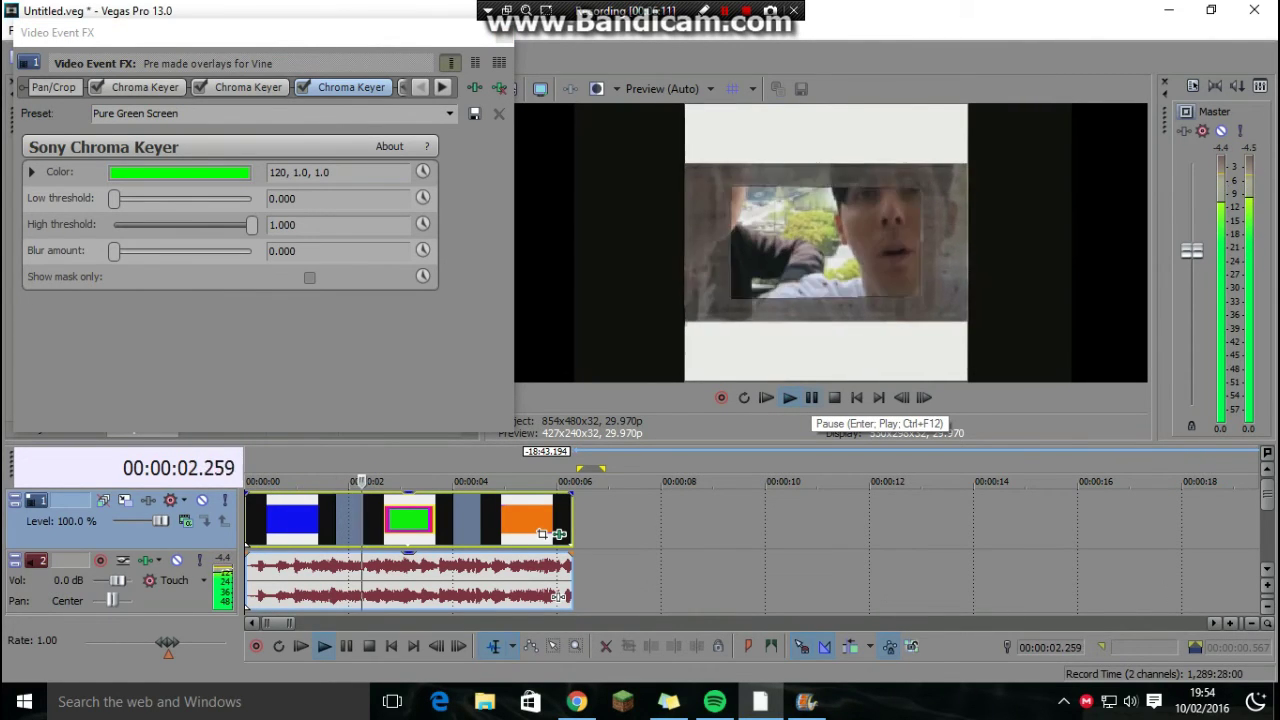
click(811, 397)
- Try the Green Screen and Pure Blue Screen presets on the third Chroma Keyer
click(179, 113)
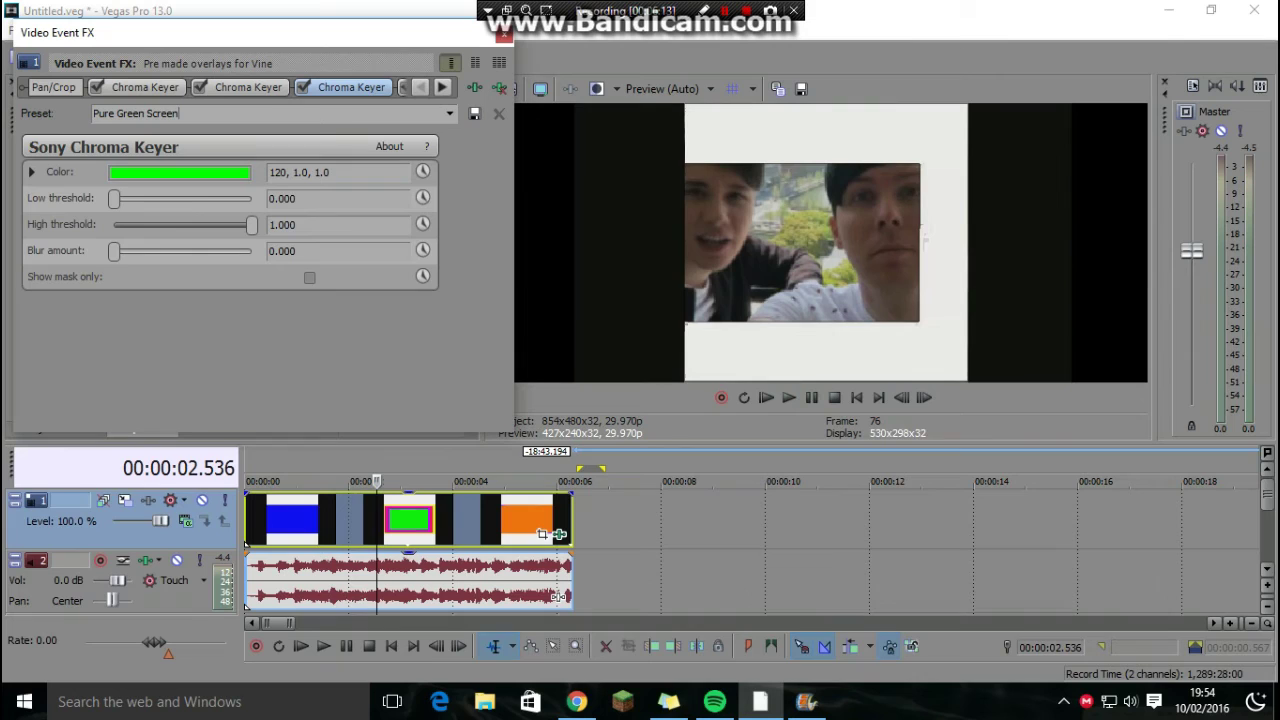
click(449, 113)
click(124, 155)
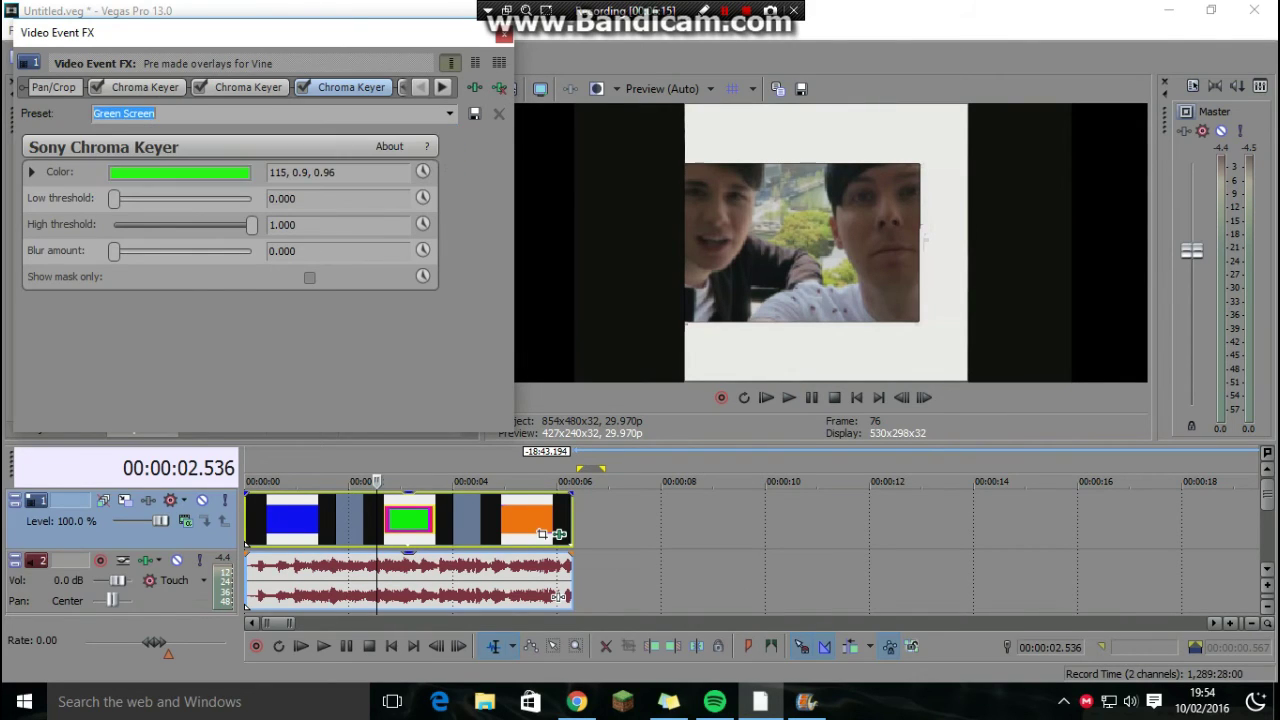
key(alt+Down)
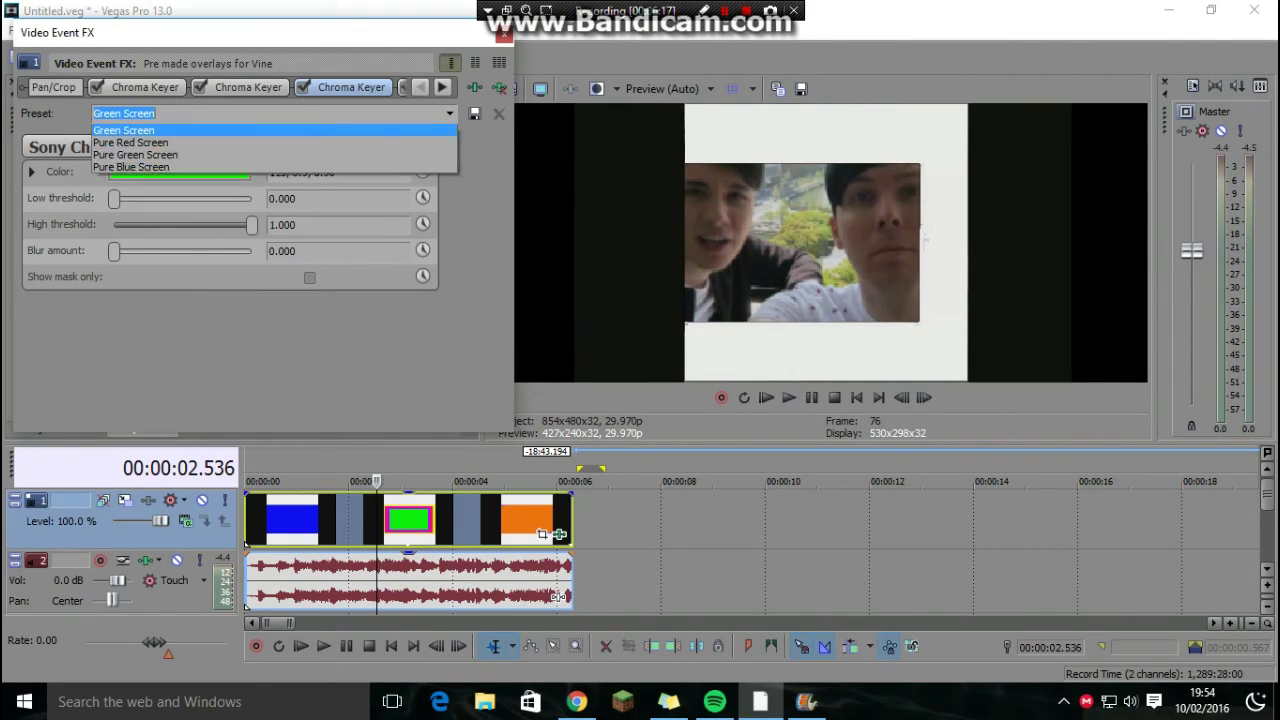
key(Down)
key(Down)
key(Down)
key(Return)
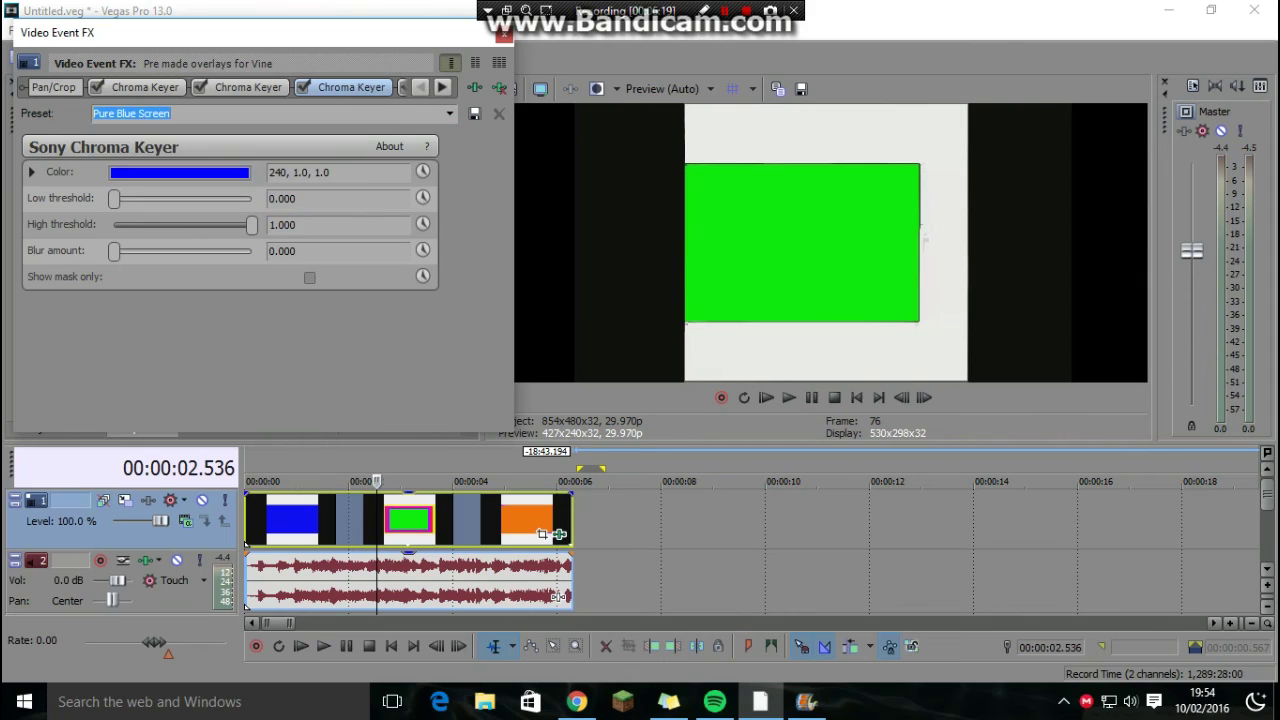
- Apply the Pure Red Screen preset to the third Chroma Keyer and change its key color to magenta, HSV 293, 0.99, 0.85
key(alt+Down)
key(Down)
key(Down)
key(Return)
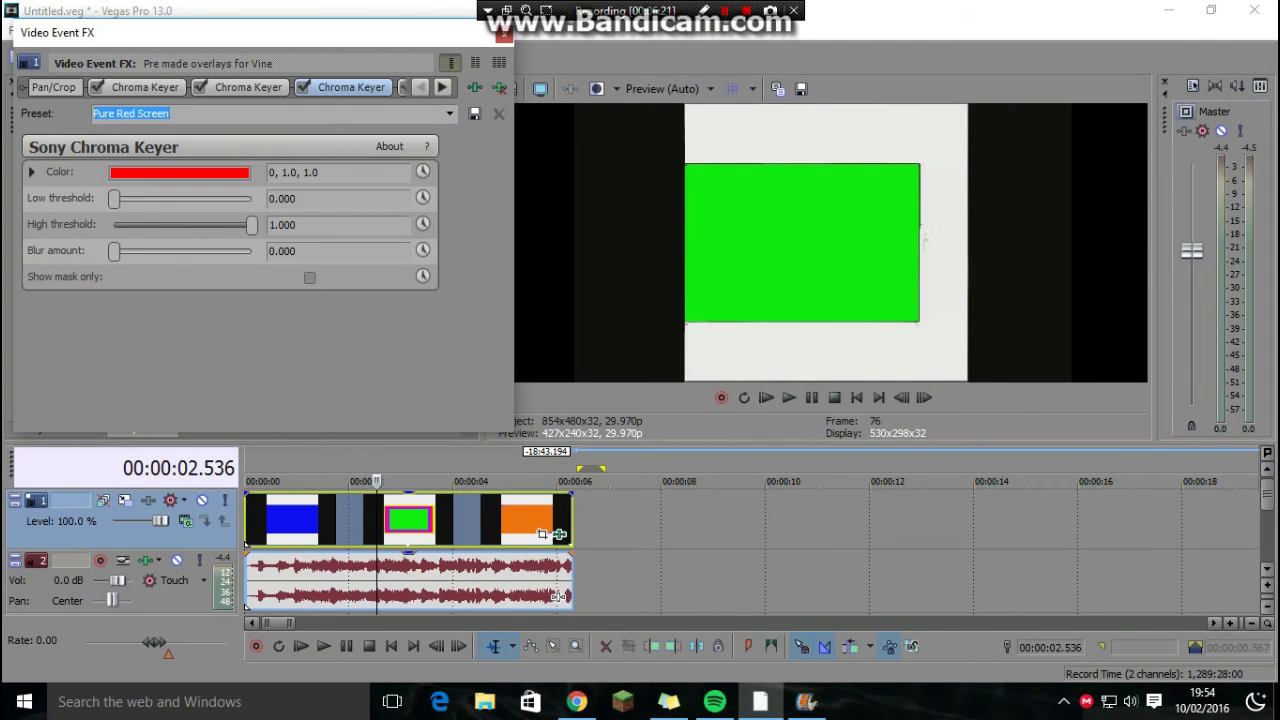
click(179, 172)
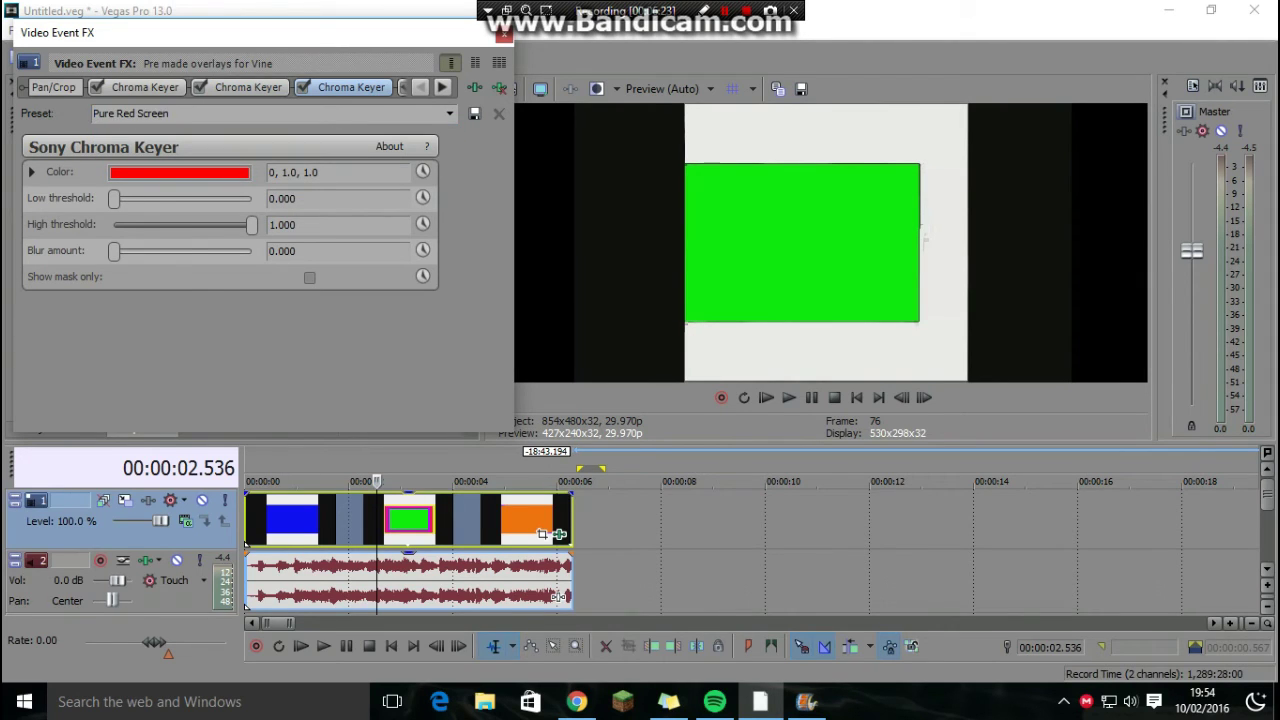
click(241, 260)
scroll(212, 218, up, 2)
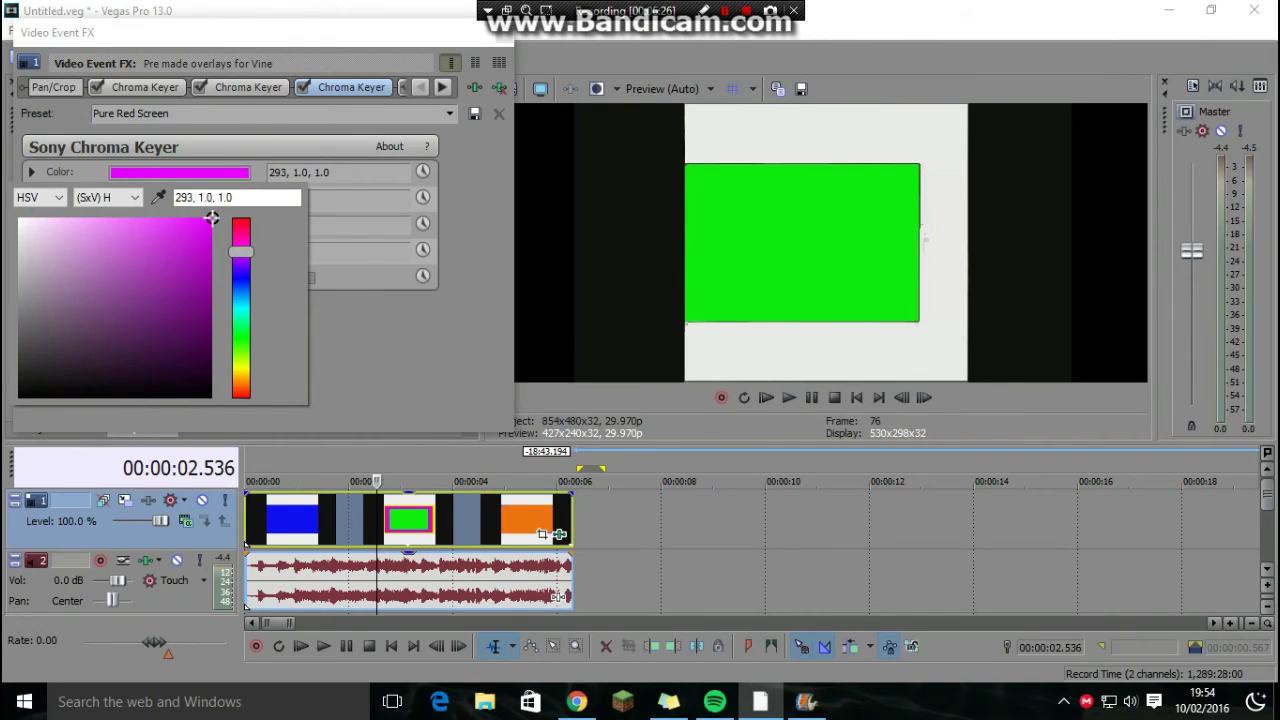
drag(212, 218, 208, 245)
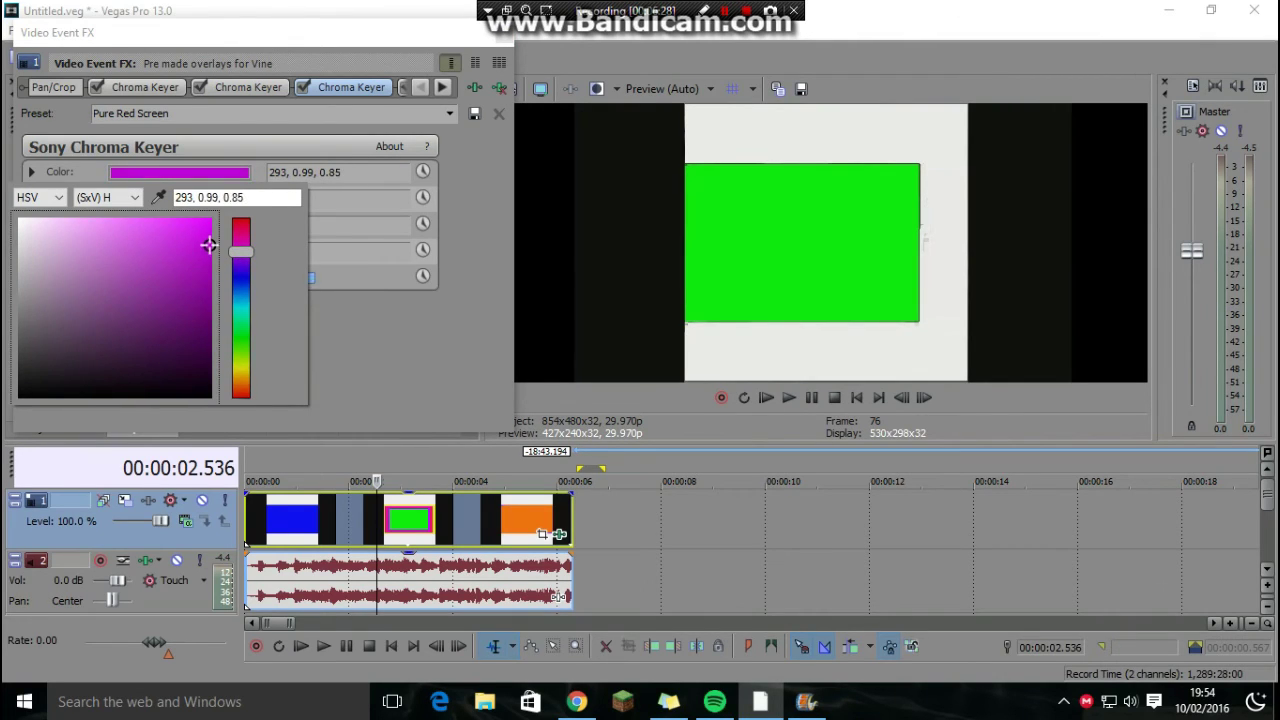
key(Escape)
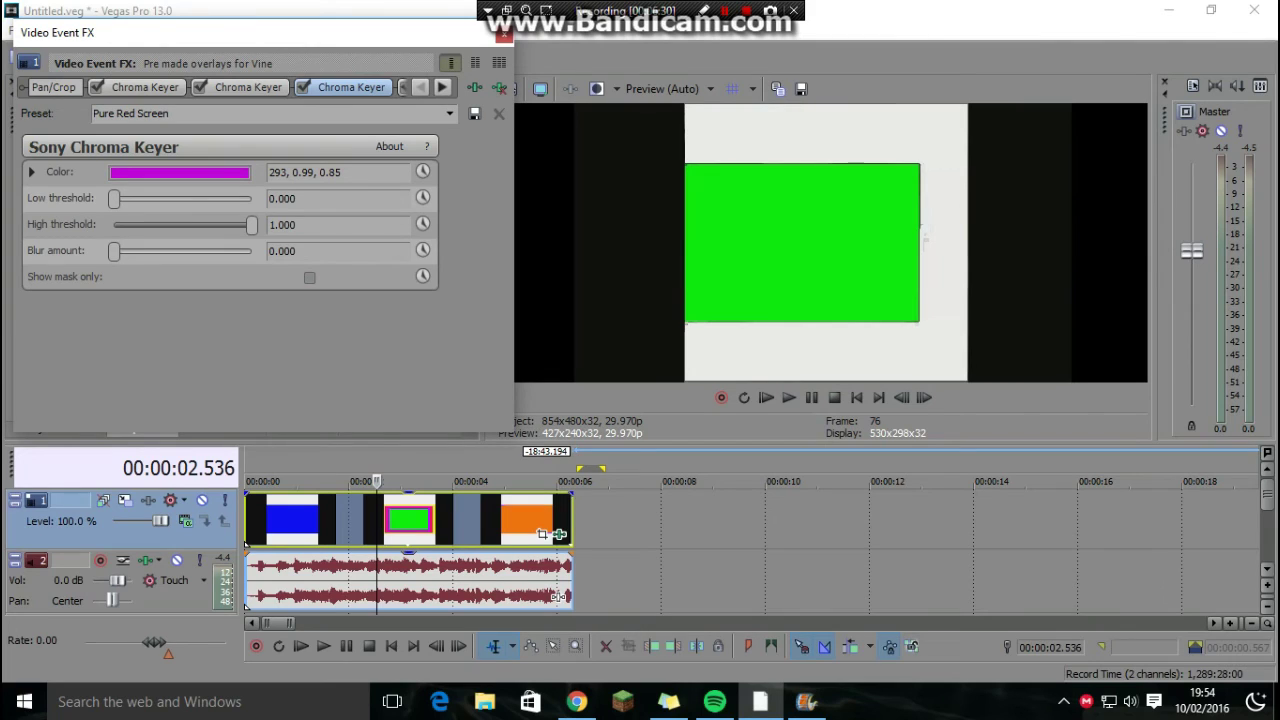
- Close the overlay's effect window, play the keyed overlay from the start to 00:00:04.004, and return the cursor to the start
click(835, 397)
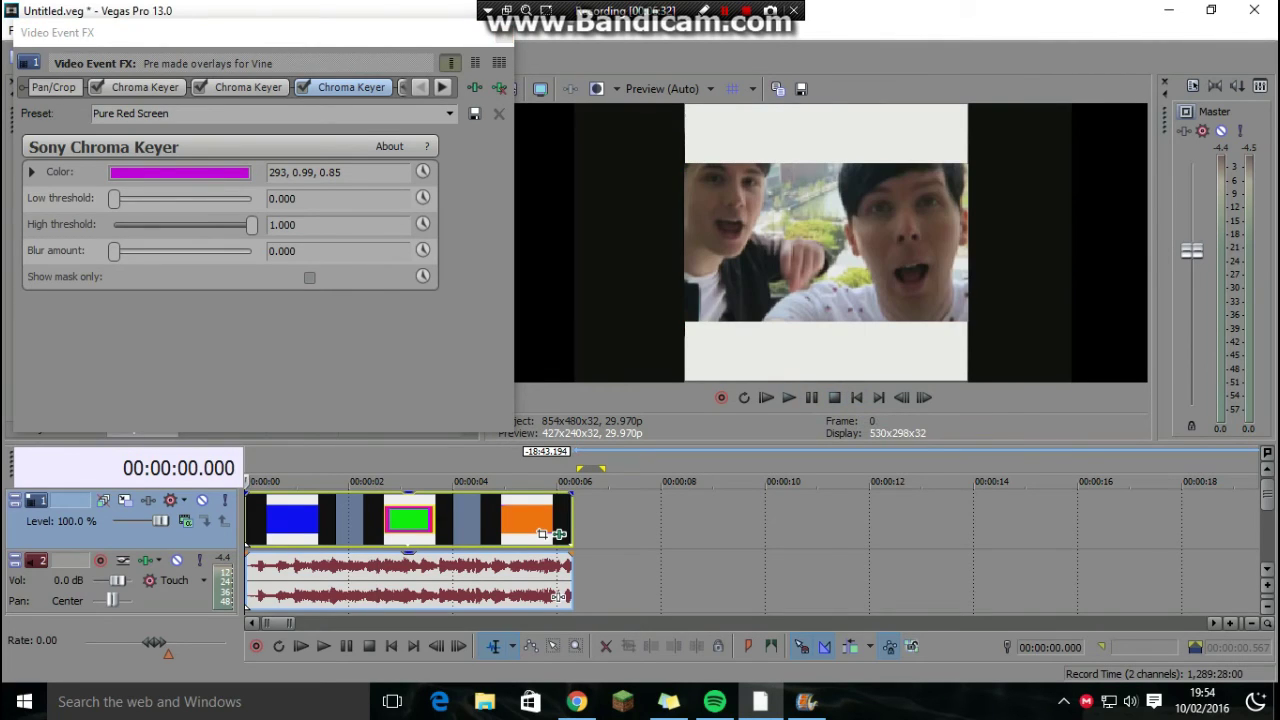
click(504, 36)
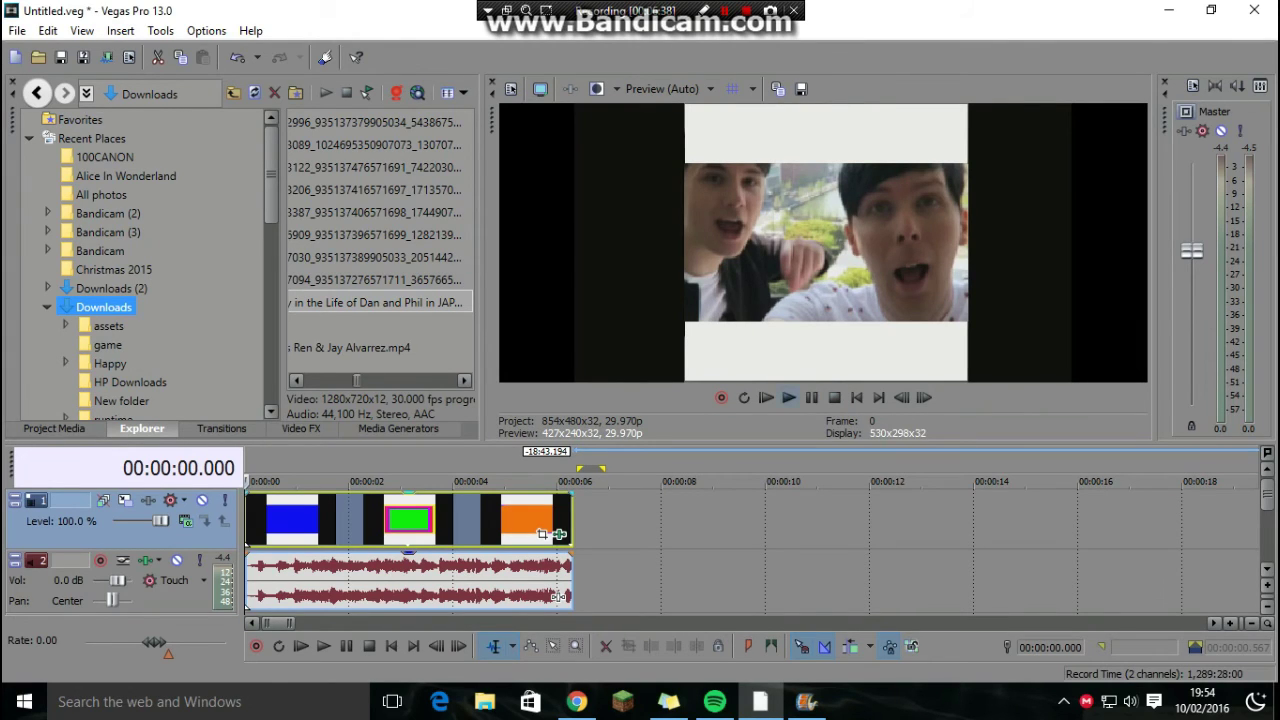
click(788, 397)
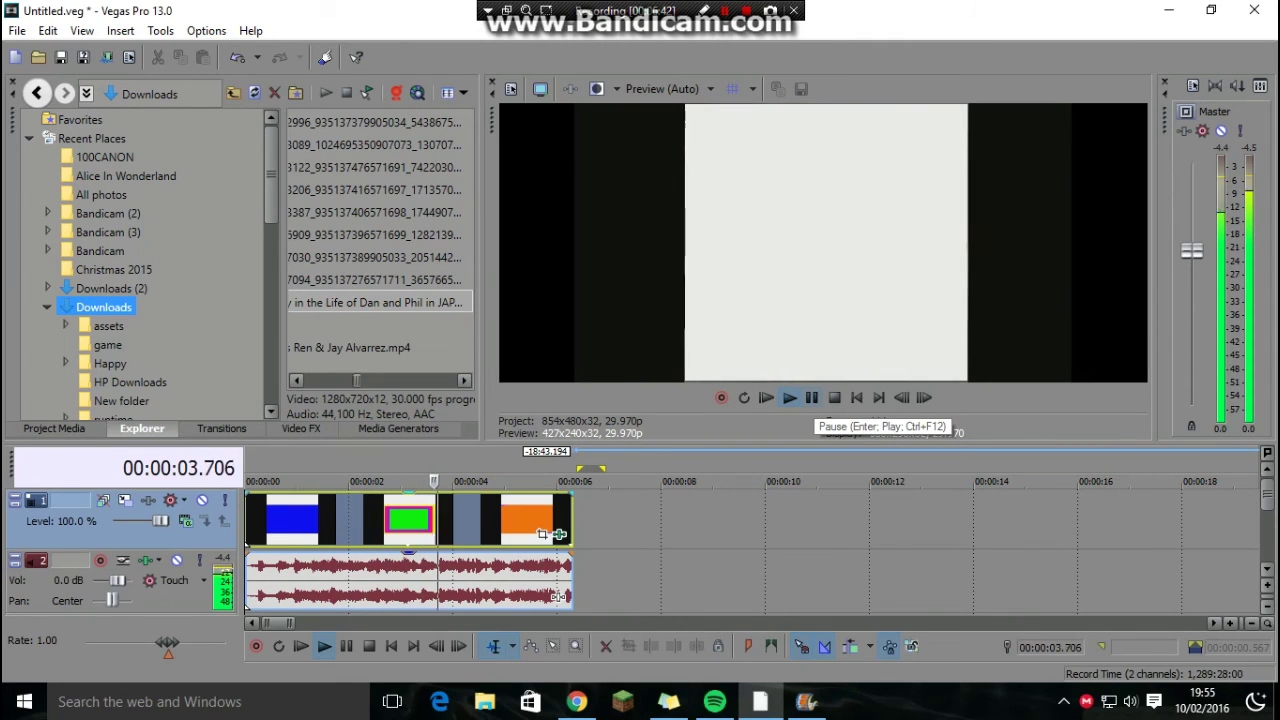
click(811, 397)
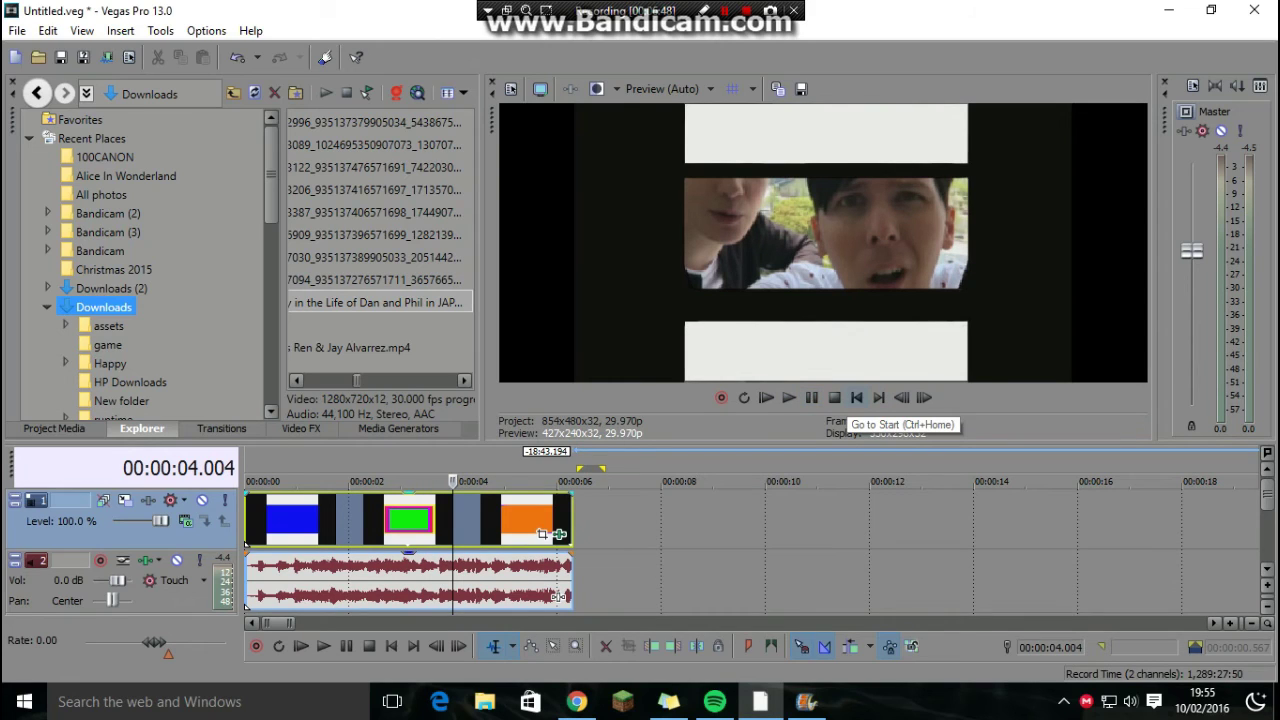
click(857, 398)
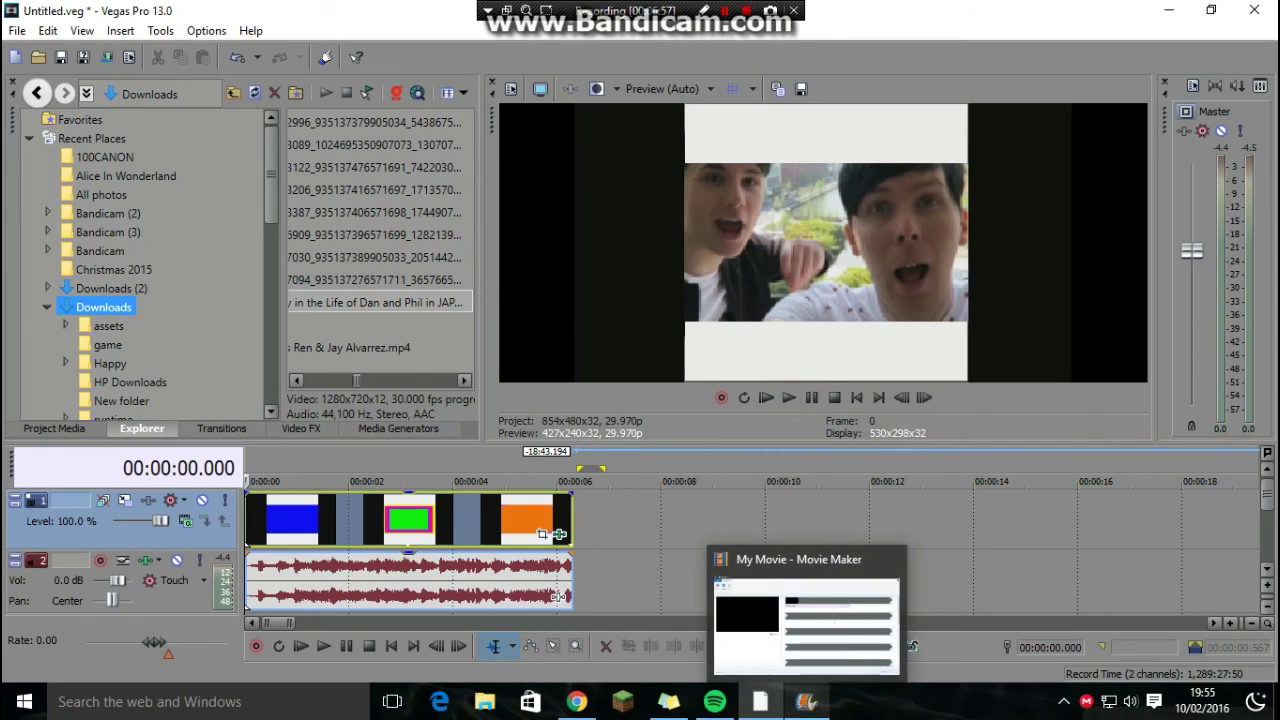
mouse_move(278, 623)
mouse_down()
mouse_move(615, 623)
mouse_move(278, 622)
mouse_up()
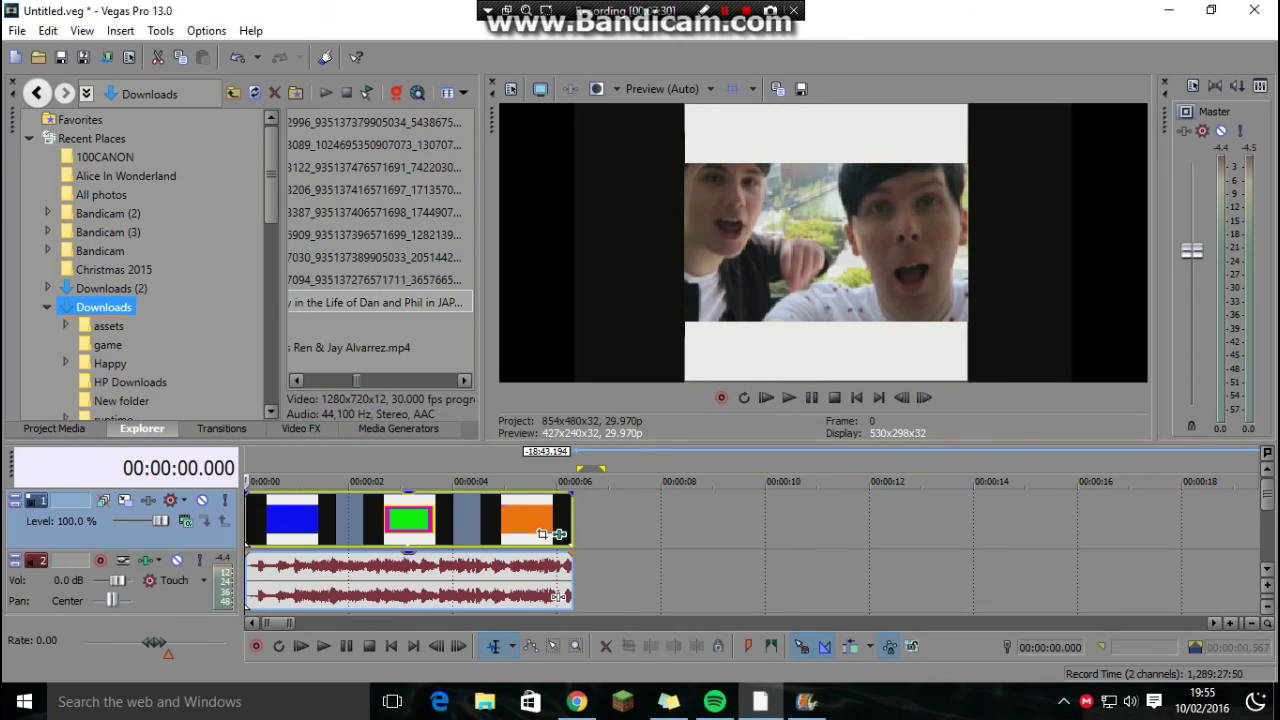
key(F12)
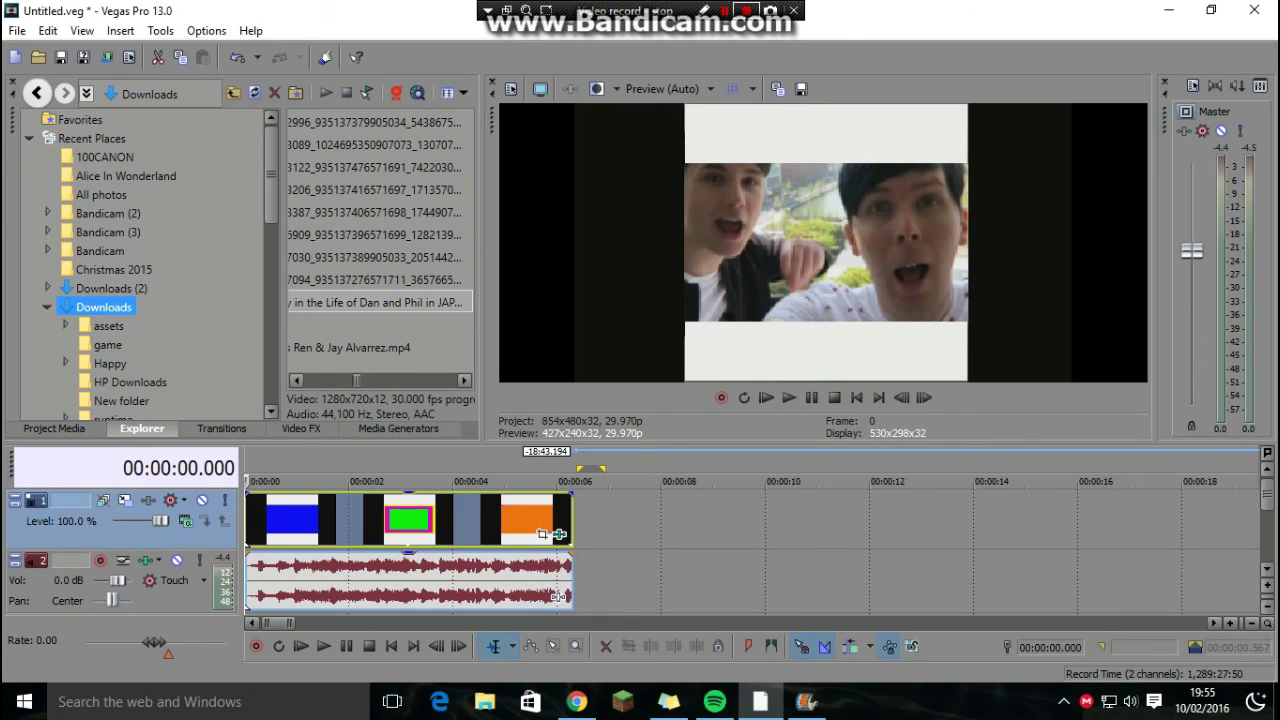